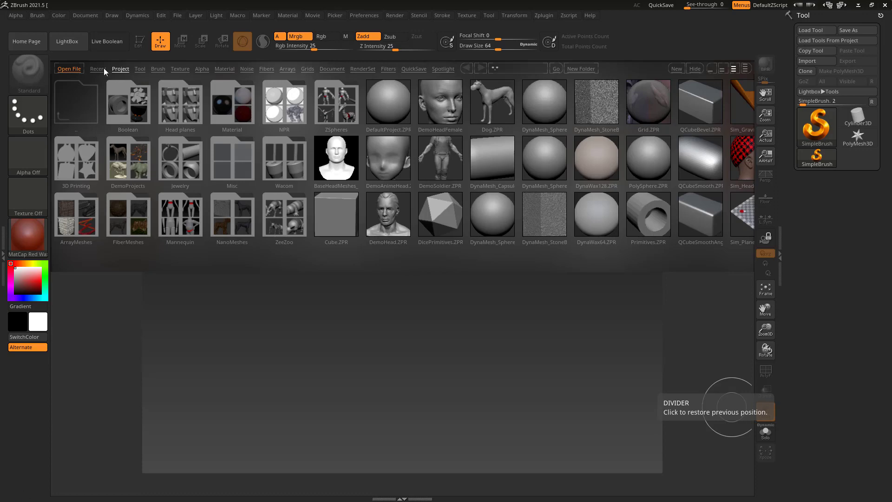
Look through the LightBox project and brush categories and hide LightBox to clear the canvas.
left_click(121, 69)
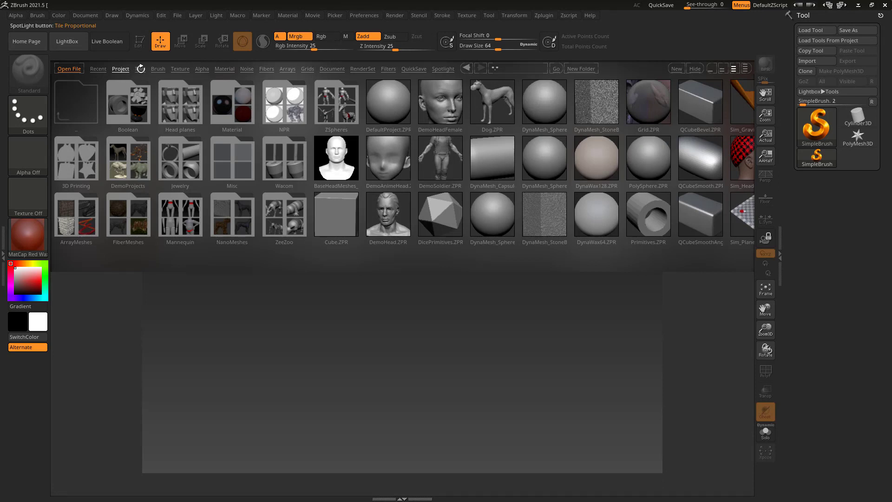
left_click(160, 69)
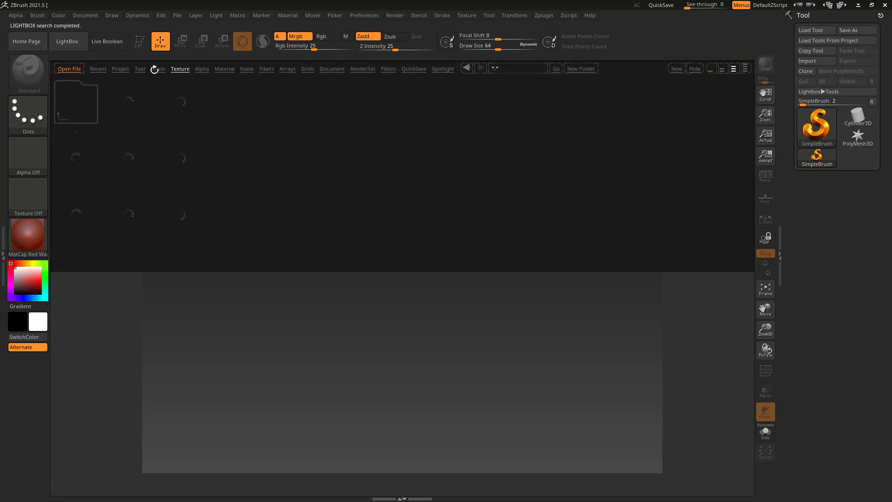
left_click(72, 44)
left_click(73, 44)
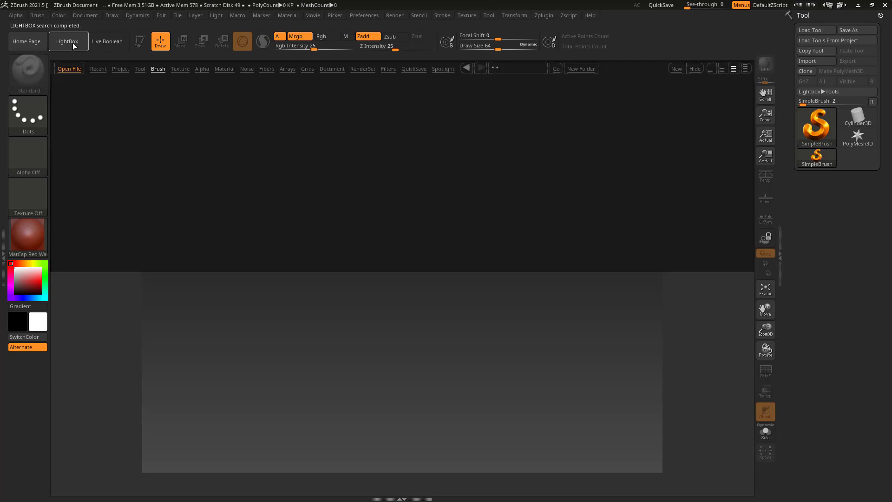
left_click(76, 47)
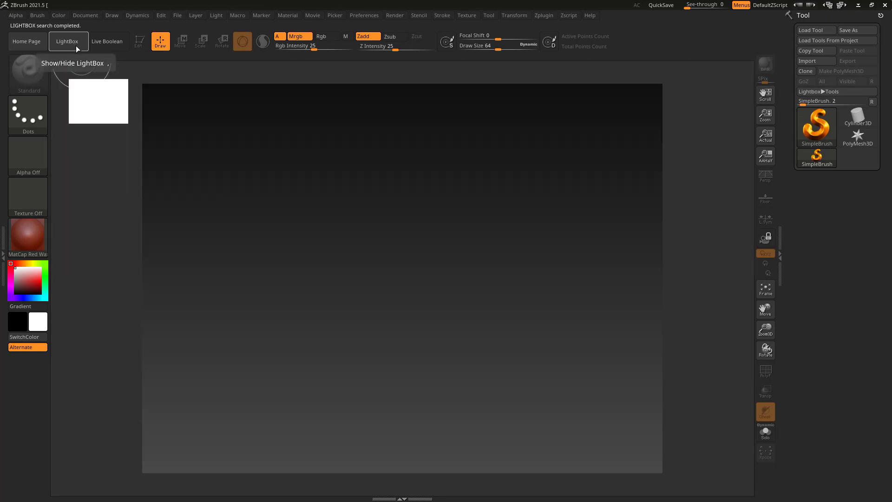
left_click(76, 47)
left_click(75, 46)
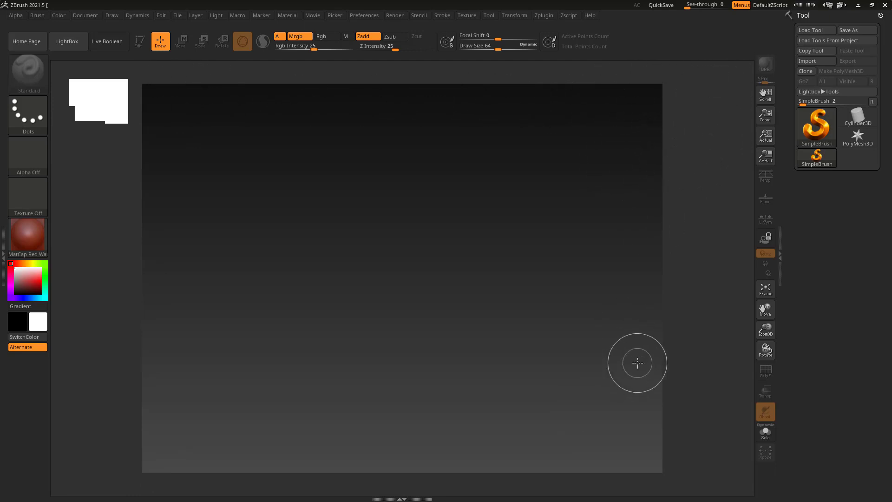
Create a new document auto-fitted to the window size with WSize enabled.
left_click(83, 13)
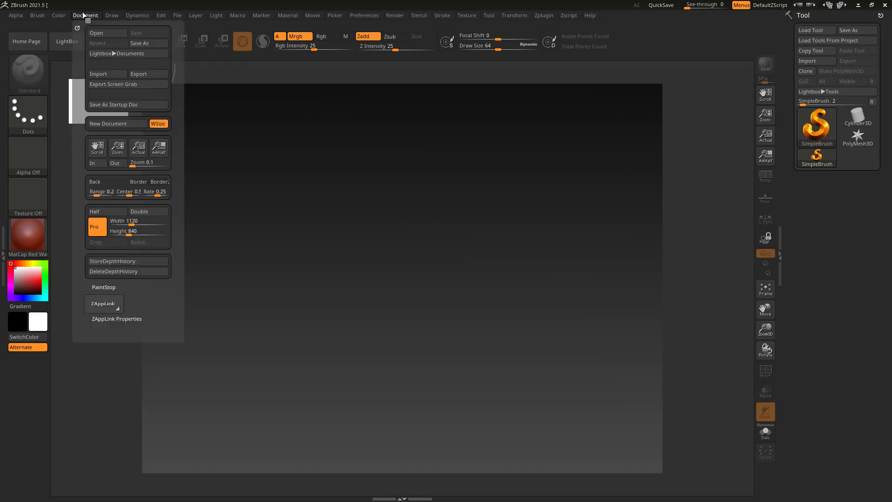
left_click(158, 123)
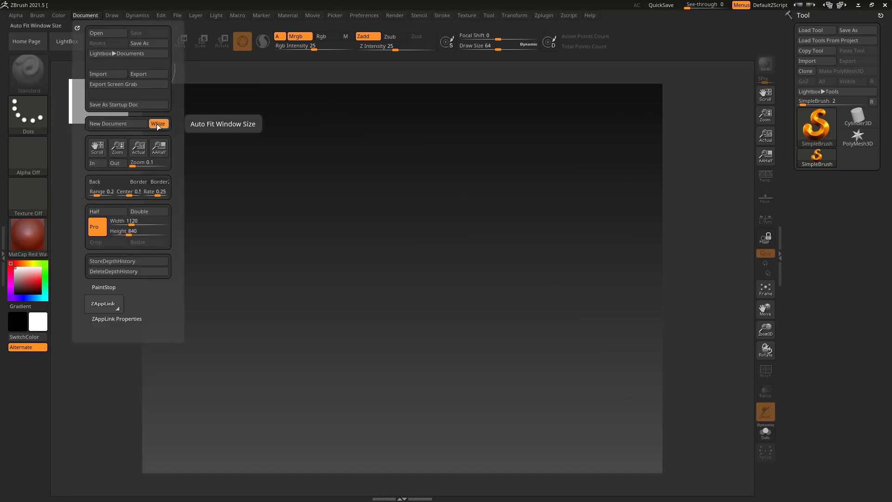
left_click(123, 231)
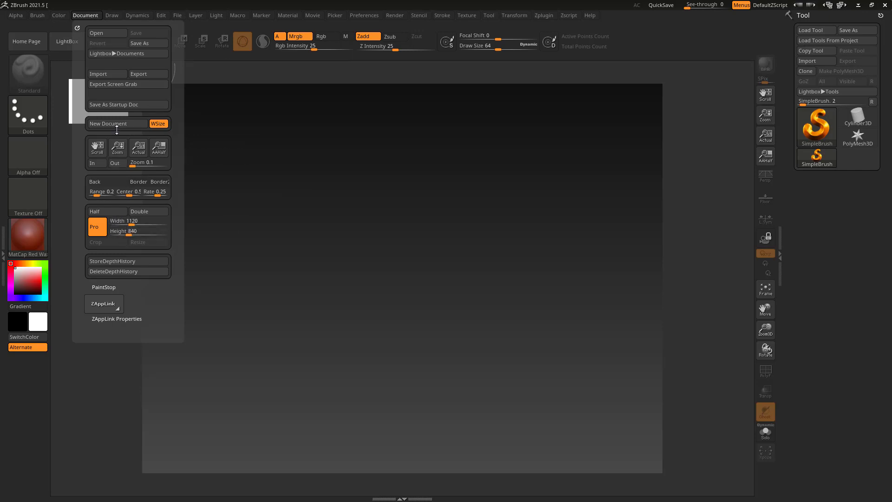
left_click(157, 124)
left_click(140, 124)
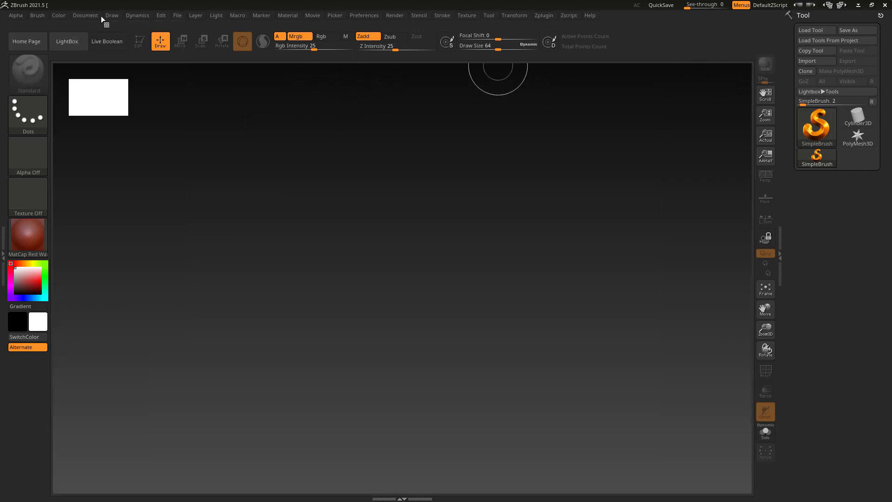
Save the window-sized document as the startup document.
left_click(78, 14)
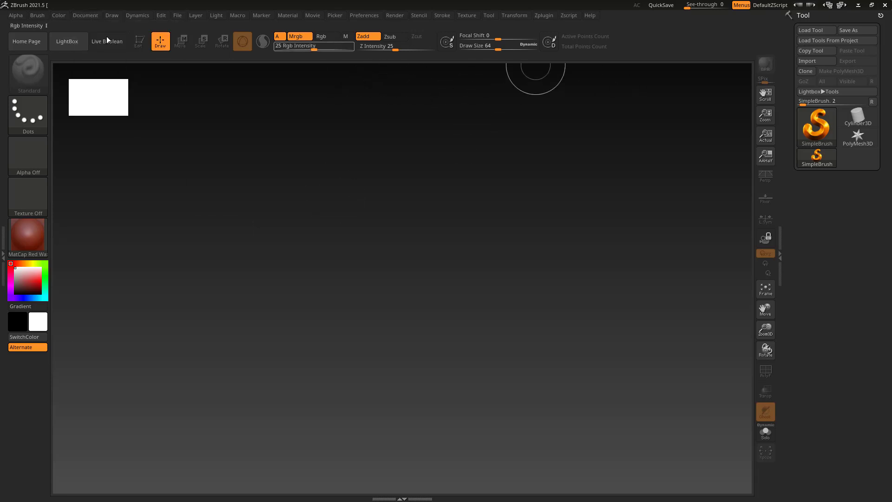
left_click(85, 16)
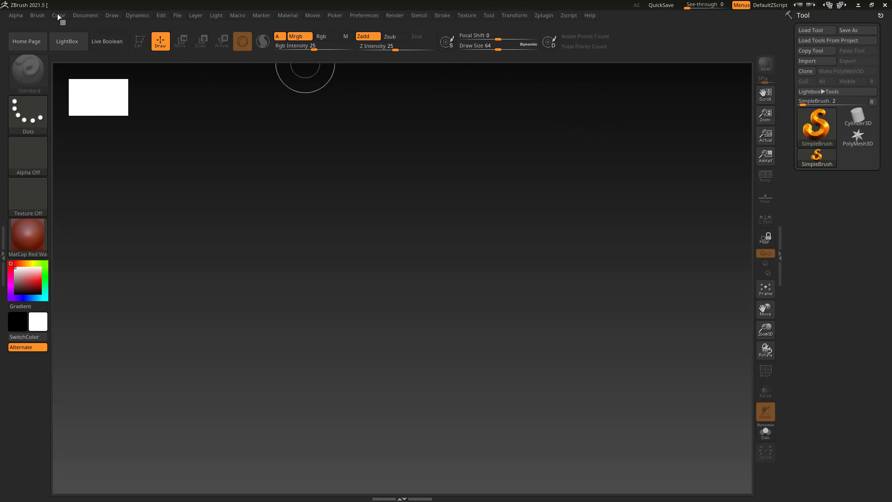
left_click(86, 15)
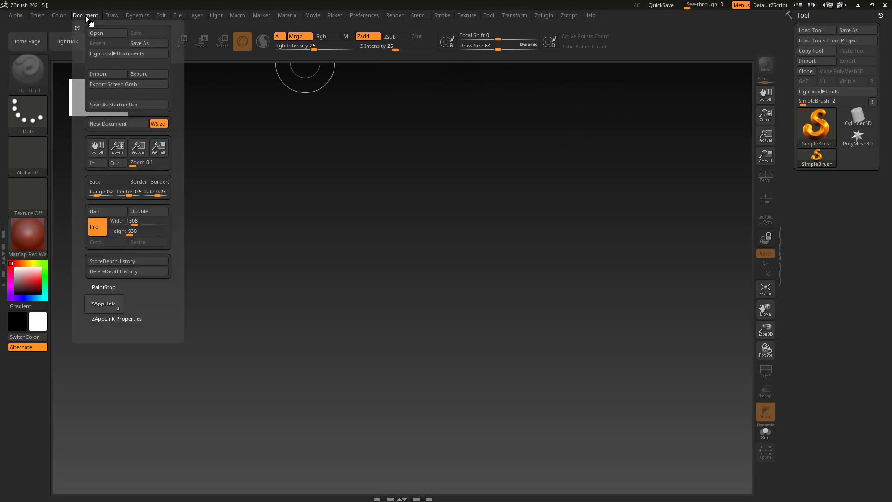
left_click(115, 106)
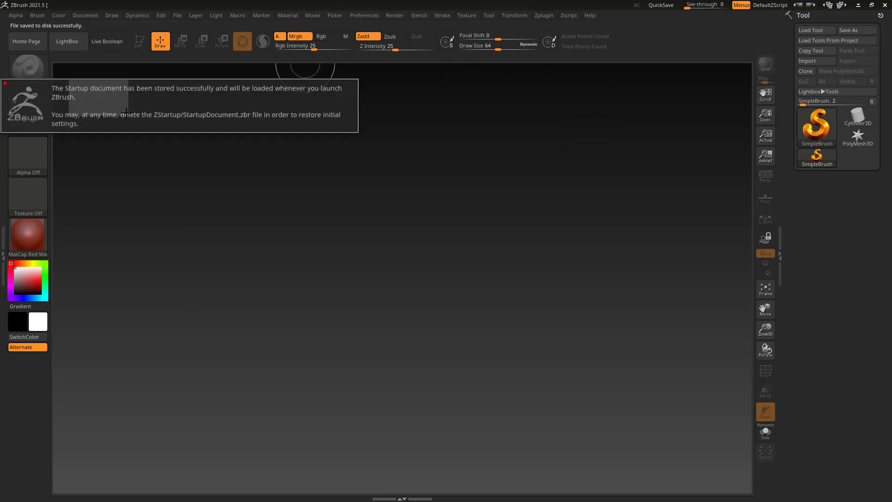
Set the document background gradient range to 0.6 and try to pick a background colour from the interface.
left_click(90, 16)
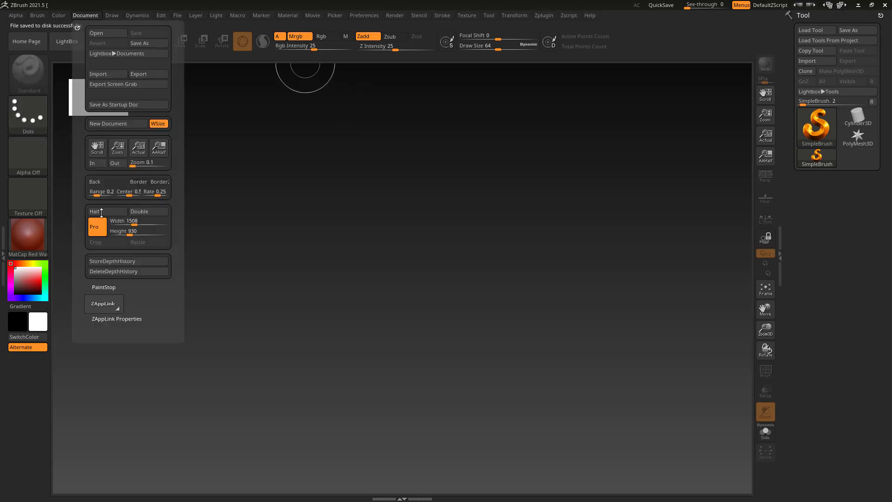
mouse_move(99, 196)
left_mouse_down()
mouse_move(107, 195)
mouse_move(82, 194)
mouse_move(110, 196)
mouse_move(102, 195)
left_mouse_up()
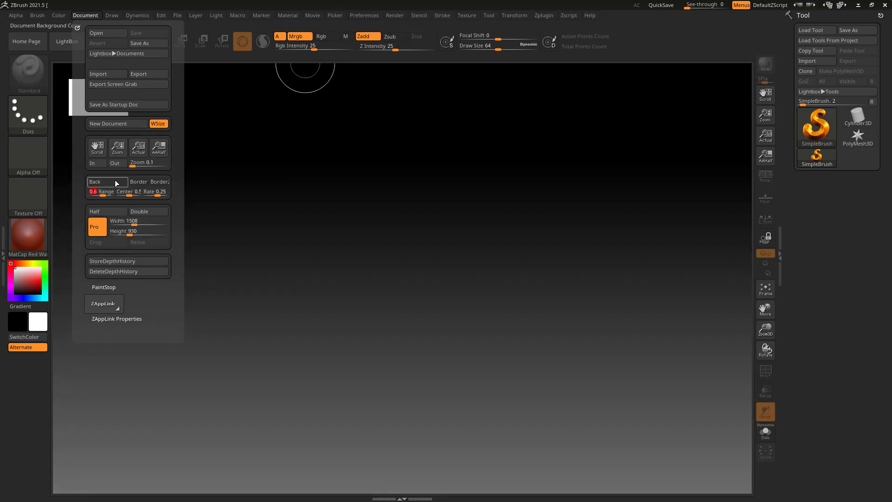
left_click_drag(117, 187, 27, 365)
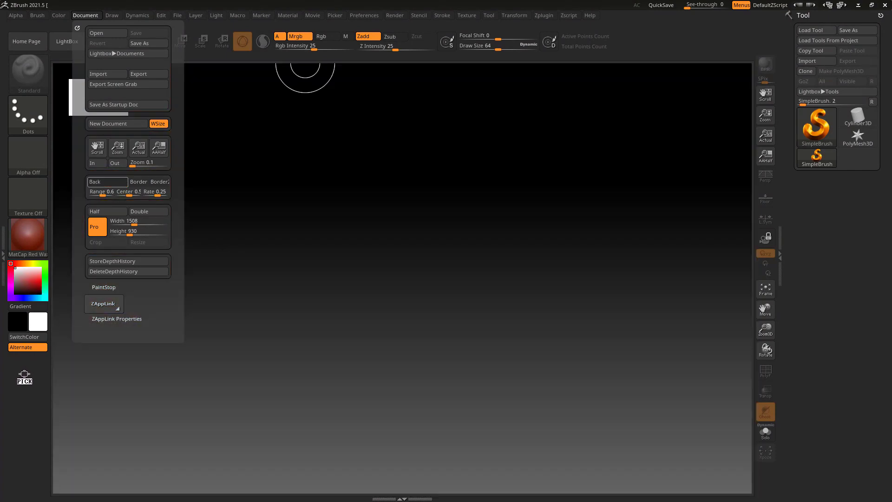
left_click_drag(24, 376, 24, 372)
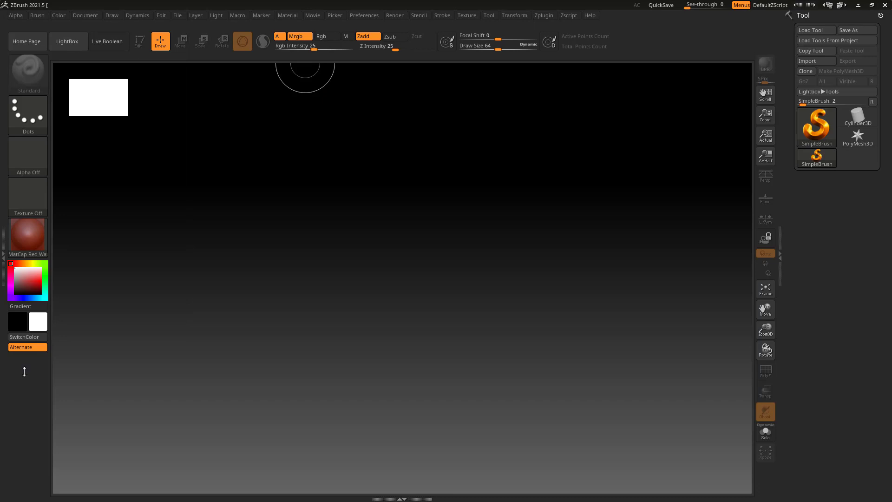
left_click(75, 16)
Draw one large Sphere3D on the canvas and seven smaller overlapping spheres around it.
left_click(818, 130)
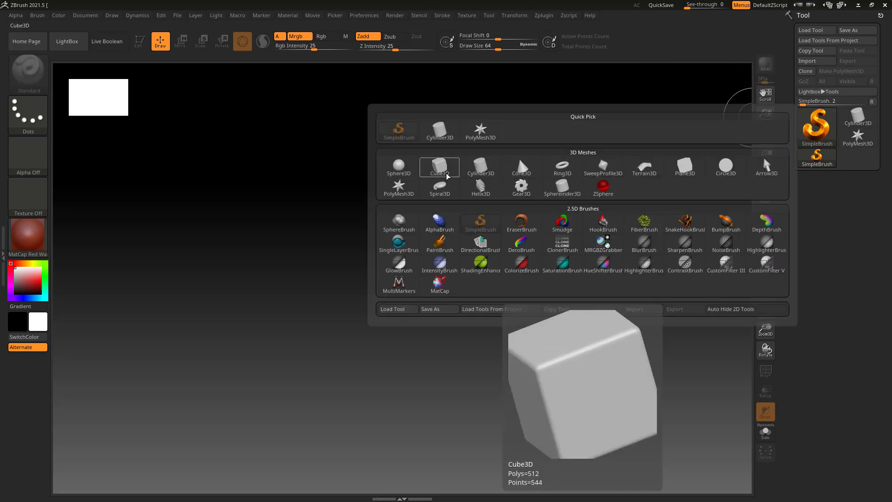
left_click(399, 168)
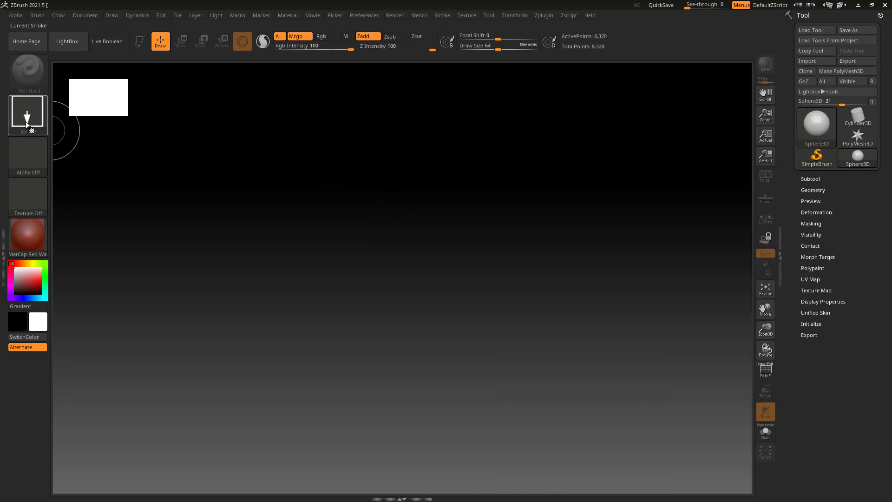
left_click_drag(341, 187, 337, 387)
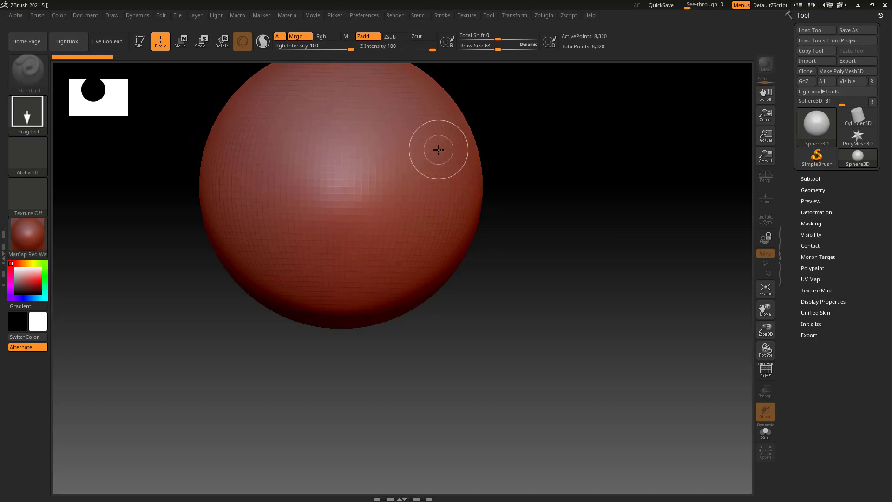
mouse_move(485, 148)
left_mouse_down()
mouse_move(483, 253)
mouse_move(415, 312)
left_mouse_up()
left_click_drag(271, 192, 213, 259)
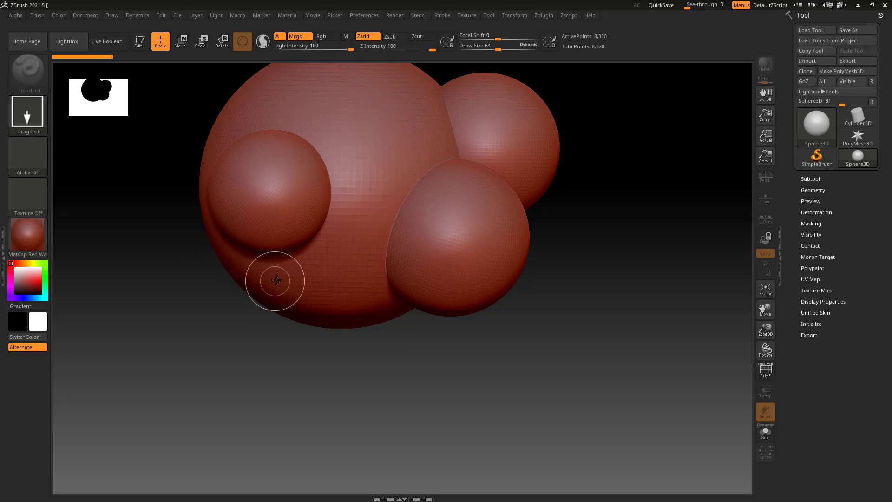
left_click_drag(274, 289, 184, 262)
left_click_drag(214, 126, 184, 192)
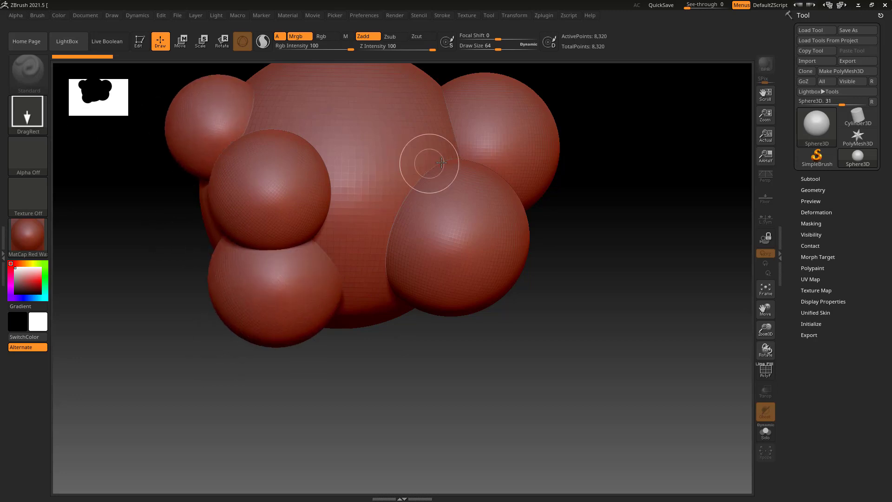
left_click_drag(446, 159, 520, 208)
left_click_drag(549, 157, 504, 366)
Draw a PolyMesh3D star beside the spheres and six Cylinder3D shapes around and below them.
left_click(853, 139)
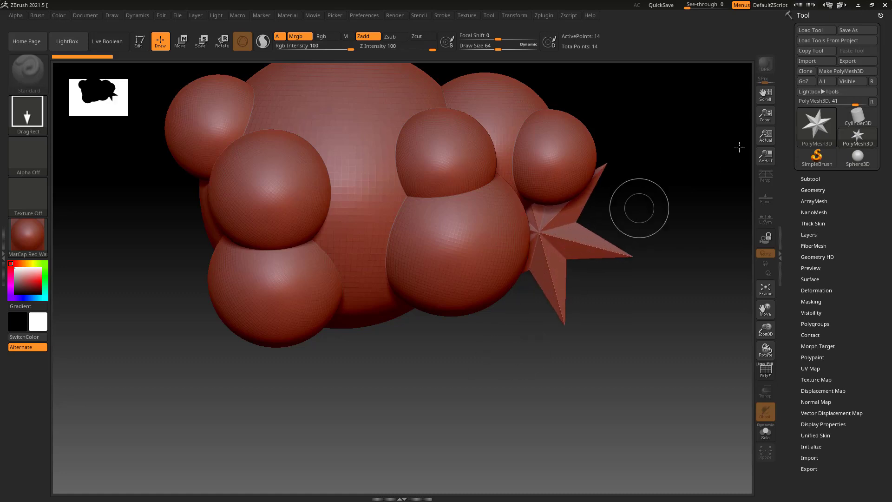
left_click(847, 116)
left_click_drag(567, 205, 498, 293)
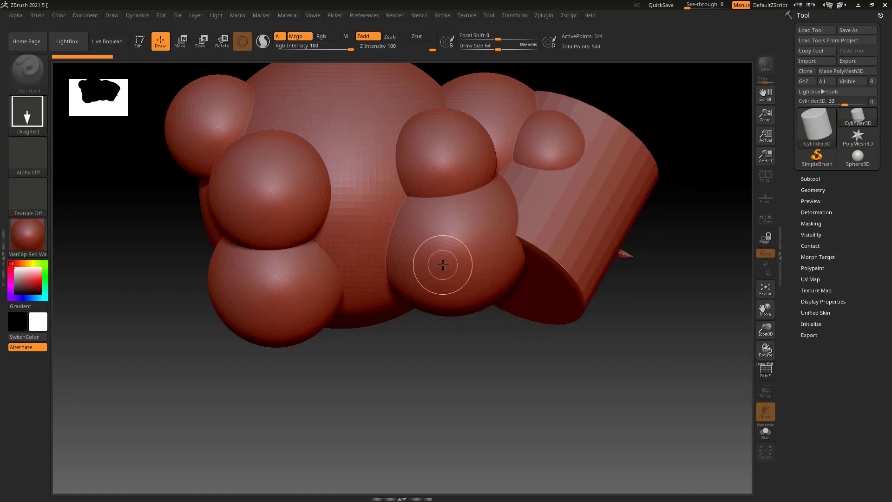
mouse_move(442, 263)
left_mouse_down()
mouse_move(421, 326)
mouse_move(467, 321)
left_mouse_up()
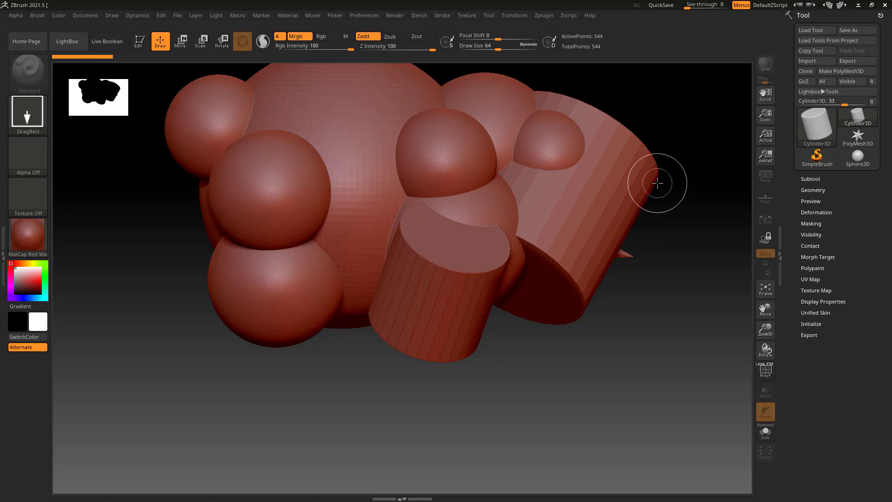
left_click_drag(655, 189, 675, 267)
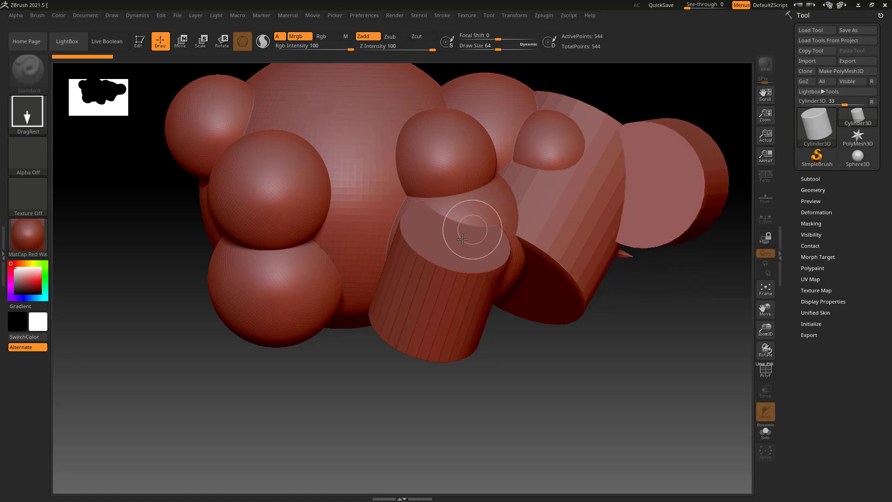
left_click_drag(248, 307, 214, 386)
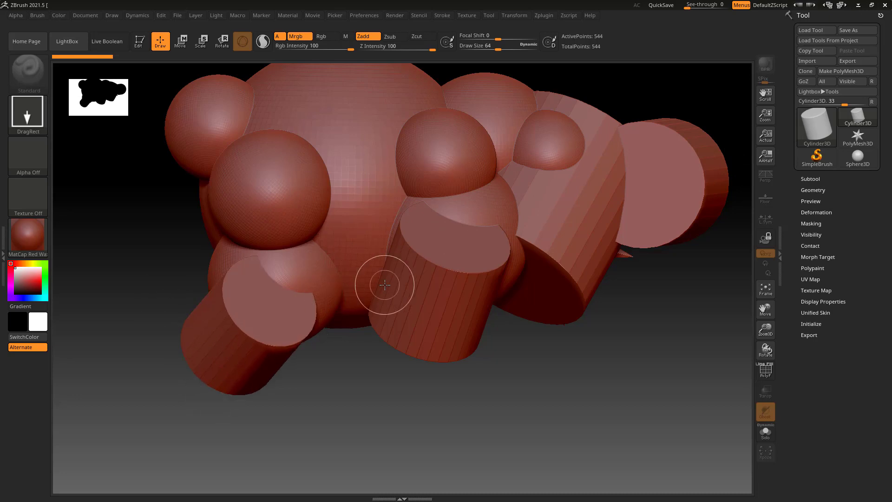
left_click_drag(524, 301, 509, 381)
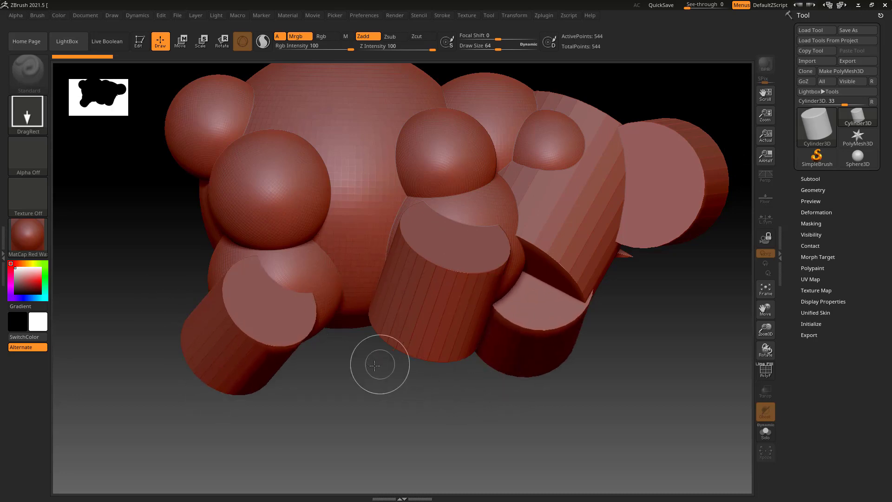
left_click_drag(378, 365, 340, 453)
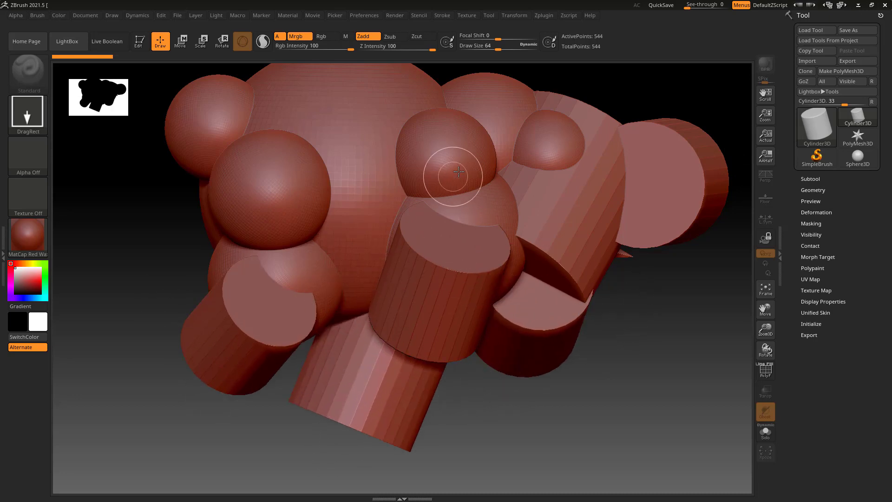
Erase parts of the cylinders and the outer edges of the drawn shapes with the EraserBrush.
left_click(829, 163)
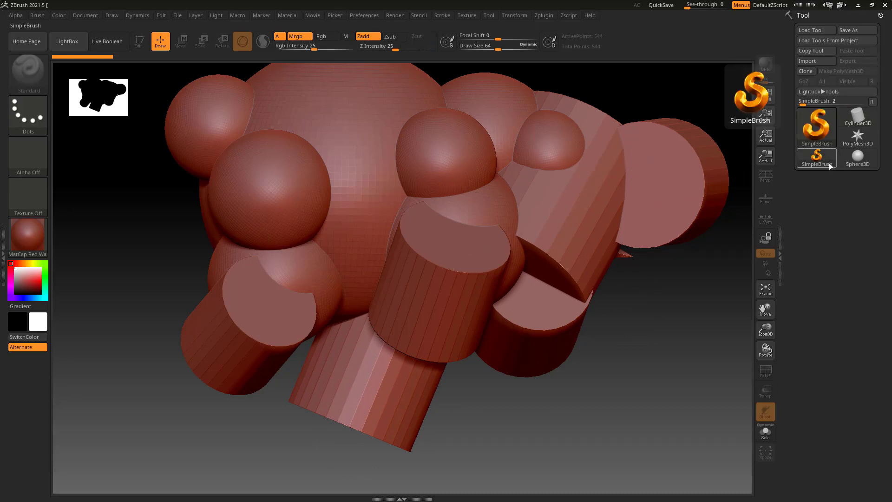
left_click(816, 135)
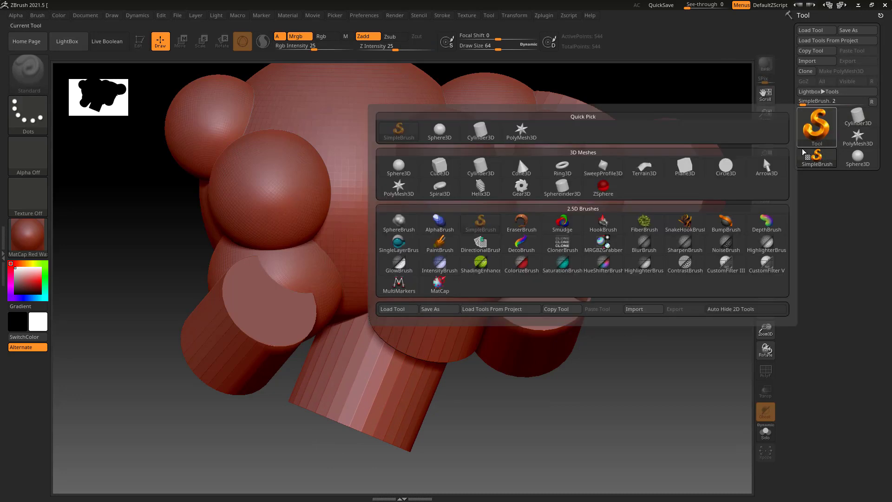
left_click(524, 226)
mouse_move(600, 283)
left_mouse_down()
mouse_move(593, 234)
mouse_move(643, 169)
left_mouse_up()
mouse_move(677, 135)
left_mouse_down()
mouse_move(655, 117)
mouse_move(705, 140)
mouse_move(609, 108)
mouse_move(597, 93)
mouse_move(573, 96)
left_mouse_up()
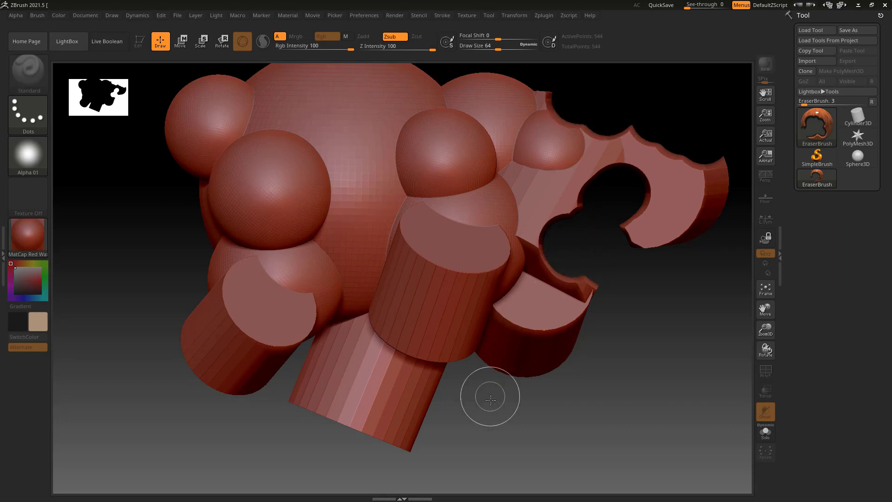
left_click(510, 374)
left_click(415, 391)
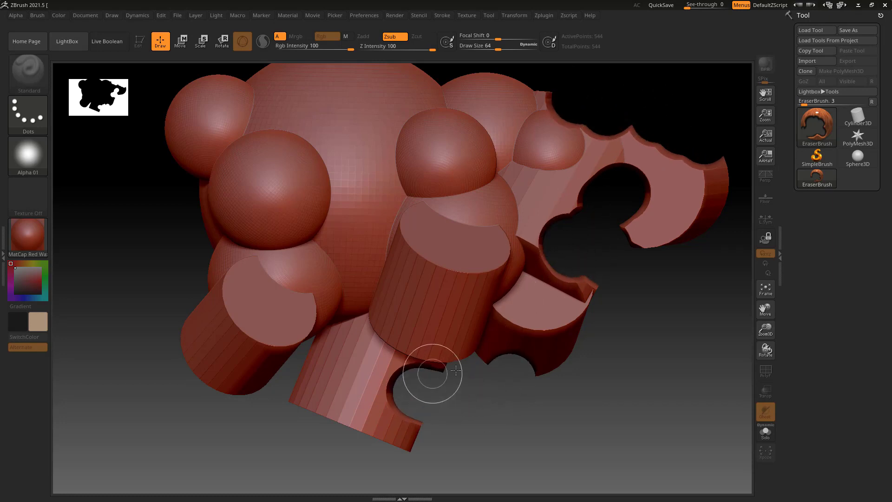
left_click(446, 351)
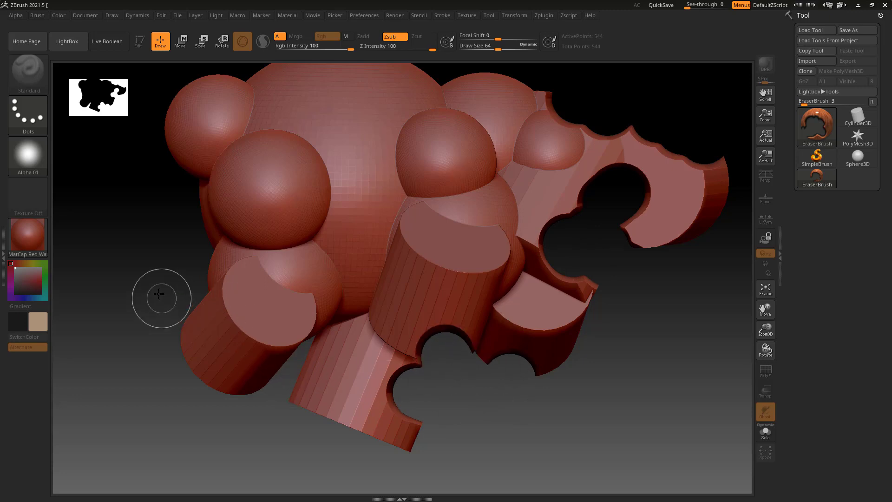
left_click(199, 299)
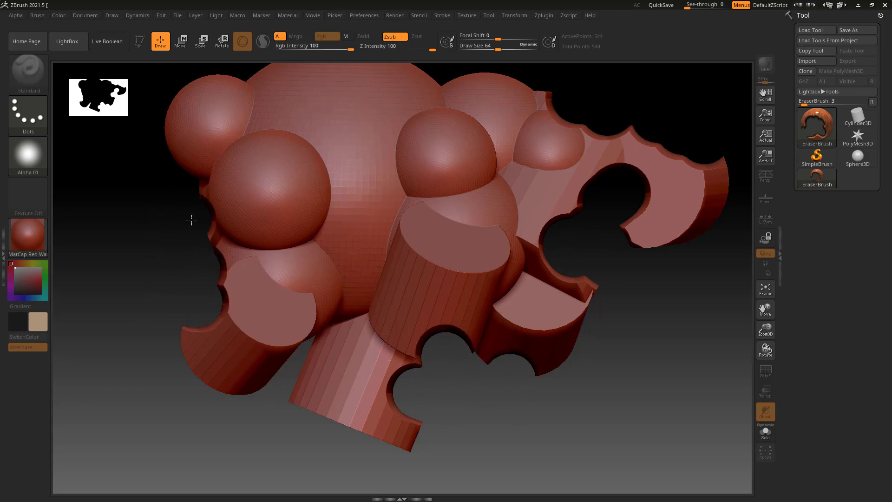
Erase two more bites from the spheres along the drawing's outer left edge, and clear the canvas.
left_click_drag(198, 218, 208, 217)
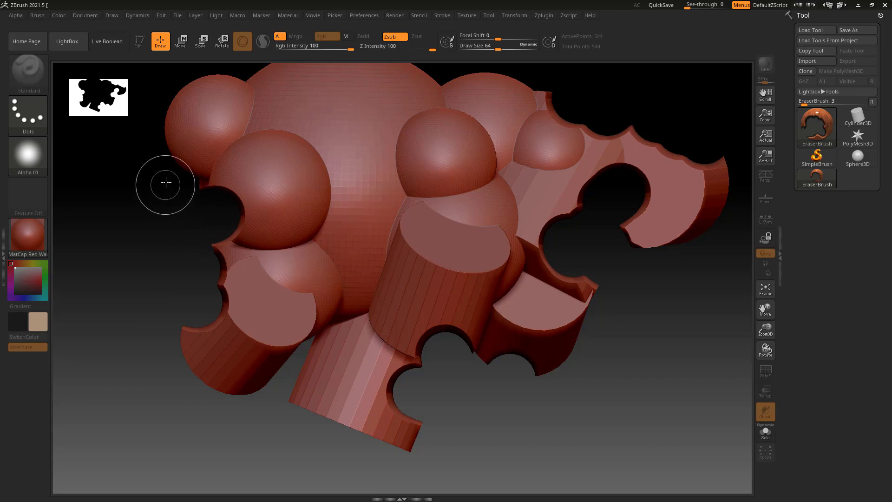
left_click_drag(166, 185, 185, 175)
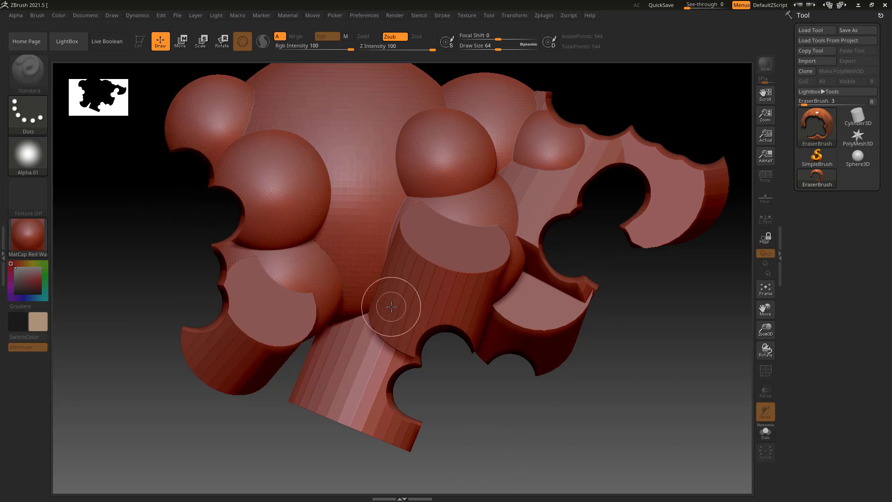
key("ctrl+n")
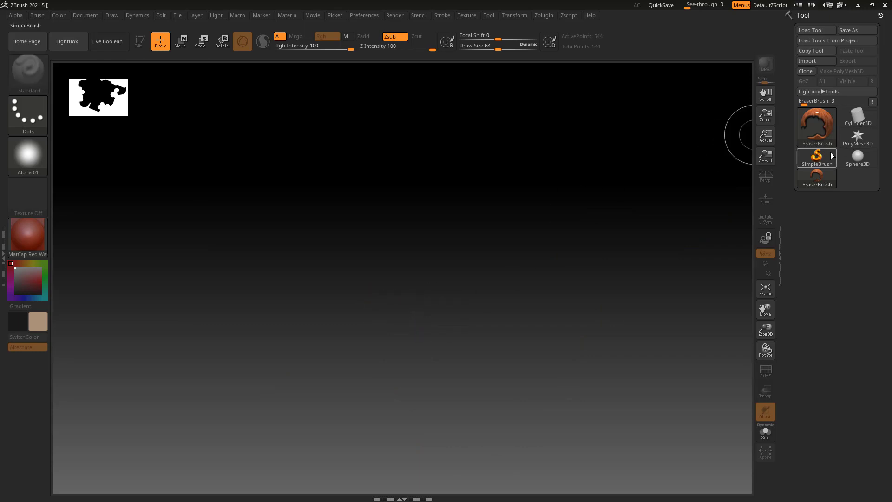
Draw one large Sphere3D in the middle of the empty canvas and turn on Edit mode for it.
left_click(824, 160)
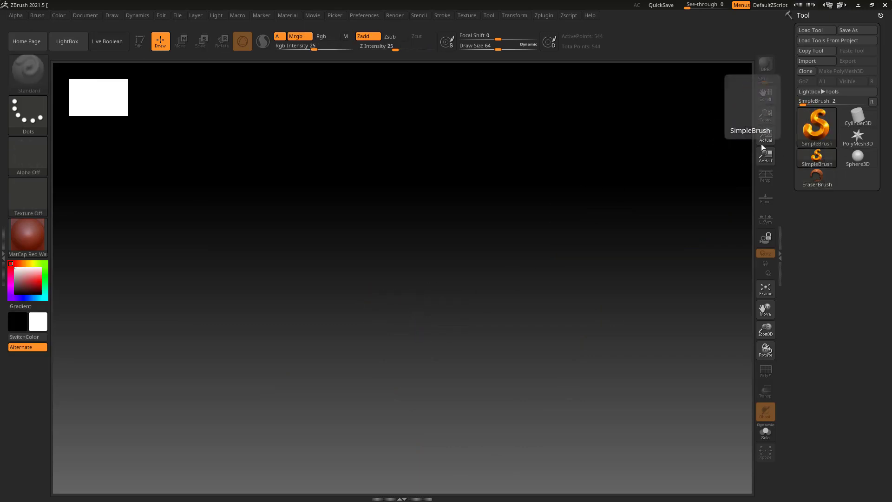
left_click(818, 128)
left_click(398, 167)
left_click_drag(383, 220, 243, 224)
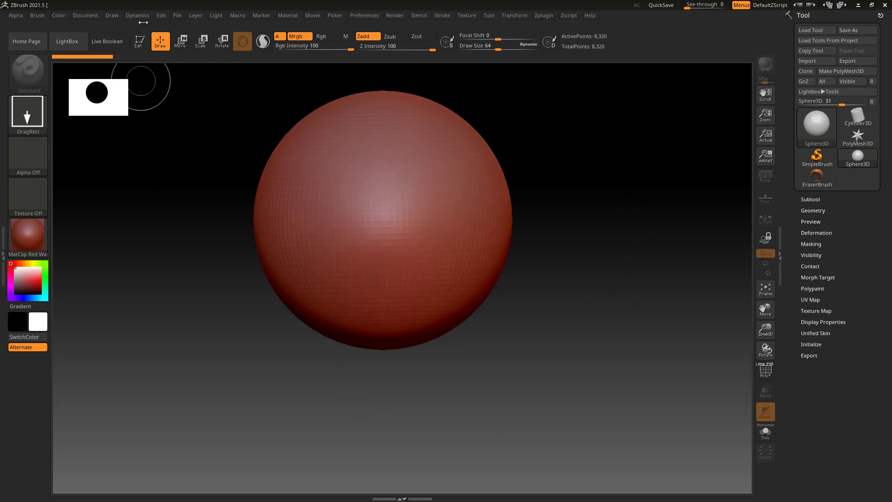
left_click(139, 47)
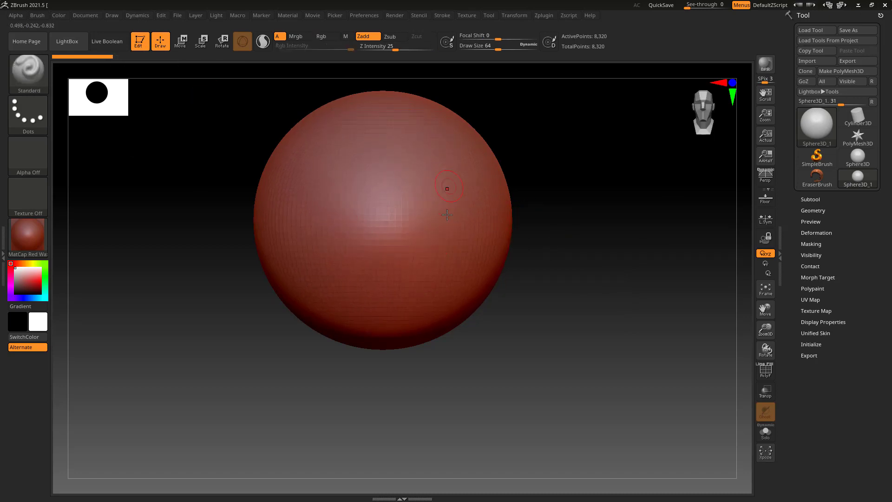
Convert the Sphere3D primitive into a PolyMesh3D that can be sculpted.
left_click_drag(552, 239, 548, 271, "alt")
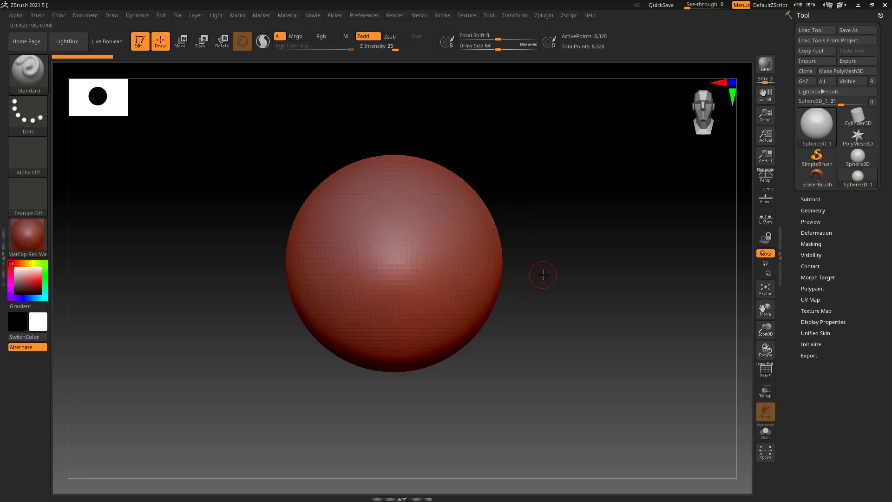
left_click(763, 371)
left_click(763, 371)
left_click_drag(559, 238, 548, 258, "alt")
mouse_move(620, 259)
left_mouse_down()
mouse_move(631, 244)
mouse_move(577, 243)
mouse_move(565, 275)
mouse_move(577, 264)
left_mouse_up()
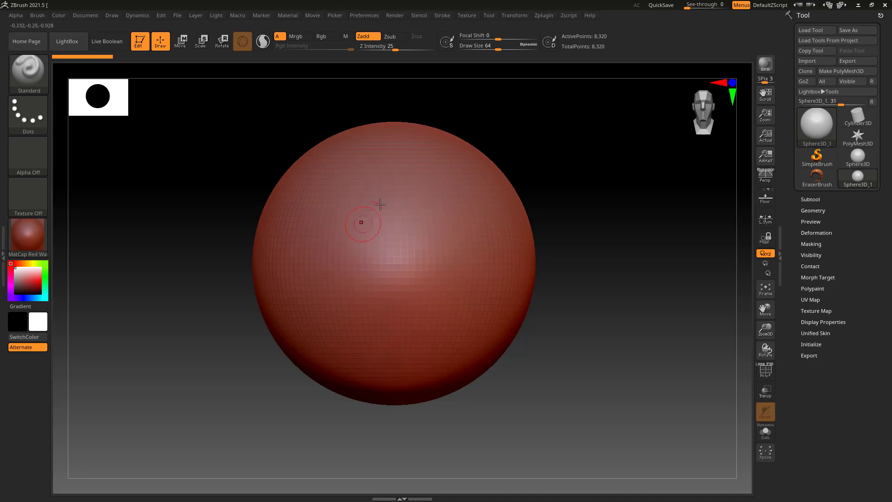
left_click(418, 206)
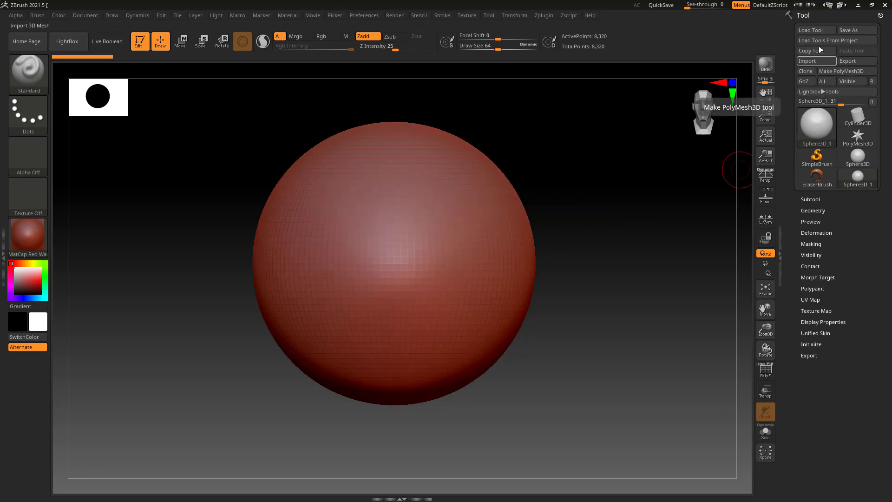
left_click(831, 70)
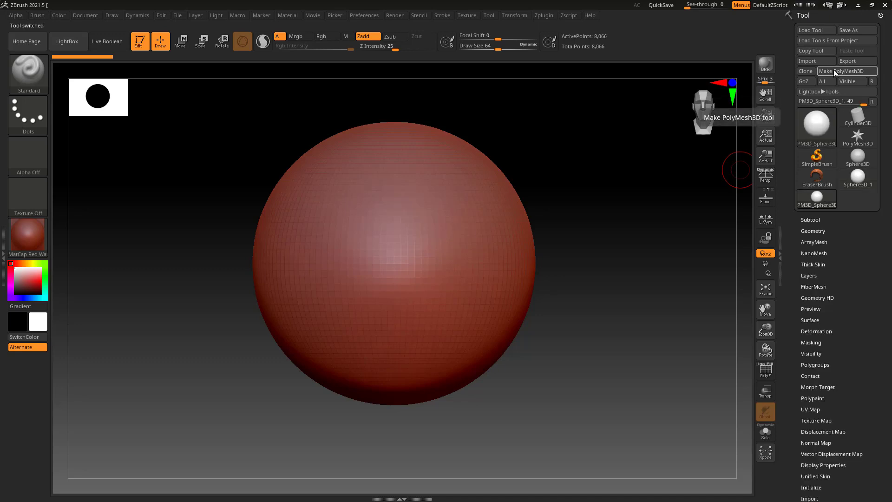
Try one Standard brush stroke on the sphere and undo it, and apply the MatCap Gray material.
mouse_move(480, 205)
left_mouse_down()
mouse_move(386, 217)
mouse_move(346, 288)
left_mouse_up()
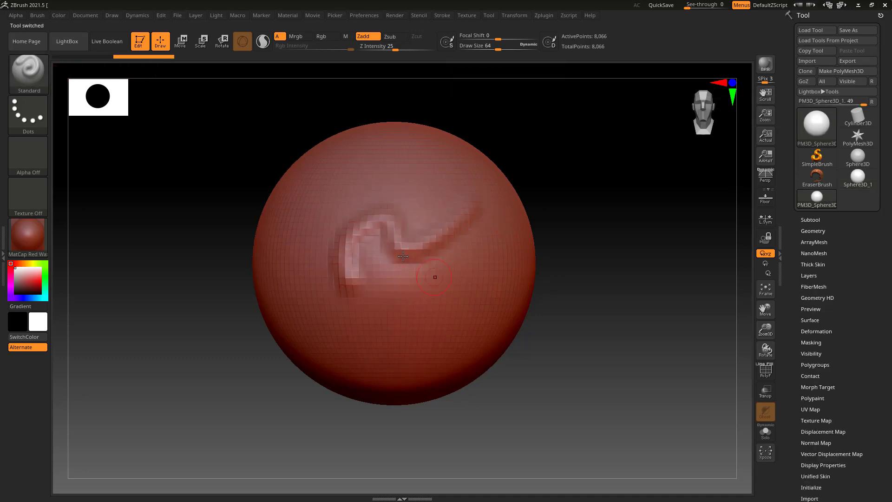
key("ctrl+z")
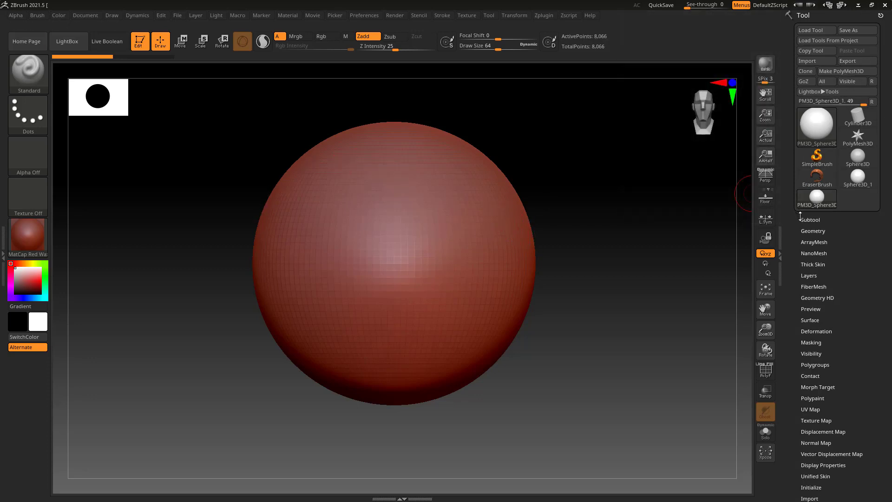
left_click(20, 235)
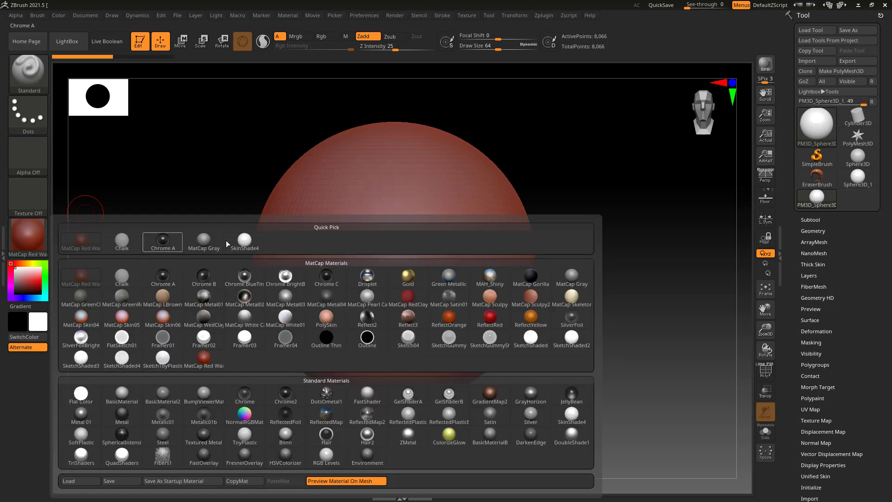
left_click(216, 251)
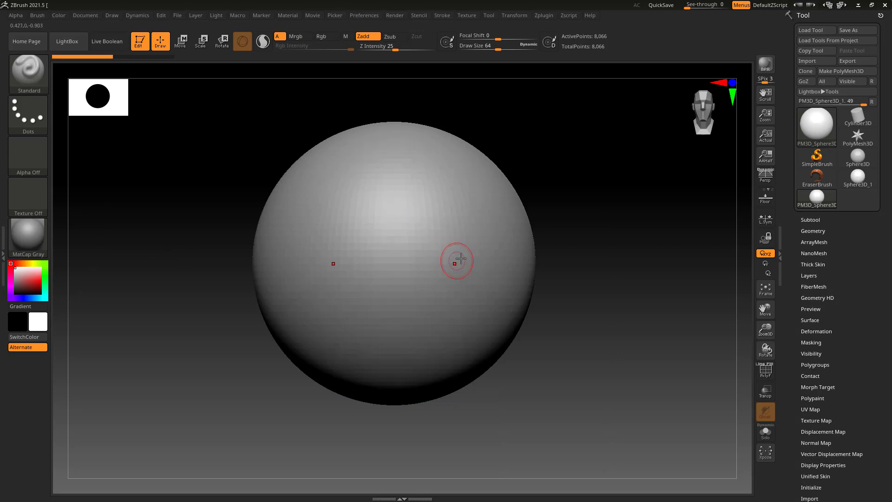
Sculpt mirrored test strokes over both halves of the sphere and undo them.
mouse_move(460, 258)
left_mouse_down()
mouse_move(481, 234)
mouse_move(449, 274)
mouse_move(434, 311)
mouse_move(466, 353)
mouse_move(506, 288)
mouse_move(478, 185)
mouse_move(446, 159)
mouse_move(437, 176)
left_mouse_up()
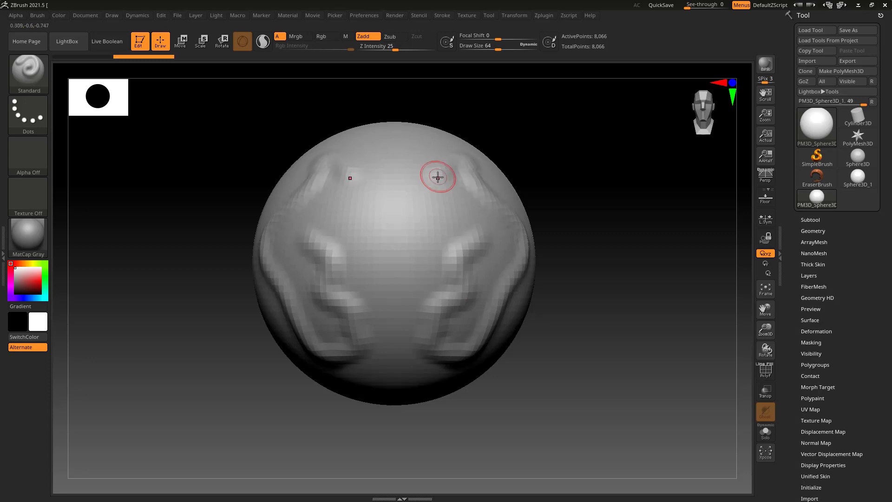
key("ctrl+z")
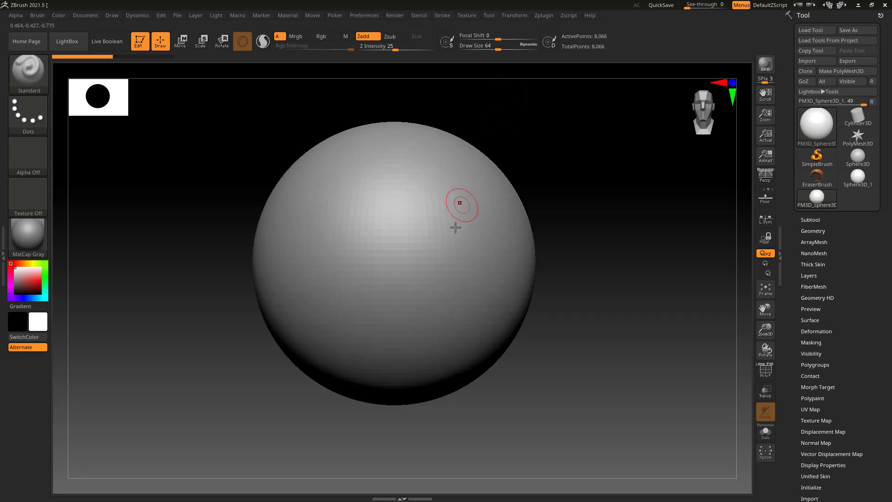
Activate symmetry on the X and Y axes and test it with mirrored strokes on the sphere, undoing the strokes.
left_click(518, 17)
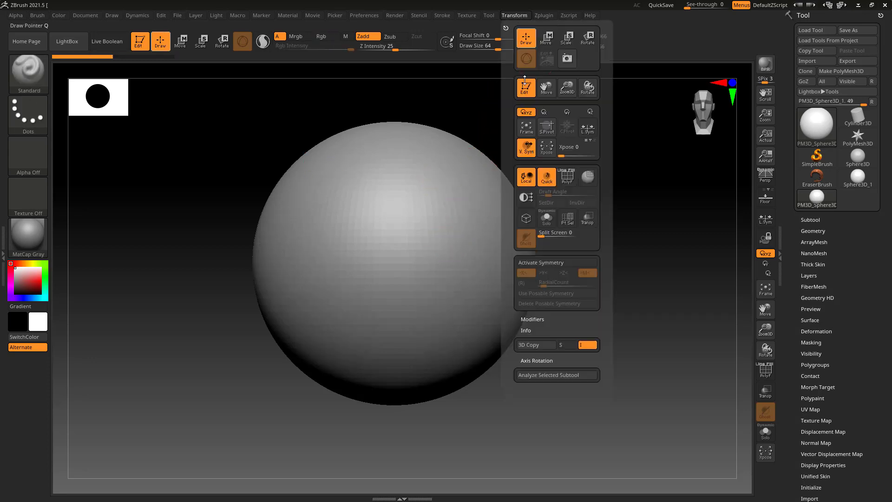
left_click(533, 263)
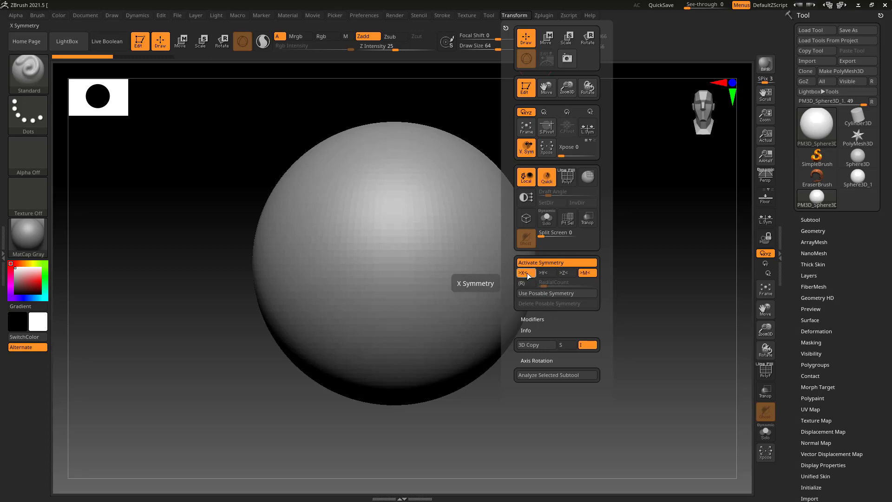
left_click(542, 273)
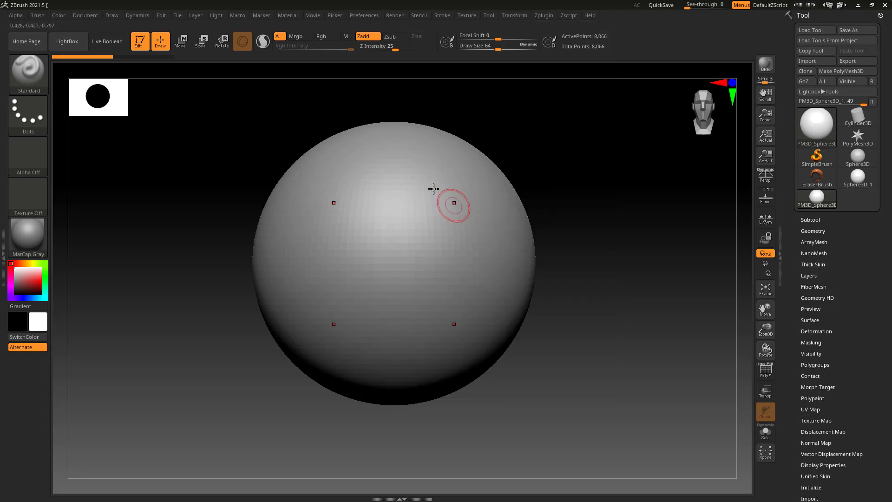
mouse_move(448, 194)
left_mouse_down()
mouse_move(466, 195)
mouse_move(482, 234)
mouse_move(432, 223)
mouse_move(429, 258)
mouse_move(503, 253)
mouse_move(494, 189)
mouse_move(440, 185)
left_mouse_up()
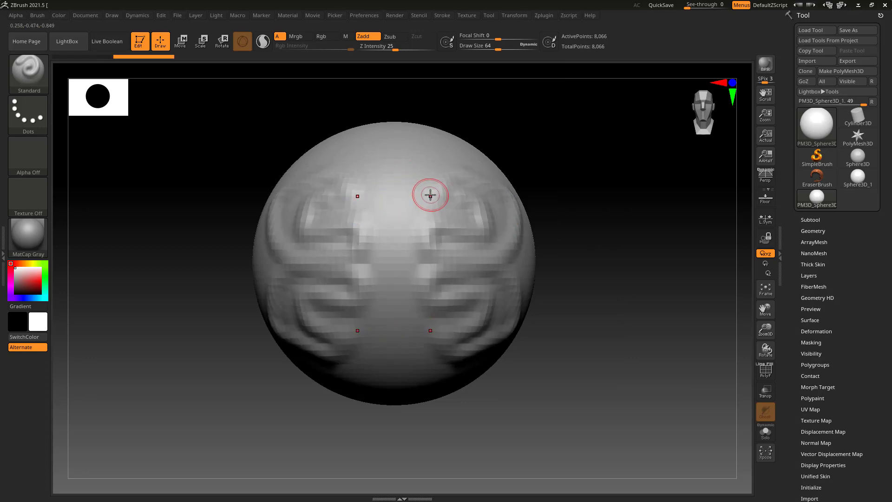
key("ctrl+z")
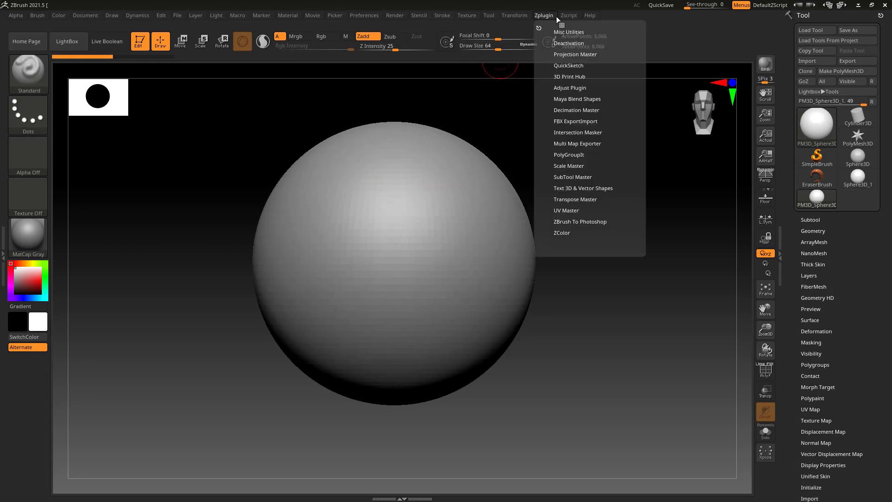
Turn on radial symmetry around the X axis with a RadialCount of 8, and sculpt curved strokes over the sphere.
mouse_move(522, 18)
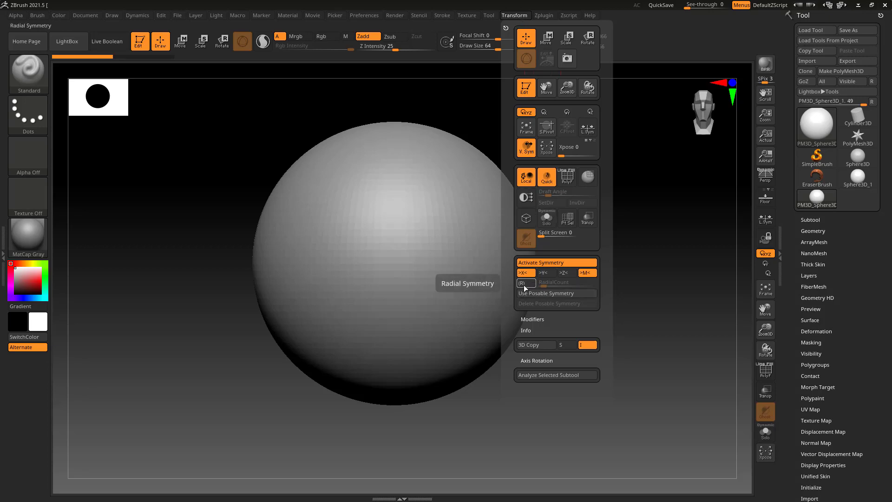
left_click(525, 284)
left_click_drag(561, 251, 573, 235)
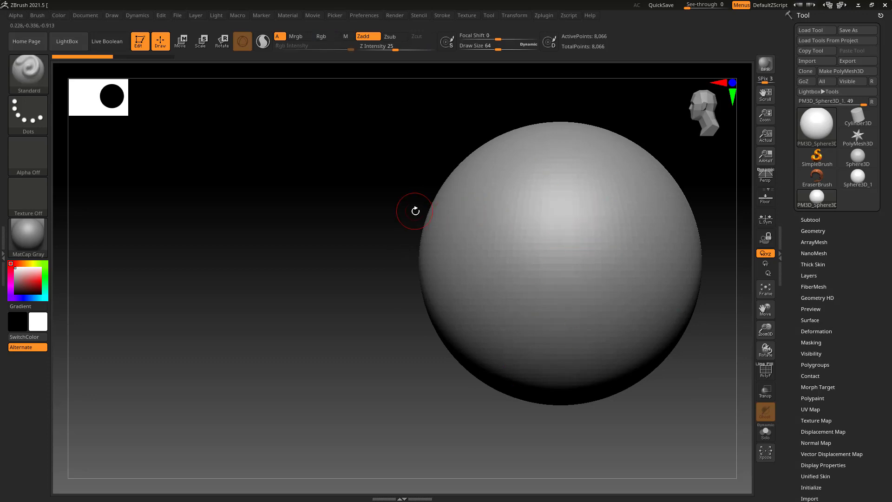
left_click_drag(416, 211, 325, 199, "alt")
left_click(516, 16)
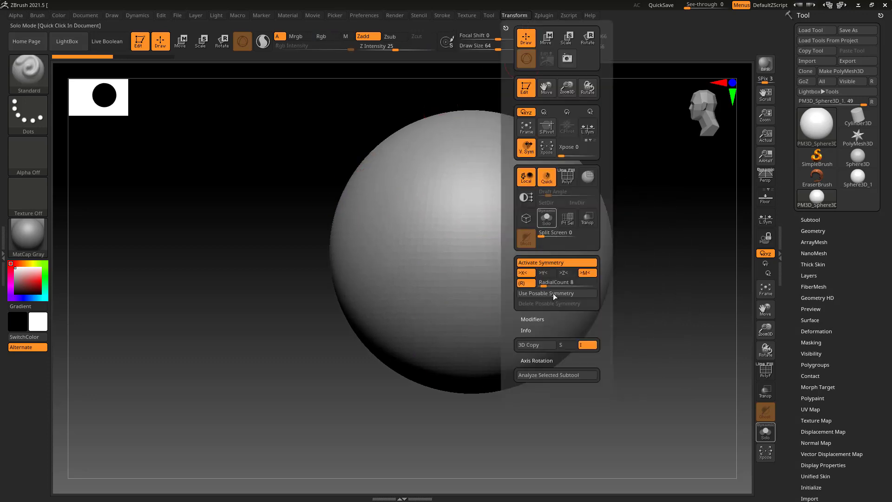
left_click(554, 296)
mouse_move(482, 215)
left_mouse_down()
mouse_move(534, 163)
mouse_move(572, 183)
mouse_move(498, 210)
mouse_move(484, 253)
mouse_move(510, 231)
left_mouse_up()
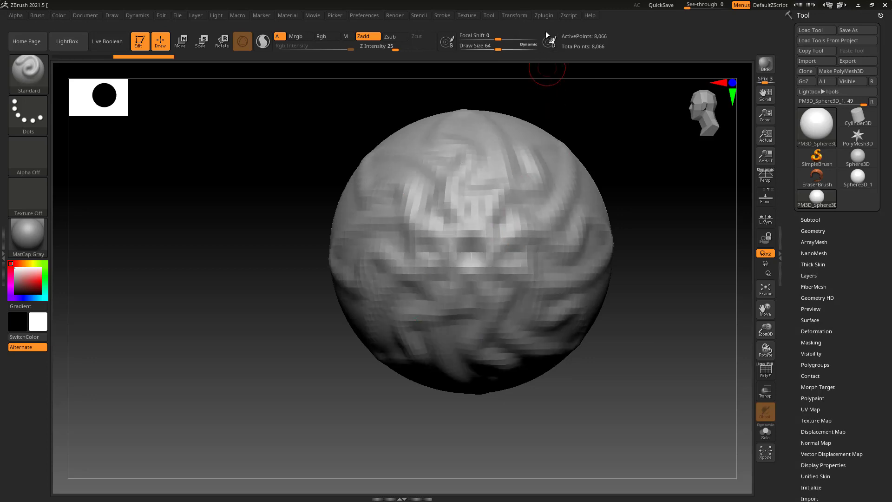
Raise the RadialCount and sculpt concentric rings around the sphere's X-axis pole.
left_click(516, 16)
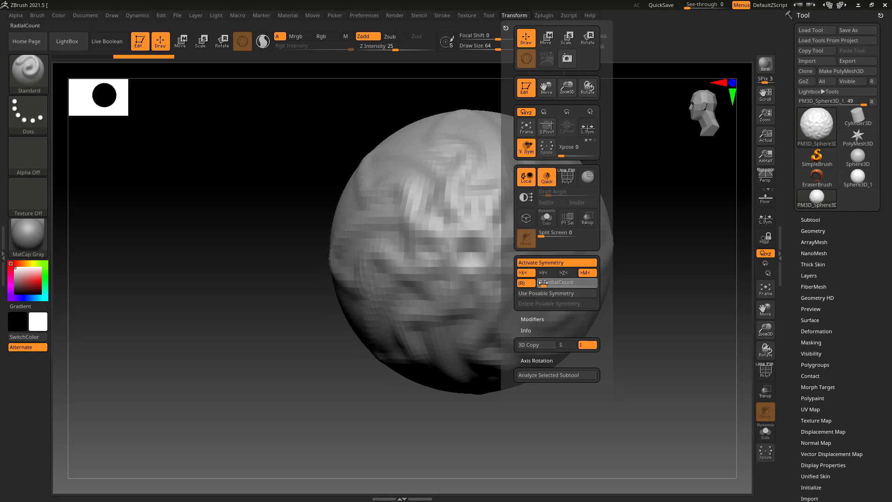
mouse_move(470, 250)
left_mouse_down()
mouse_move(496, 179)
mouse_move(460, 144)
left_mouse_up()
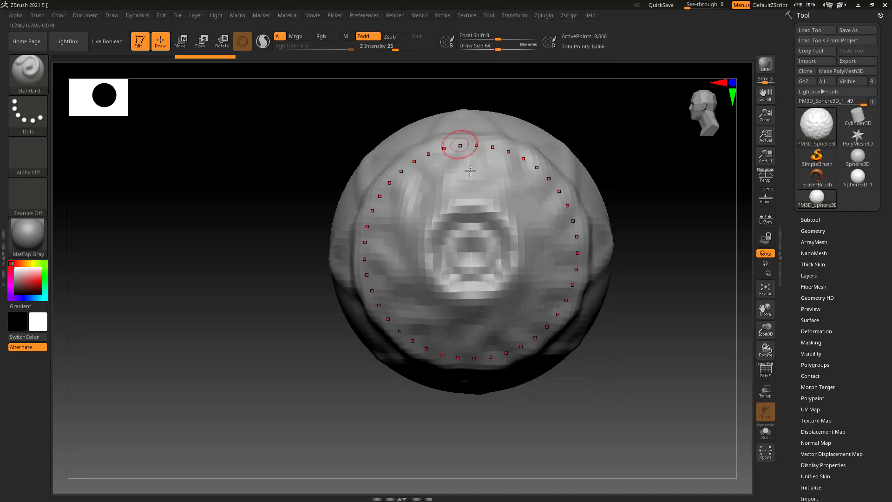
mouse_move(471, 207)
left_mouse_down()
mouse_move(493, 189)
mouse_move(474, 149)
left_mouse_up()
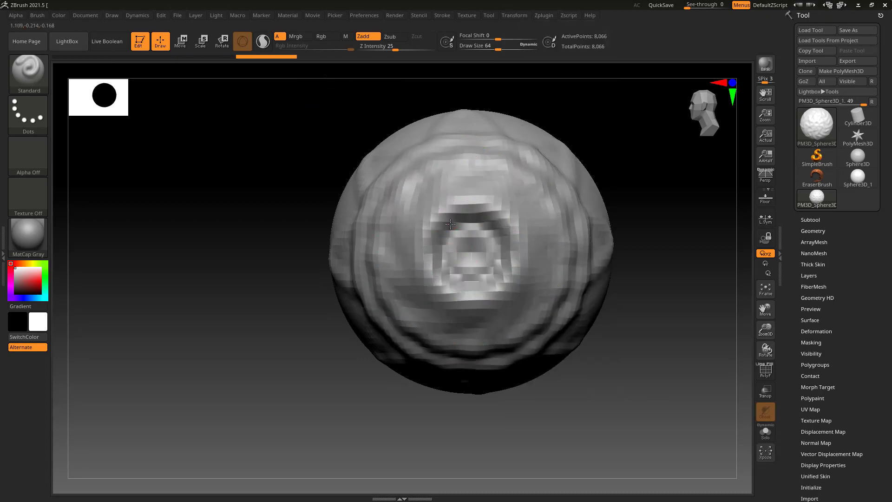
mouse_move(450, 224)
left_mouse_down()
mouse_move(468, 228)
mouse_move(470, 213)
mouse_move(493, 204)
left_mouse_up()
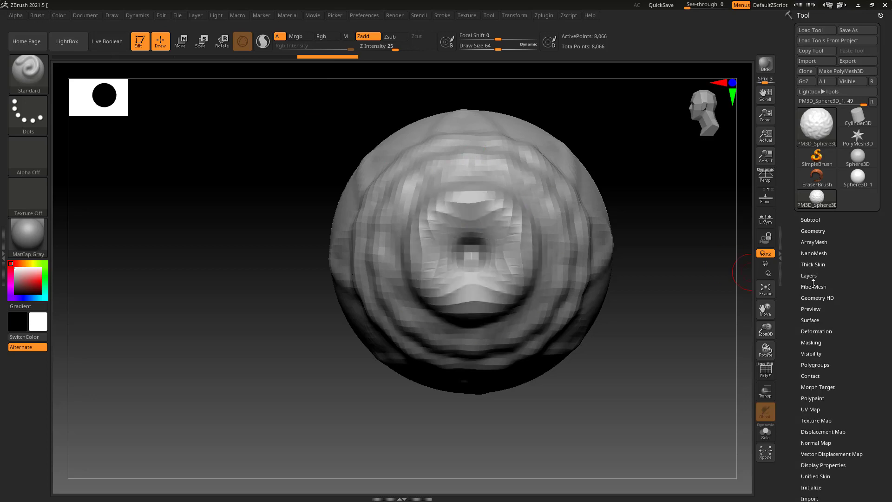
Divide the sphere's geometry twice to reach subdivision level 3.
left_click(812, 231)
left_click(826, 316)
left_click(826, 316)
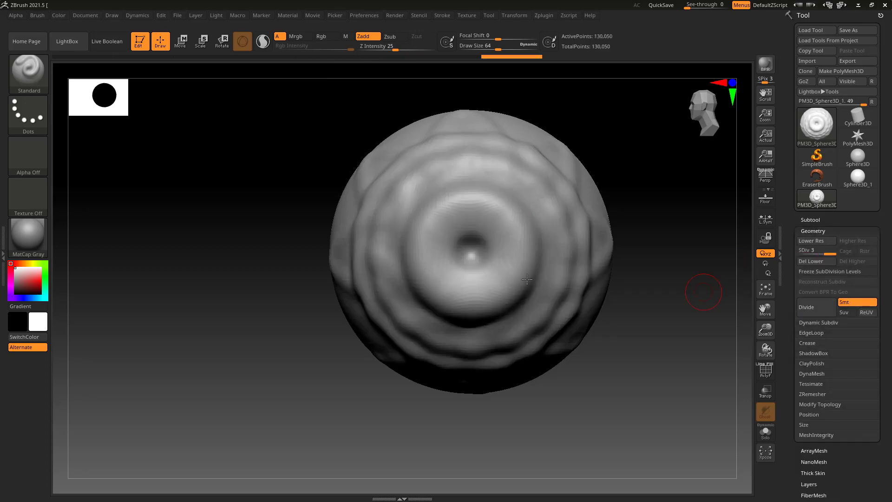
Sculpt further radial ridges on the subdivided sphere, around its central pole and out toward its rim.
left_click_drag(499, 179, 501, 179)
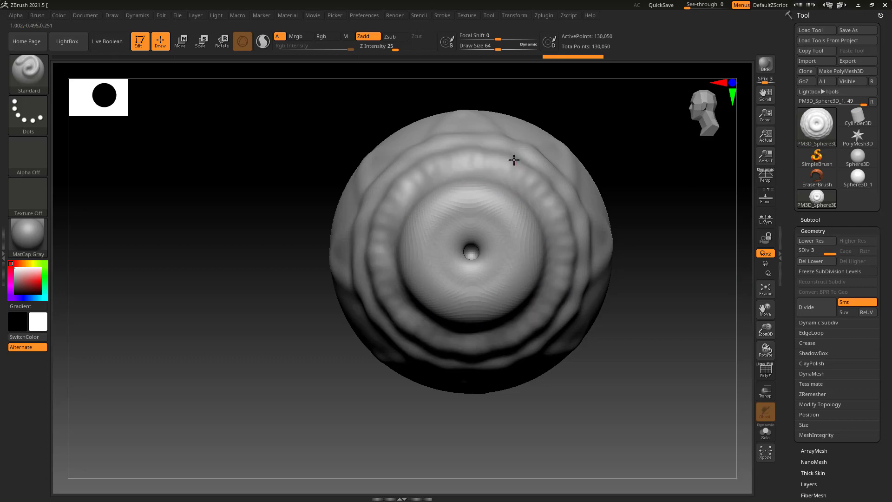
mouse_move(622, 185)
left_mouse_down()
mouse_move(580, 177)
mouse_move(306, 249)
mouse_move(492, 290)
left_mouse_up()
left_click_drag(594, 320, 596, 303)
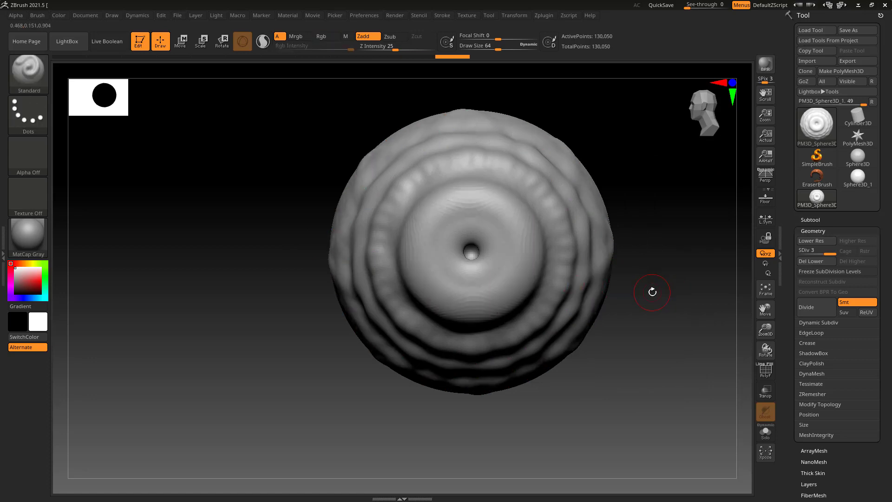
Step down the subdivision levels, and undo the subdivisions and the concentric ring strokes on the sphere.
key("shift+d")
key("shift+d")
key("ctrl")
key("ctrl+z")
key("ctrl+z")
key("ctrl+z")
key("ctrl+z")
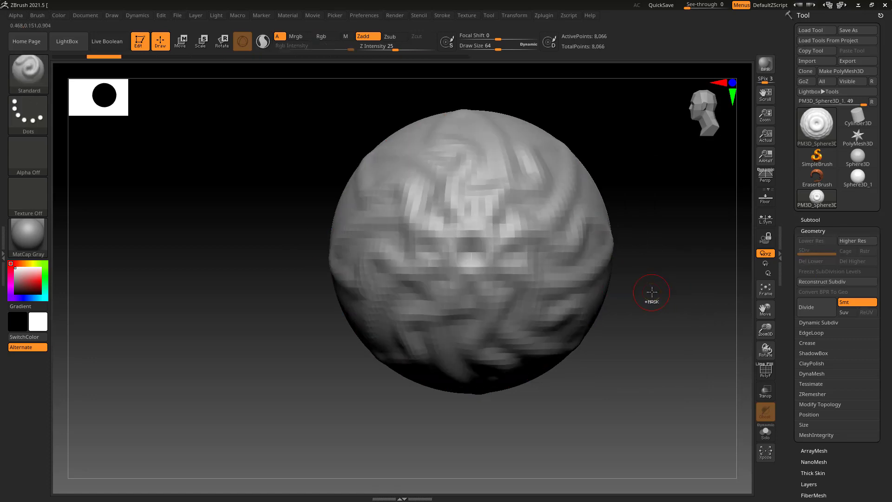
mouse_move(655, 292)
left_mouse_down()
mouse_move(585, 302)
mouse_move(685, 322)
left_mouse_up()
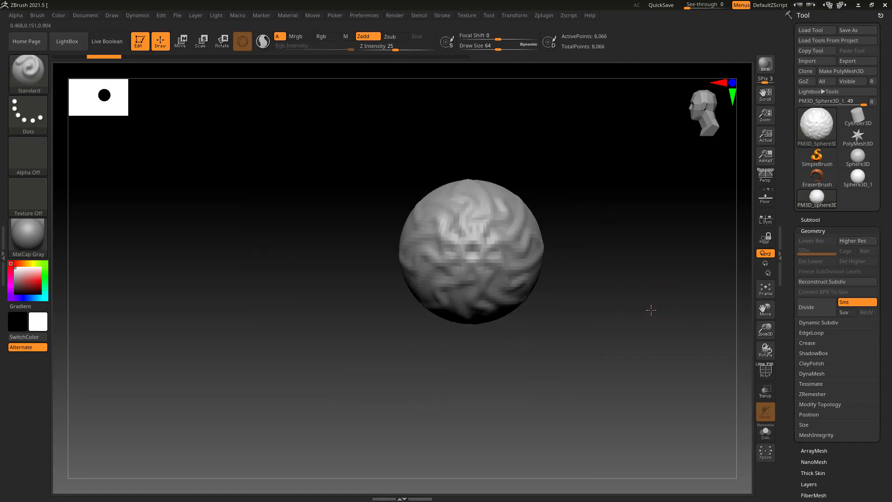
mouse_move(643, 365)
left_mouse_down()
mouse_move(679, 295)
mouse_move(655, 295)
mouse_move(681, 292)
mouse_move(651, 295)
mouse_move(667, 294)
mouse_move(638, 312)
mouse_move(470, 275)
mouse_move(549, 285)
left_mouse_up()
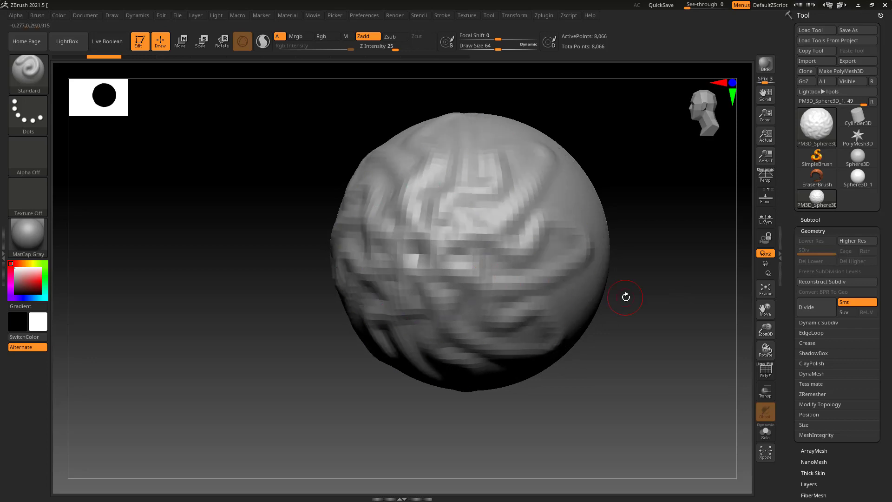
Turn off radial symmetry for the sphere while keeping symmetry active on the X axis.
mouse_move(626, 297)
left_mouse_down()
mouse_move(450, 213)
mouse_move(558, 319)
mouse_move(556, 294)
mouse_move(521, 285)
mouse_move(560, 285)
mouse_move(560, 295)
mouse_move(506, 244)
mouse_move(470, 229)
mouse_move(542, 285)
mouse_move(472, 275)
mouse_move(508, 253)
mouse_move(572, 322)
mouse_move(571, 361)
mouse_move(575, 339)
left_mouse_up()
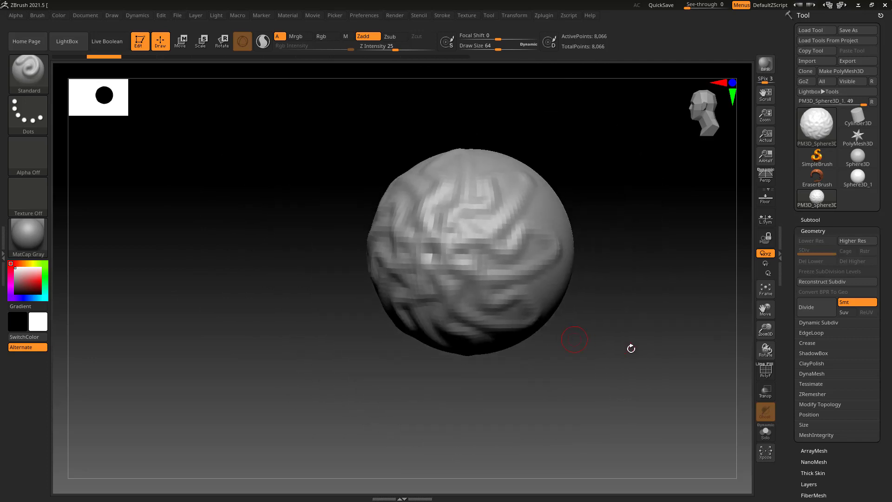
left_click_drag(767, 308, 766, 329)
mouse_move(626, 325)
left_mouse_down()
mouse_move(603, 329)
mouse_move(643, 332)
mouse_move(634, 322)
mouse_move(626, 341)
mouse_move(657, 370)
mouse_move(513, 314)
left_mouse_up()
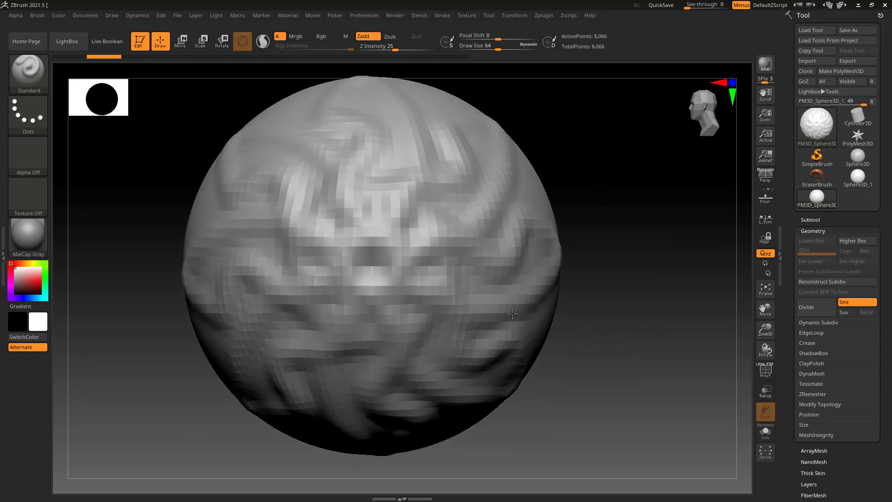
left_click(517, 18)
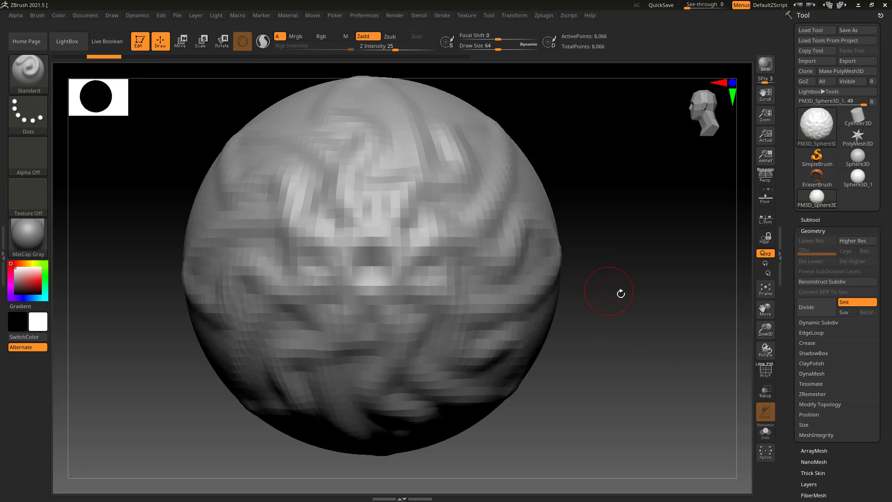
mouse_move(620, 294)
left_mouse_down()
mouse_move(612, 295)
mouse_move(624, 295)
left_mouse_up()
left_click(520, 17)
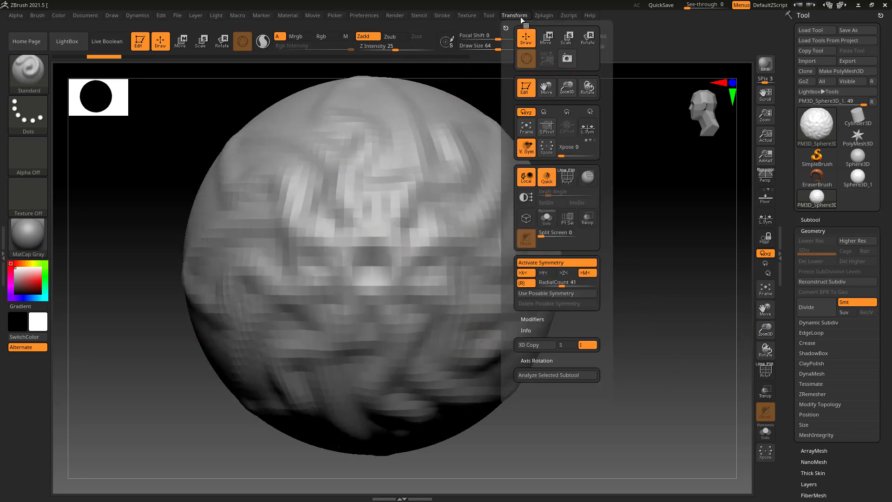
left_click(528, 281)
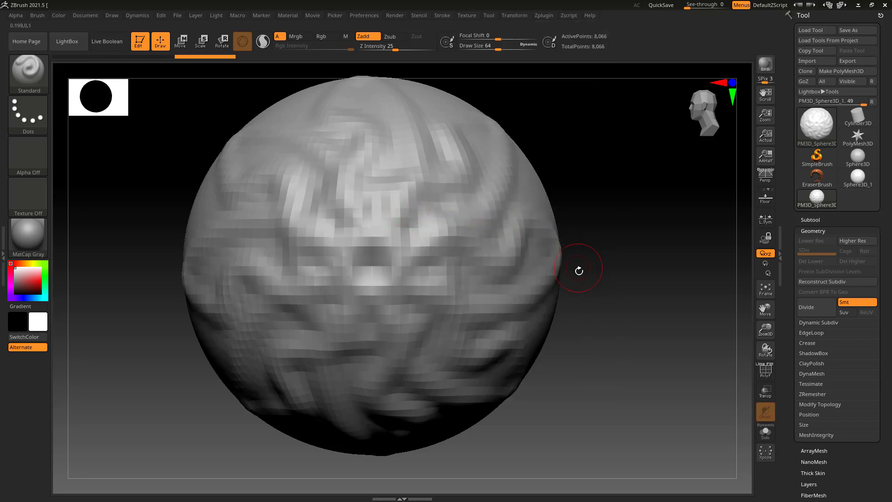
Shrink and shift the sphere in the view, and frame it so it fills the canvas.
left_click_drag(636, 297, 645, 187, "alt")
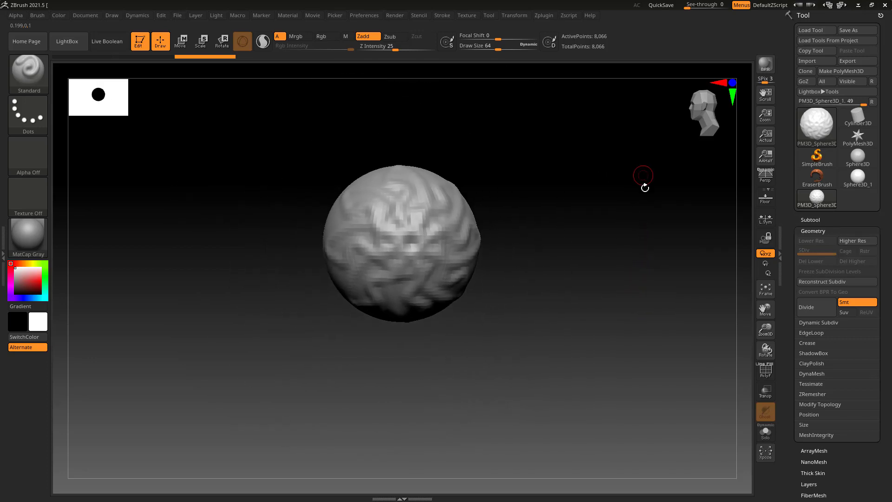
left_click(765, 290)
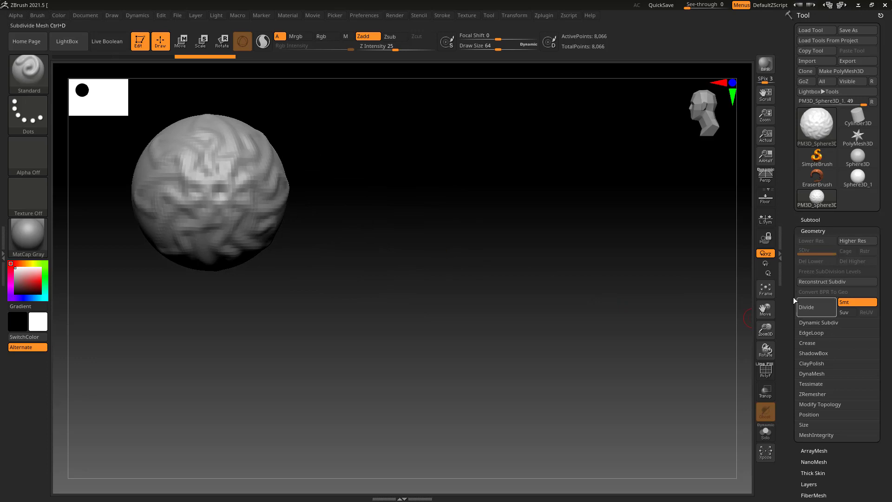
left_click(763, 294)
left_click_drag(662, 304, 618, 167, "alt")
key("f")
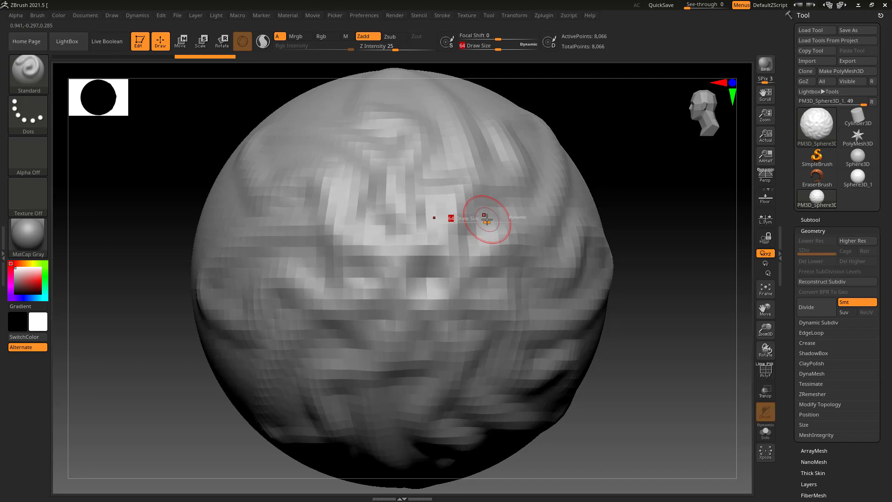
Try several brush sizes and set the Draw Size to about 44.
mouse_move(486, 222)
left_mouse_down()
mouse_move(511, 222)
mouse_move(489, 222)
left_mouse_up()
key("s")
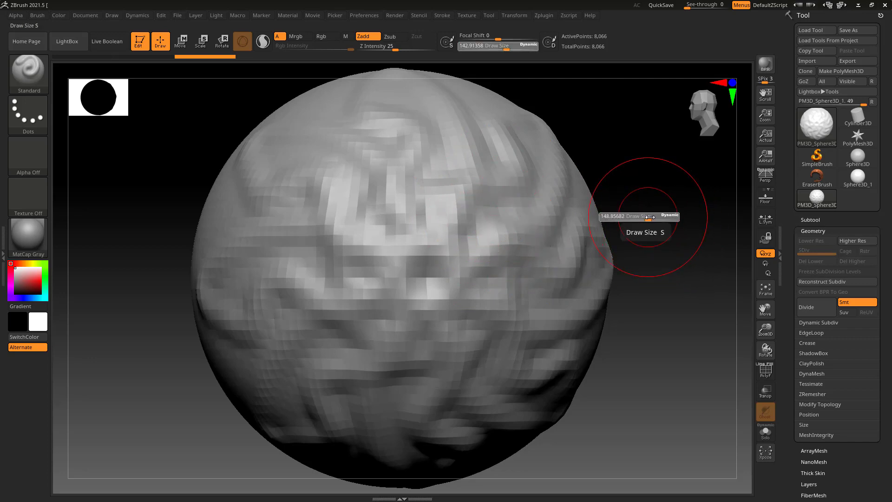
left_click_drag(646, 217, 642, 215)
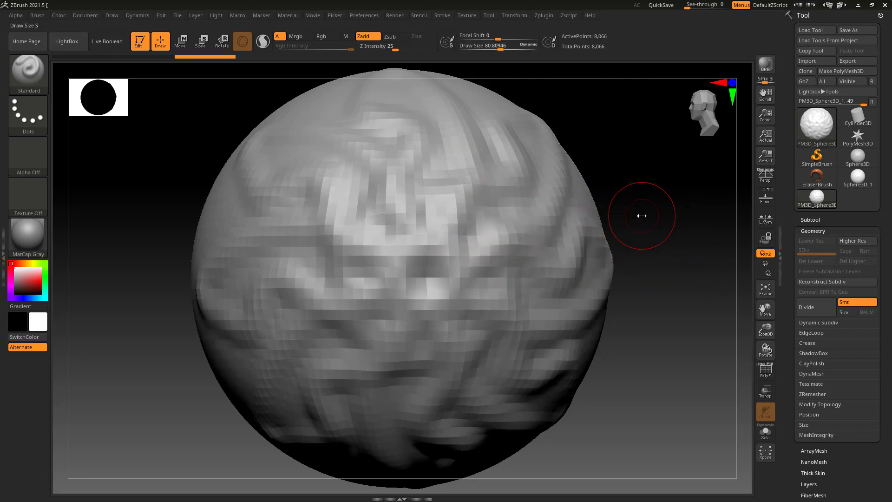
key("space")
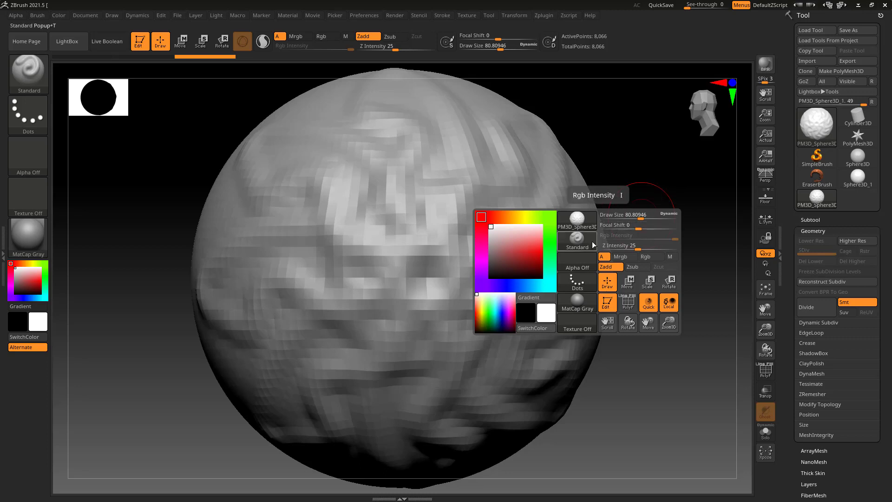
left_click_drag(635, 220, 629, 218)
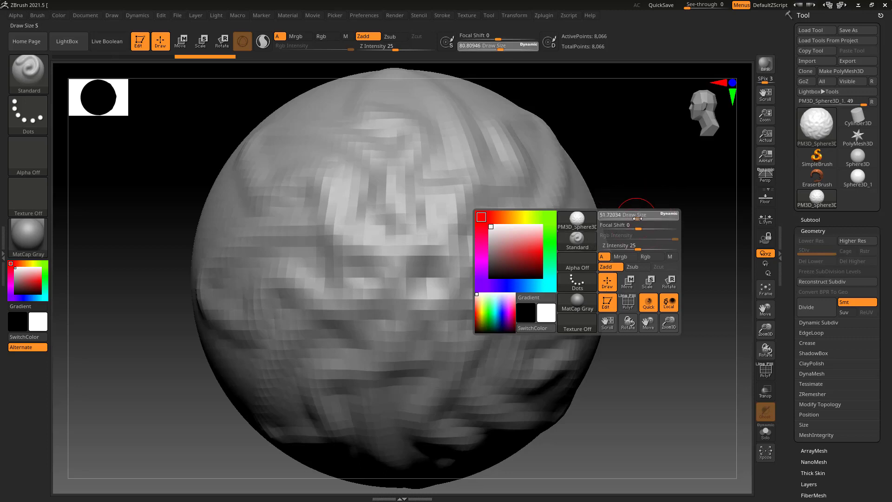
left_click(635, 219)
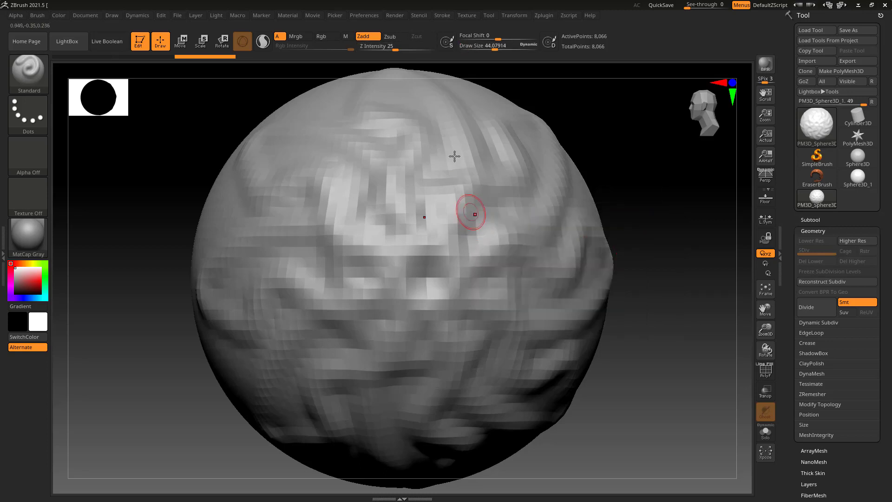
Set the Z Intensity to 36 and sculpt diagonal ridges across the upper part of the sphere's front.
left_click_drag(396, 47, 404, 49)
left_click_drag(430, 152, 411, 241)
left_click_drag(494, 234, 448, 262)
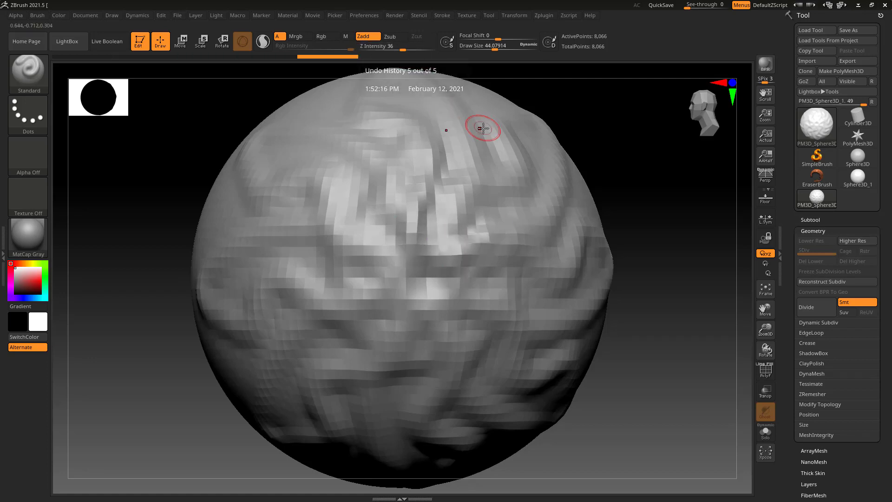
left_click_drag(478, 126, 408, 255)
left_click_drag(552, 158, 455, 242)
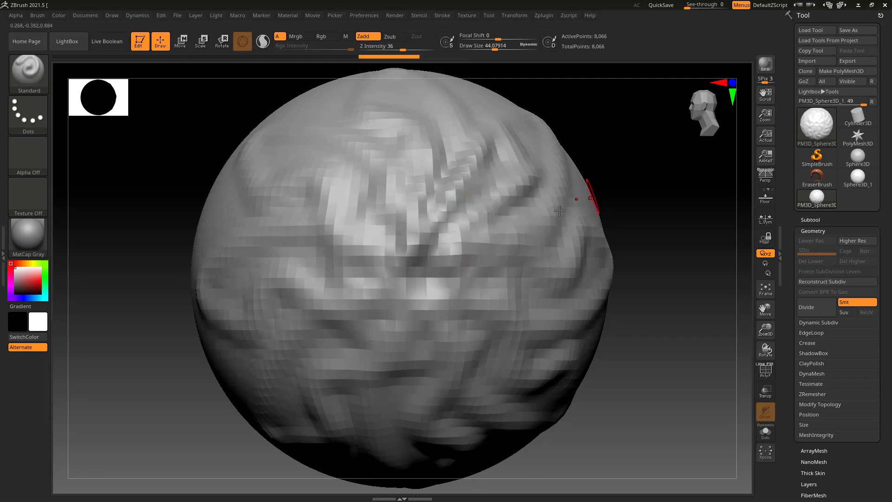
left_click_drag(597, 188, 488, 256)
Set the Smooth brush's Draw Size to about 175 and smooth the sculpted ridges on the sphere's front and side.
left_click_drag(641, 208, 633, 172, "alt")
left_click_drag(607, 220, 569, 221, "alt")
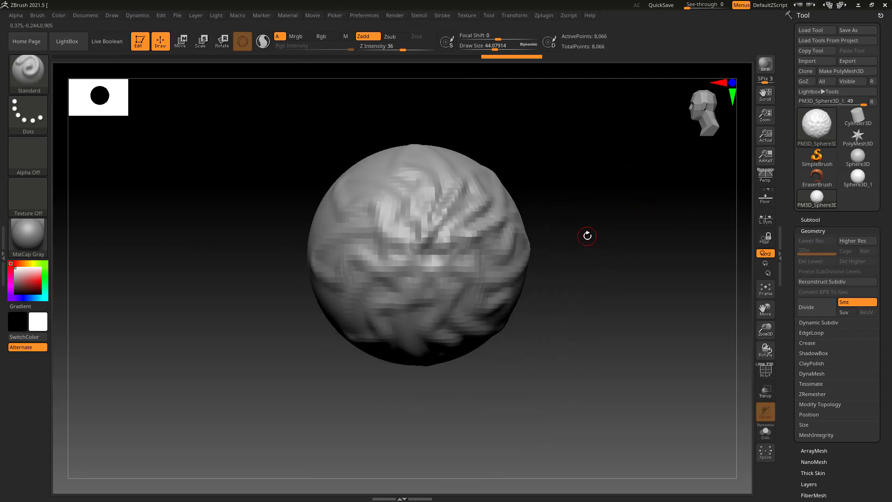
key("shift")
key("shift")
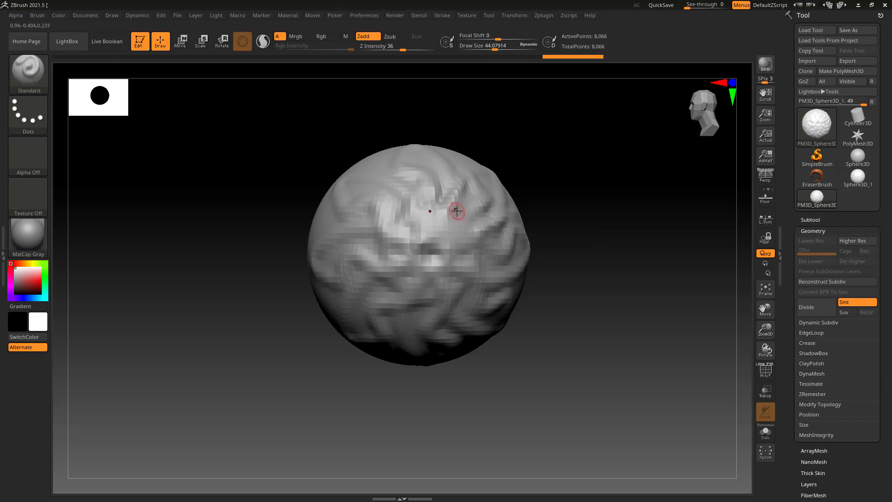
key("s")
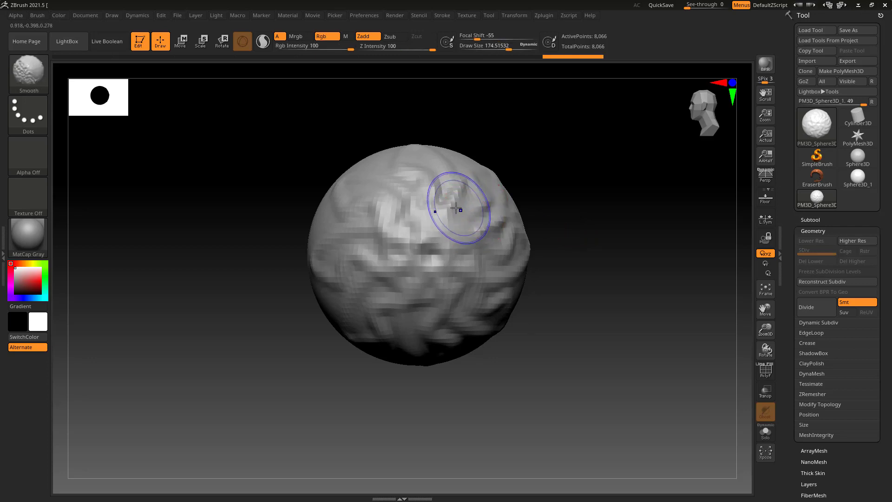
left_click_drag(458, 207, 400, 205, "shift")
mouse_move(453, 248)
left_mouse_down("shift")
mouse_move(490, 248)
mouse_move(441, 297)
mouse_move(372, 233)
mouse_move(335, 284)
mouse_move(467, 268)
left_mouse_up("shift")
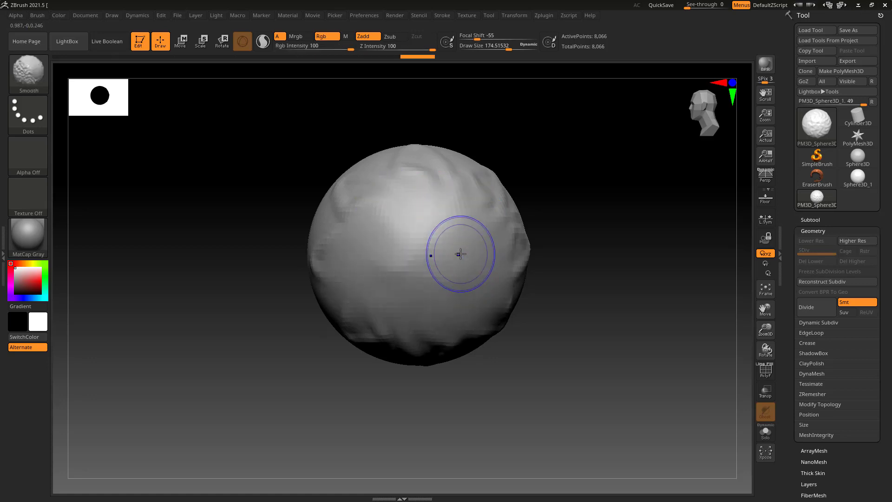
mouse_move(471, 236)
left_mouse_down("shift")
mouse_move(478, 203)
mouse_move(488, 205)
left_mouse_up("shift")
left_click_drag(583, 234, 500, 245)
mouse_move(537, 251)
left_mouse_down("shift")
mouse_move(557, 253)
mouse_move(539, 207)
mouse_move(517, 232)
mouse_move(508, 225)
left_mouse_up("shift")
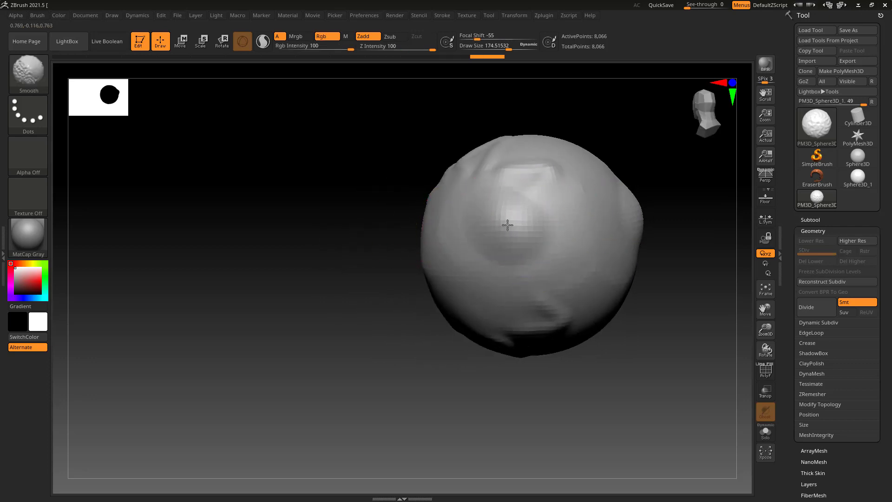
Mask a wide oblong patch on the sphere's front and sculpt a raised rim around it with the Standard brush.
left_click_drag(376, 232, 408, 238)
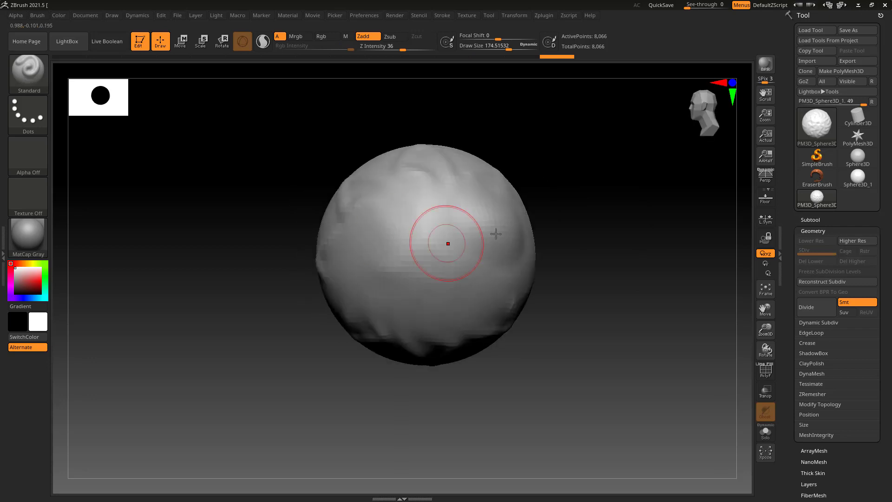
left_click_drag(494, 224, 391, 241, "ctrl")
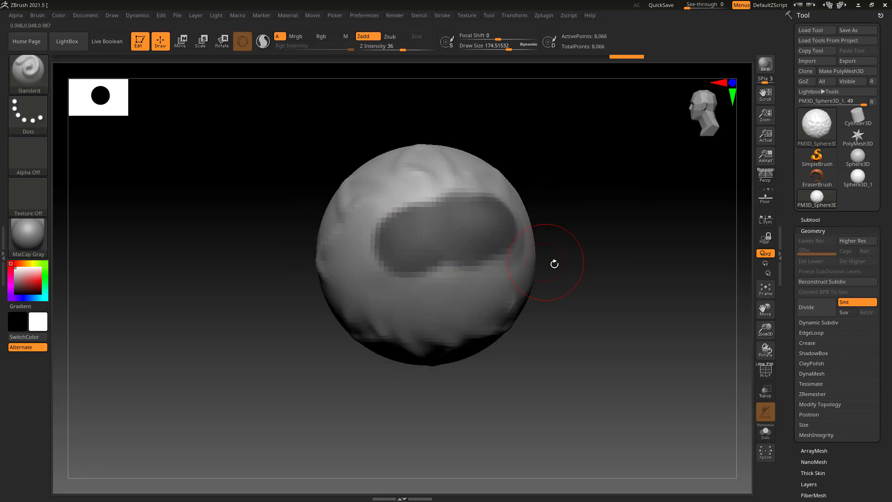
mouse_move(554, 264)
left_mouse_down()
mouse_move(575, 251)
mouse_move(575, 276)
mouse_move(409, 304)
mouse_move(370, 199)
mouse_move(515, 196)
mouse_move(511, 226)
left_mouse_up()
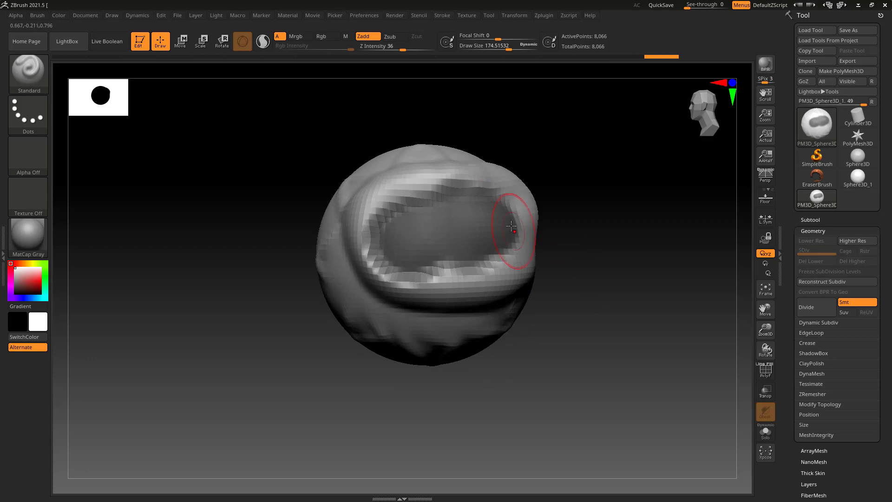
mouse_move(566, 228)
left_mouse_down()
mouse_move(564, 205)
mouse_move(563, 221)
left_mouse_up()
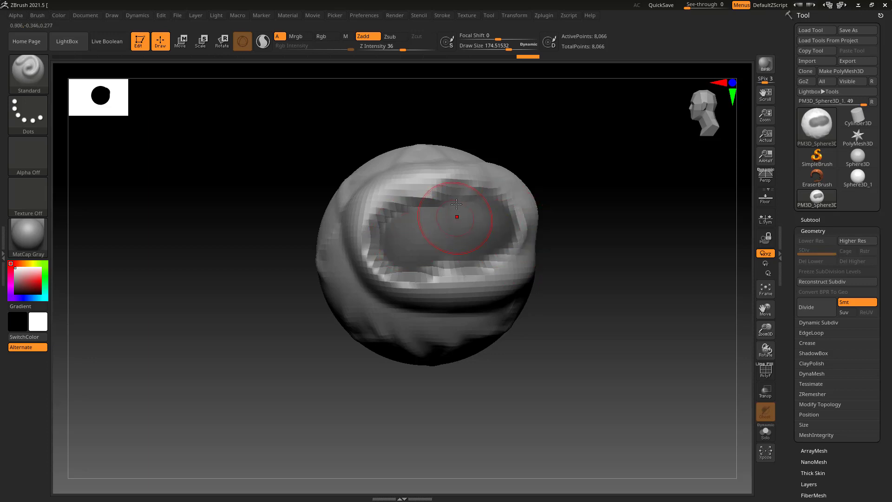
left_click_drag(530, 230, 449, 223)
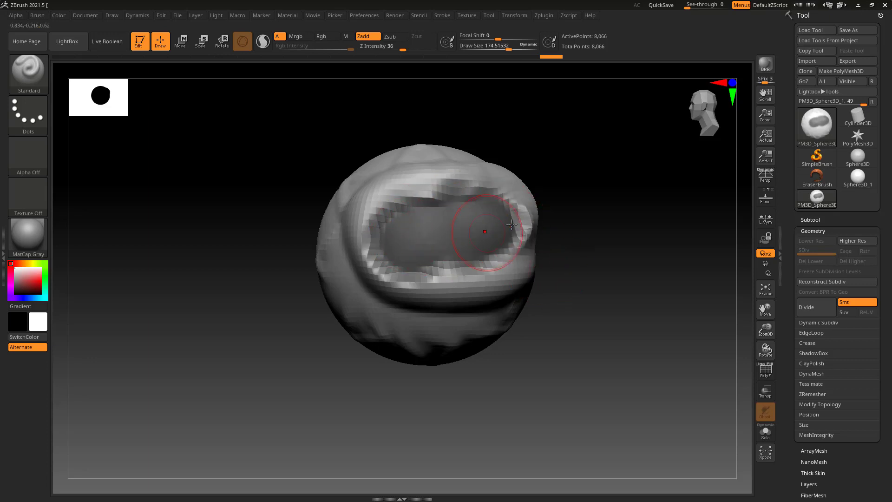
mouse_move(511, 225)
left_mouse_down()
mouse_move(419, 195)
mouse_move(400, 274)
mouse_move(497, 252)
left_mouse_up()
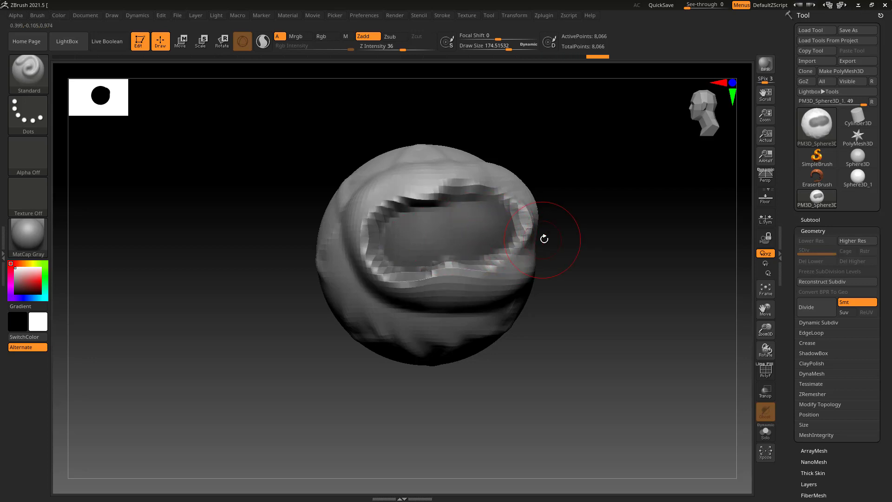
left_click_drag(544, 239, 503, 221)
left_click_drag(502, 270, 449, 287)
Clear the mask and paint a new one over only the right half of the rimmed recess.
key("ctrl")
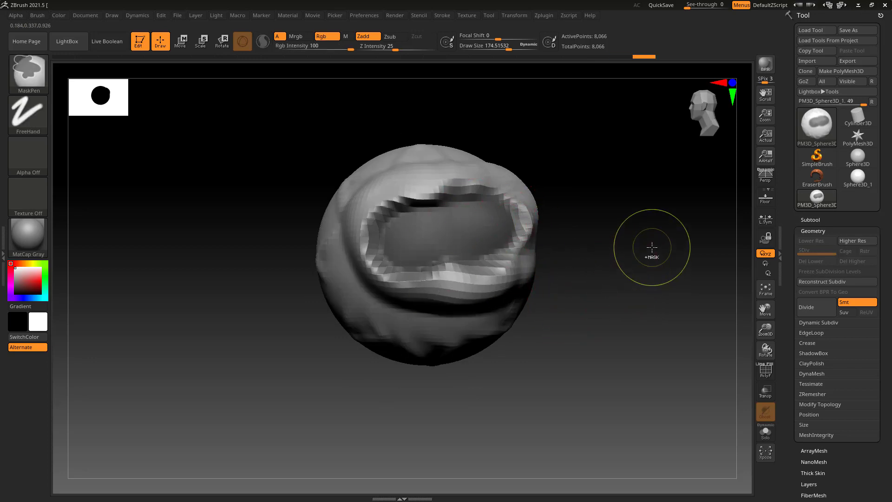
left_click_drag(652, 228, 555, 348, "ctrl")
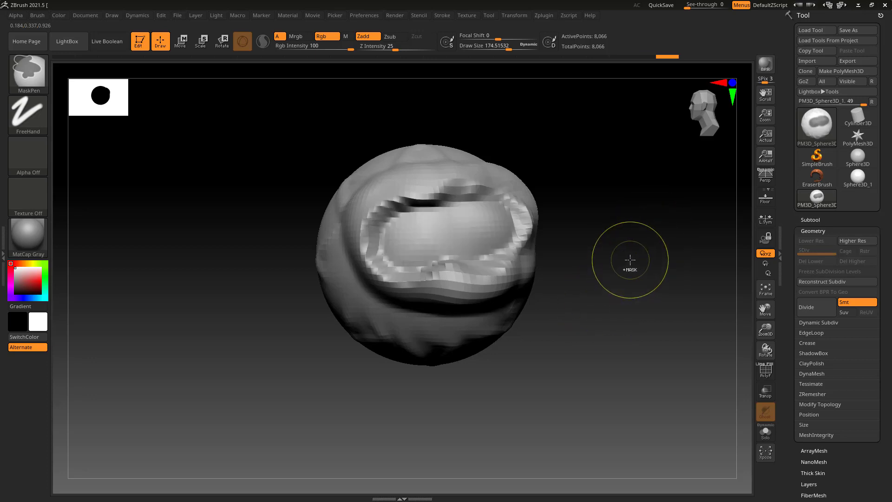
left_click_drag(511, 235, 474, 233, "ctrl")
key("ctrl")
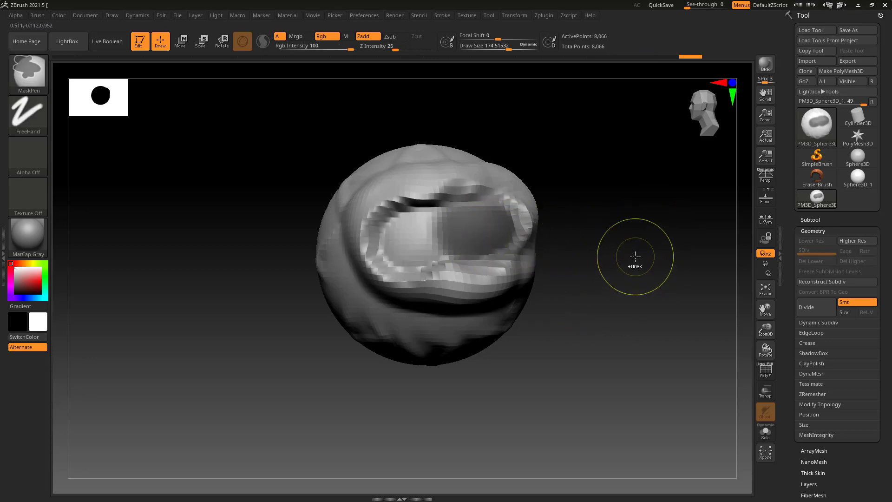
Invert the mask and build up the exposed patch in the right half of the recess.
key("ctrl")
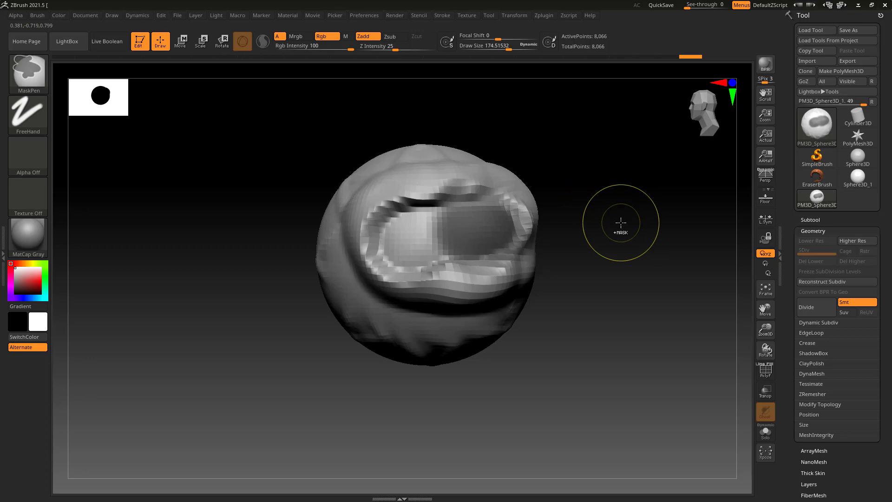
left_click(621, 223, "ctrl")
mouse_move(615, 245)
left_mouse_down()
mouse_move(618, 203)
mouse_move(613, 229)
left_mouse_up()
mouse_move(509, 229)
left_mouse_down()
mouse_move(445, 219)
mouse_move(454, 234)
mouse_move(483, 218)
mouse_move(506, 224)
mouse_move(482, 204)
left_mouse_up()
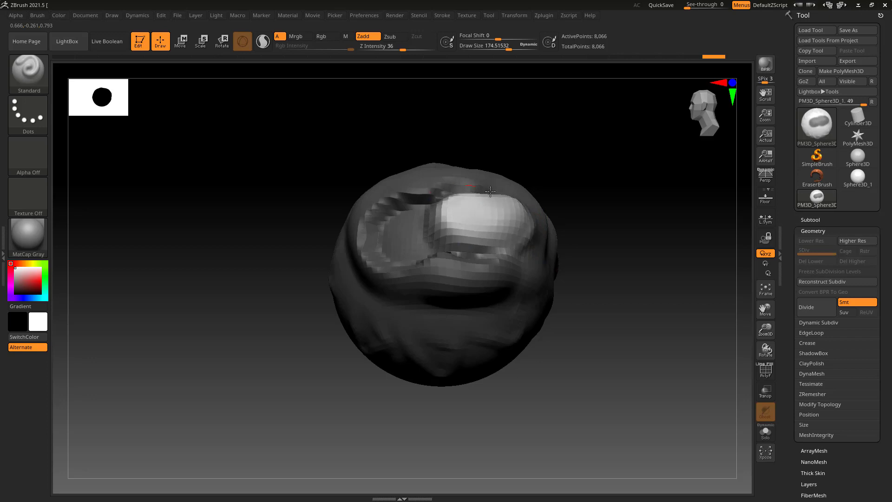
mouse_move(609, 217)
left_mouse_down()
mouse_move(618, 250)
mouse_move(604, 233)
left_mouse_up()
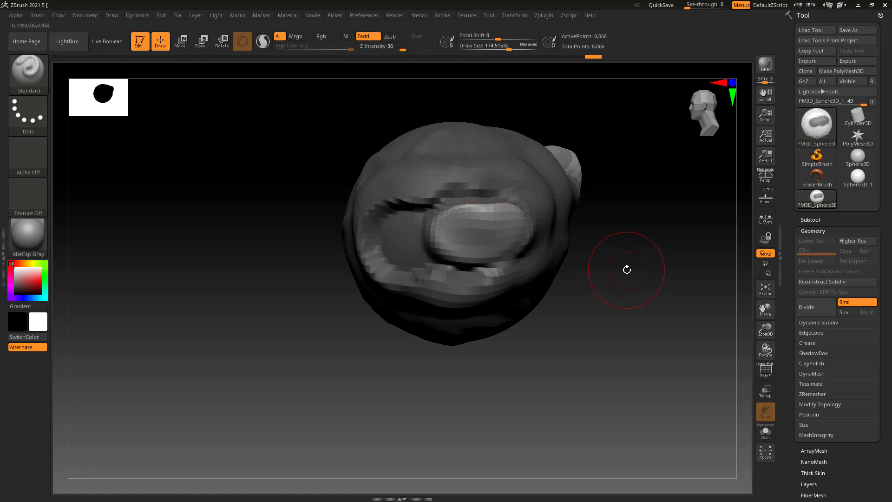
Clear the mask and smooth the recess, its rim and the raised patch on the sphere's front.
mouse_move(627, 269)
left_mouse_down()
mouse_move(613, 289)
mouse_move(615, 278)
left_mouse_up()
key("shift")
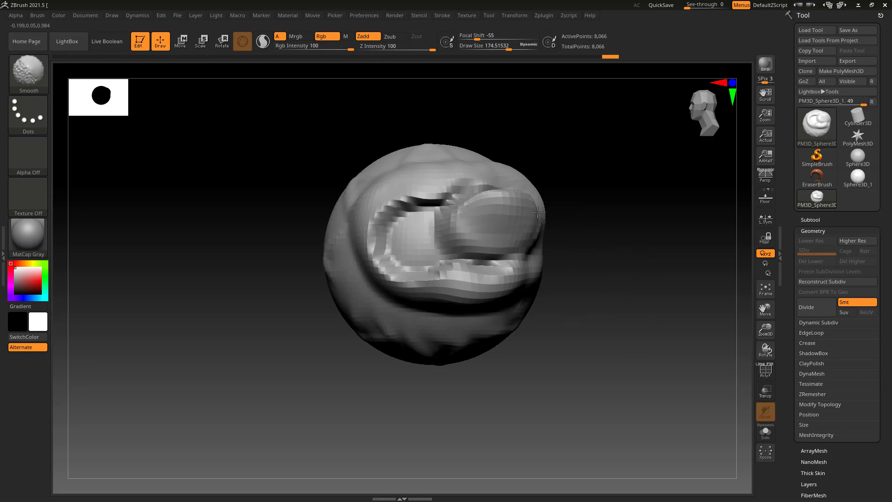
mouse_move(538, 212)
left_mouse_down("shift")
mouse_move(508, 225)
mouse_move(488, 207)
mouse_move(516, 218)
mouse_move(460, 209)
mouse_move(395, 223)
mouse_move(423, 261)
mouse_move(568, 272)
mouse_move(405, 307)
mouse_move(559, 319)
left_mouse_up("shift")
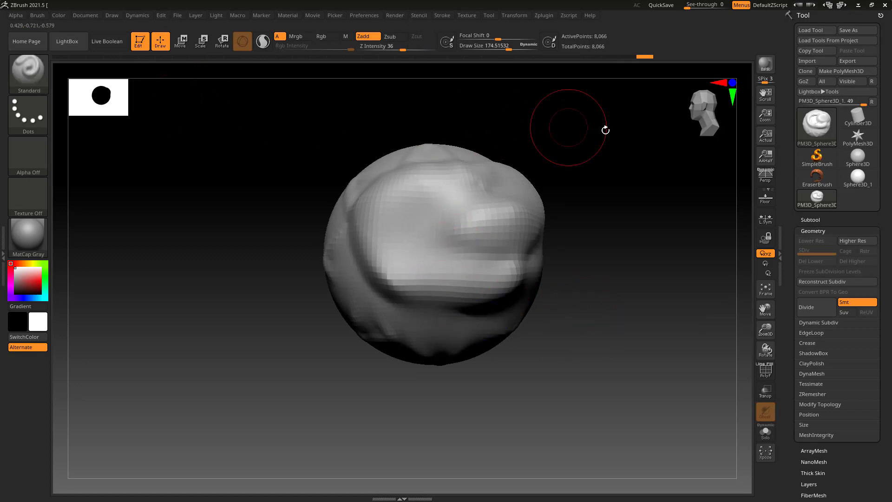
Set the Standard brush's Draw Size to about 111.
left_click_drag(509, 49, 499, 50)
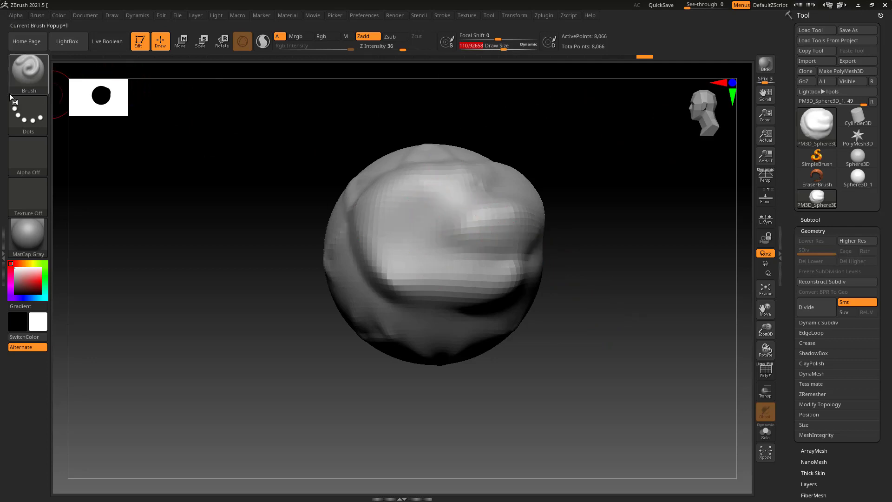
Sculpt Standard brush strokes across the sphere's front and divide the mesh up to subdivision level 3.
mouse_move(486, 238)
left_mouse_down()
mouse_move(398, 238)
mouse_move(450, 229)
mouse_move(378, 207)
mouse_move(465, 197)
mouse_move(481, 221)
mouse_move(408, 237)
mouse_move(460, 250)
left_mouse_up()
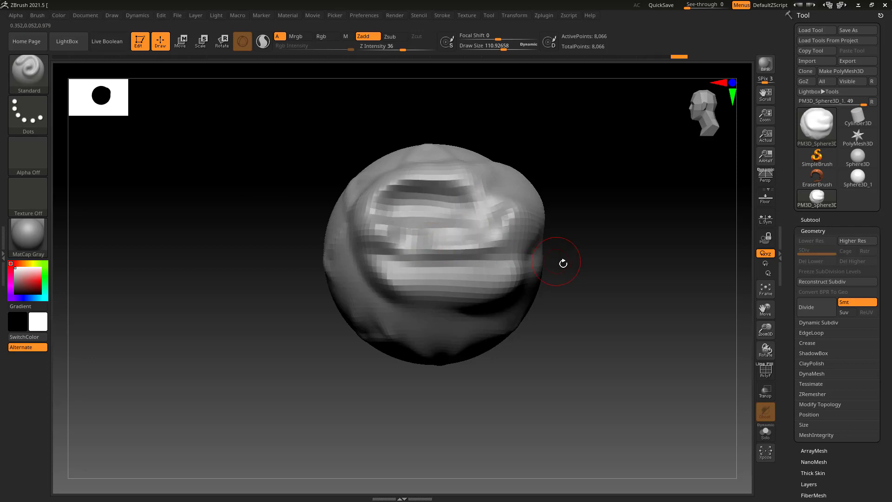
left_click(811, 230)
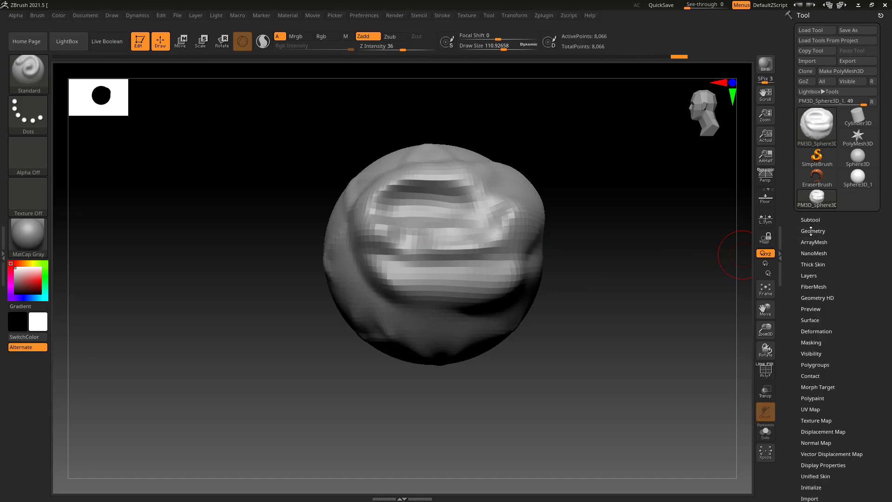
left_click(809, 232)
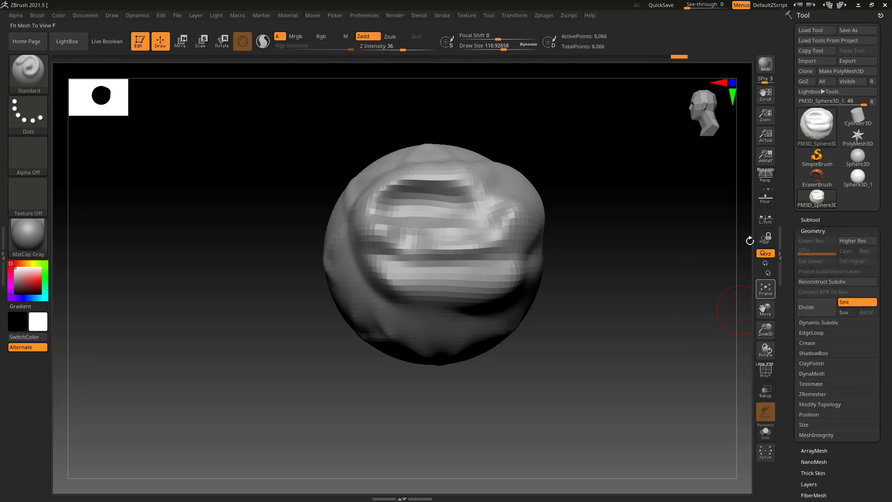
left_click(827, 308)
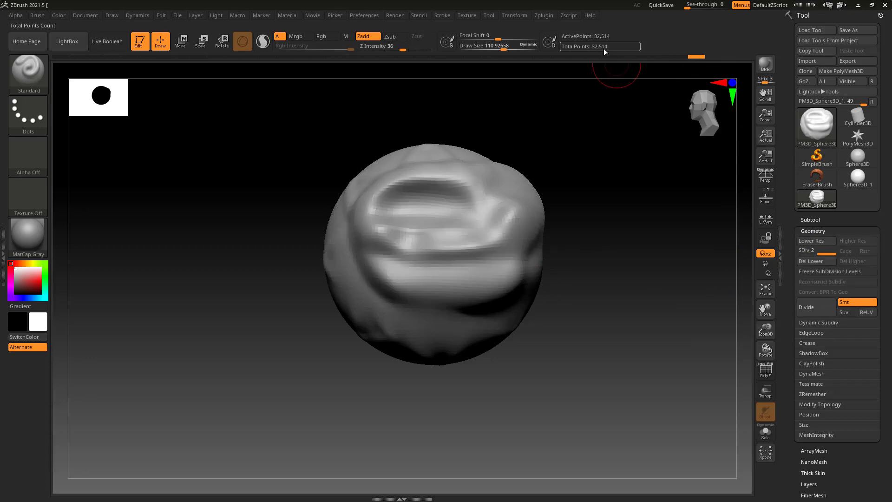
left_click(807, 300)
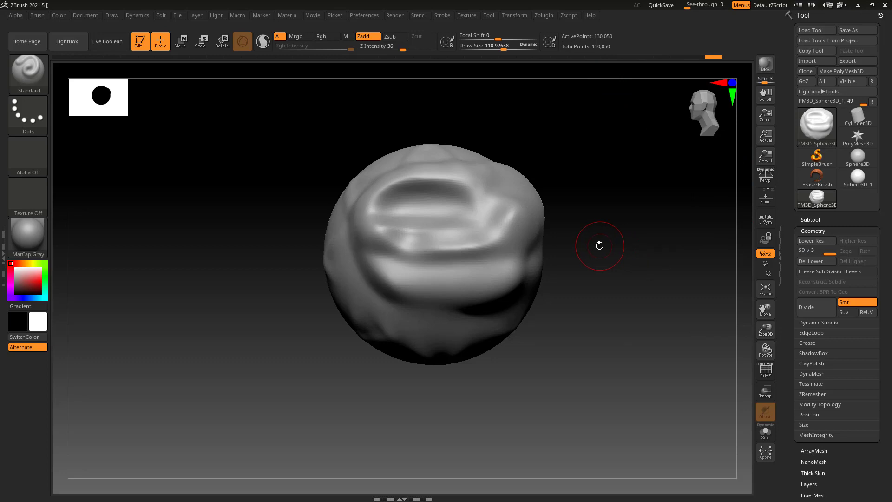
Sculpt additional Standard brush strokes on the front and side of the subdivided mesh.
left_click_drag(553, 244, 469, 247)
left_click_drag(528, 230, 446, 237)
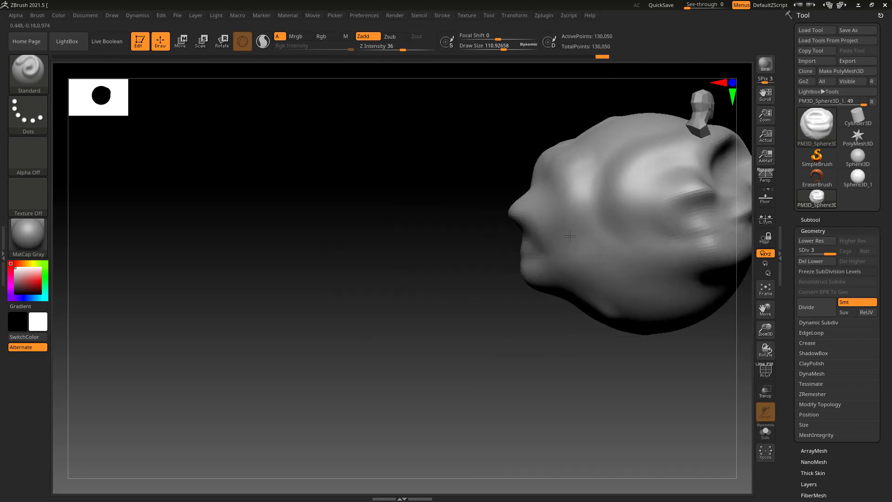
mouse_move(566, 235)
left_mouse_down()
mouse_move(614, 221)
mouse_move(585, 229)
left_mouse_up()
mouse_move(418, 244)
left_mouse_down()
mouse_move(482, 247)
mouse_move(491, 262)
left_mouse_up()
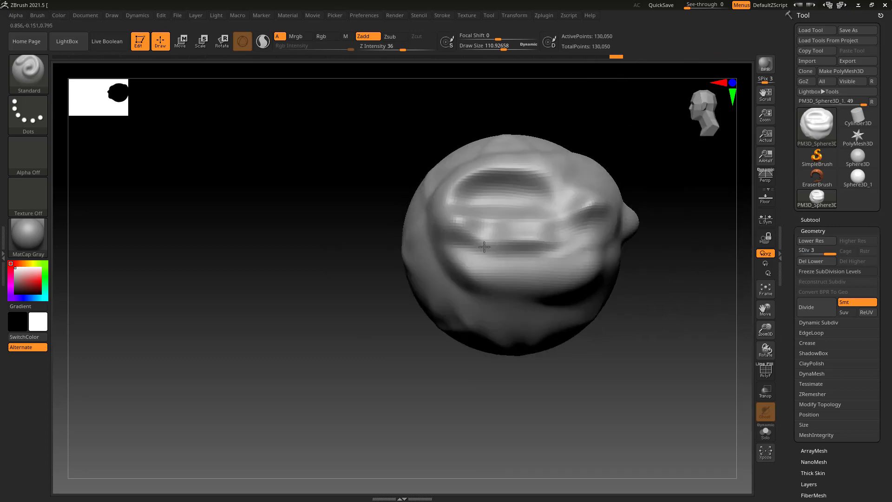
Switch to the ClayBuildup brush and lay several curved clay strips across the sphere's front.
left_click(37, 76)
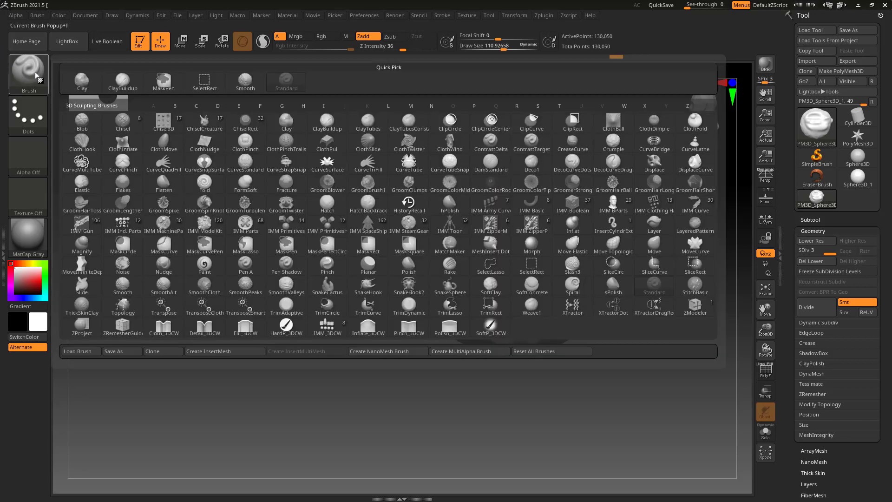
left_click(134, 86)
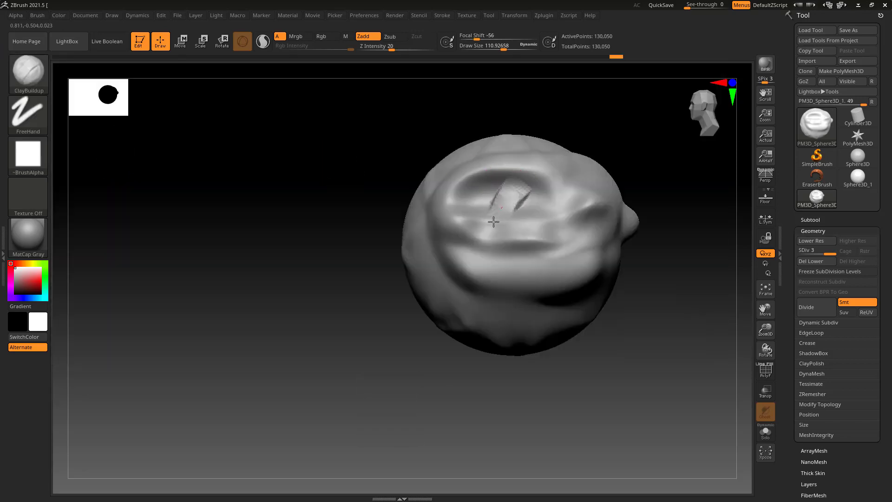
left_click_drag(494, 222, 492, 241)
mouse_move(585, 244)
left_mouse_down()
mouse_move(575, 260)
mouse_move(526, 281)
mouse_move(492, 275)
left_mouse_up()
left_click_drag(552, 321, 478, 306)
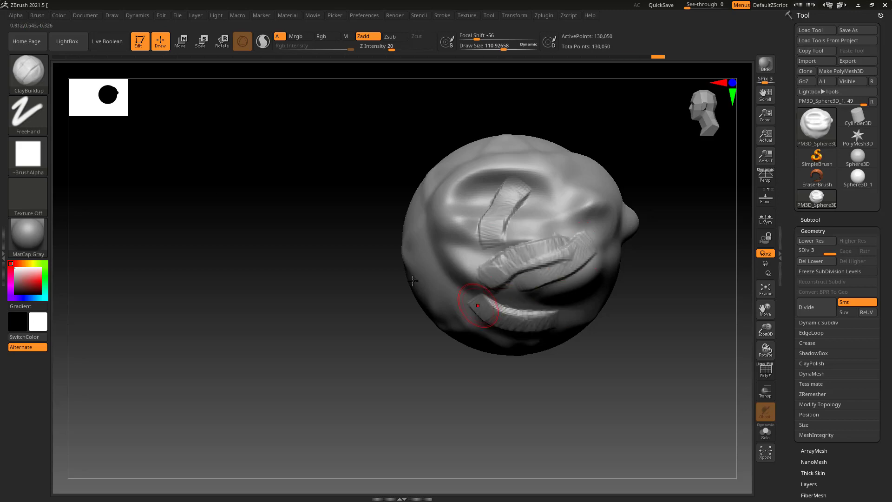
Switch to the DamStandard brush and carve creases across the front and lower side of the sphere.
left_click(41, 81)
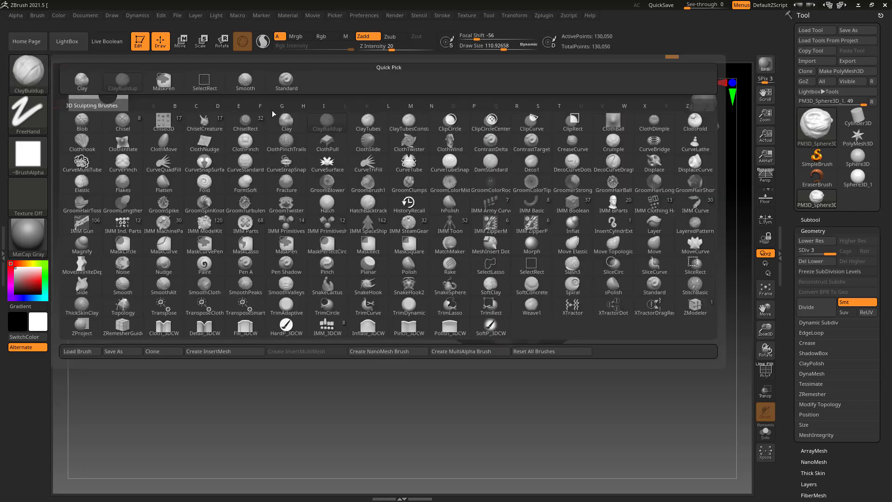
left_click(218, 106)
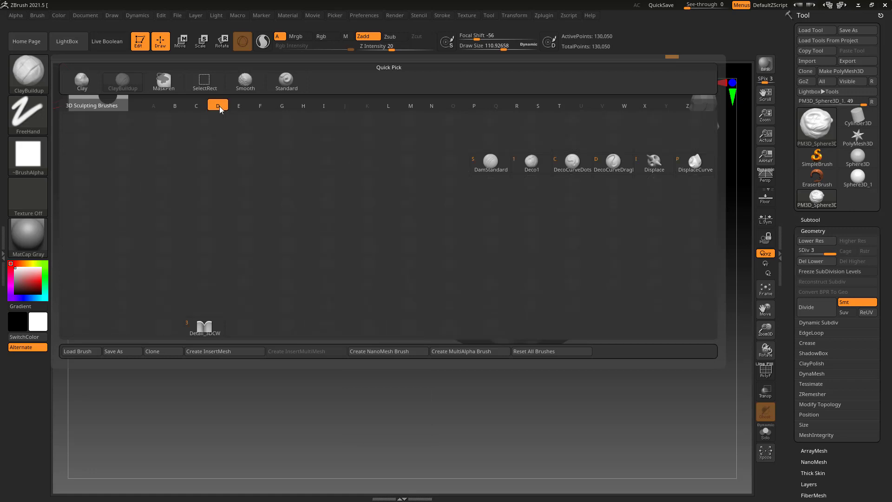
left_click(487, 171)
mouse_move(586, 247)
left_mouse_down()
mouse_move(532, 266)
mouse_move(480, 257)
left_mouse_up()
mouse_move(613, 205)
left_mouse_down()
mouse_move(541, 196)
mouse_move(472, 209)
mouse_move(457, 226)
mouse_move(419, 214)
left_mouse_up()
left_click_drag(438, 286, 477, 302)
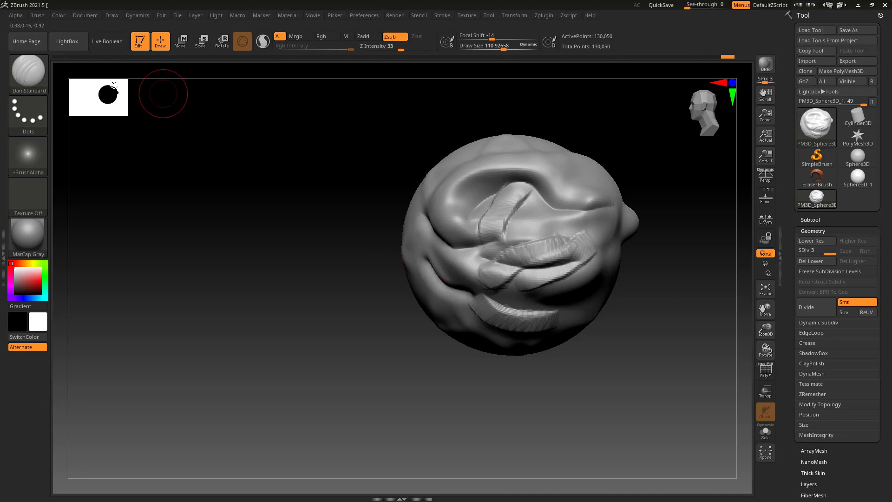
Switch to the Move brush, adjust its size, and pull the sphere's front and outer edges into new shapes.
left_click(40, 69)
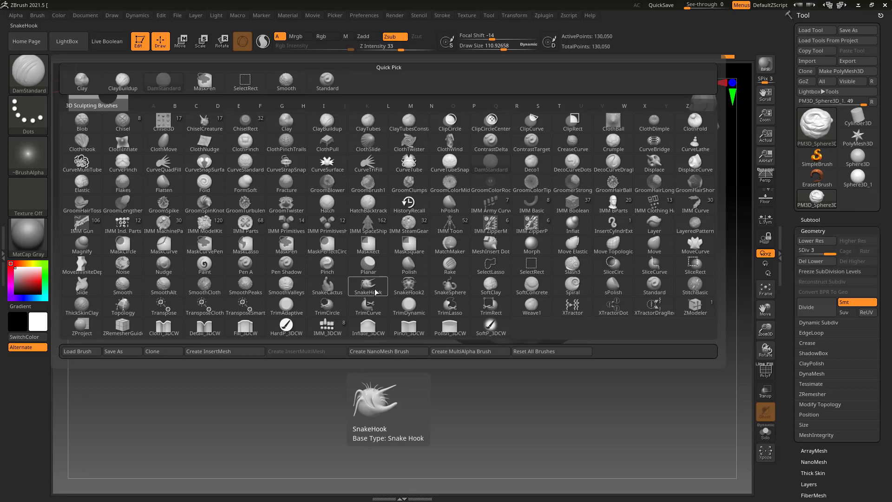
left_click(655, 244)
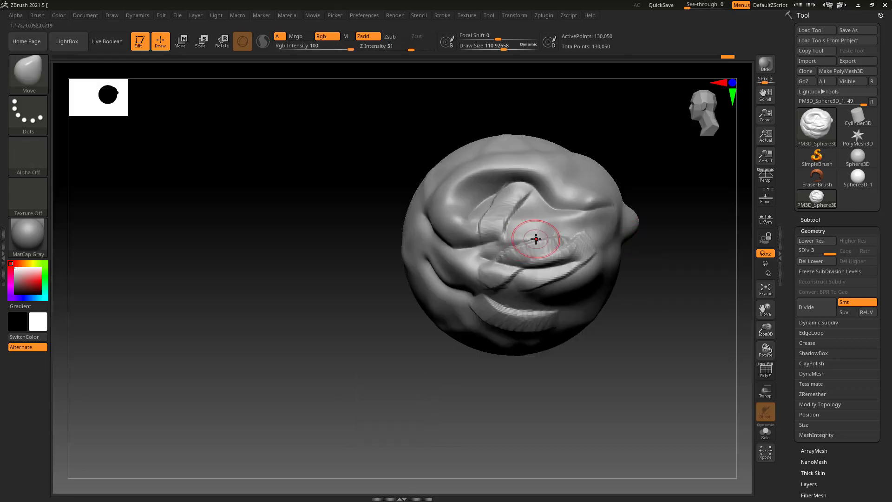
key("s")
left_click_drag(500, 244, 515, 243)
mouse_move(611, 206)
left_mouse_down()
mouse_move(646, 187)
mouse_move(603, 163)
left_mouse_up()
left_click_drag(620, 252, 629, 269)
mouse_move(411, 277)
left_mouse_down()
mouse_move(425, 275)
mouse_move(387, 286)
mouse_move(502, 244)
left_mouse_up()
left_click_drag(397, 275, 398, 319)
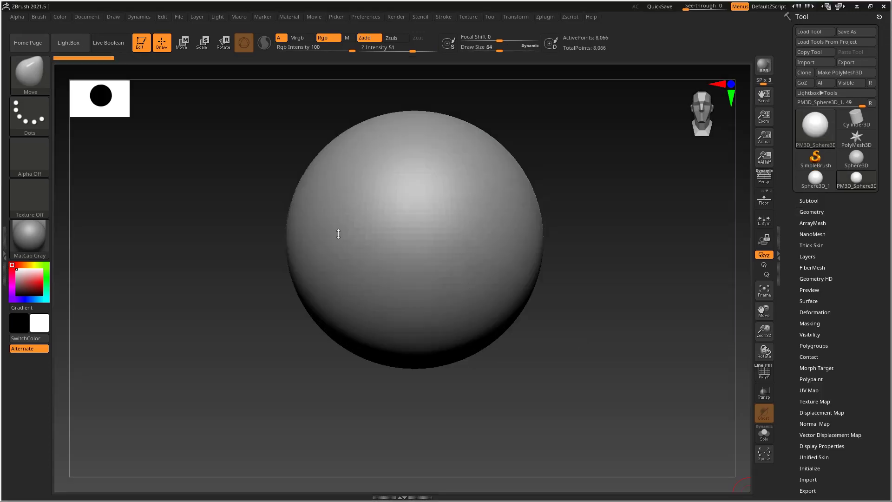
Choose the Move Topological brush and duplicate the clean sphere along the X axis within its existing subtool.
left_click(38, 76)
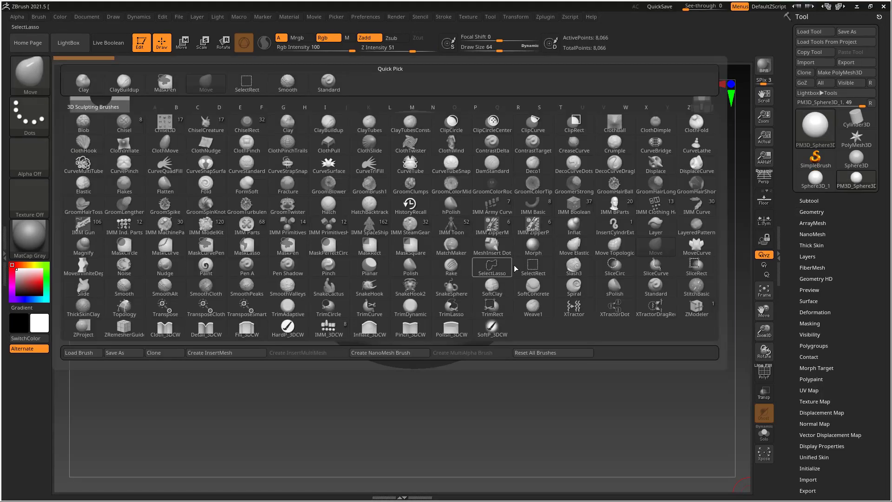
left_click(609, 251)
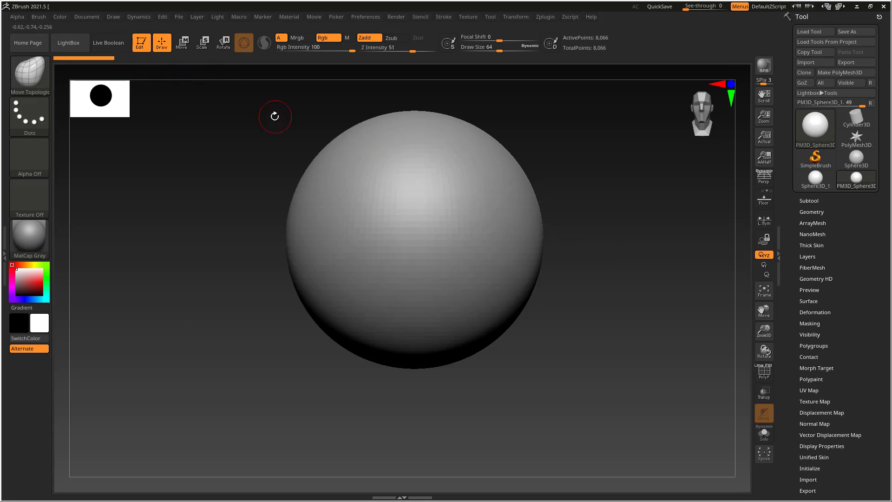
left_click(182, 44)
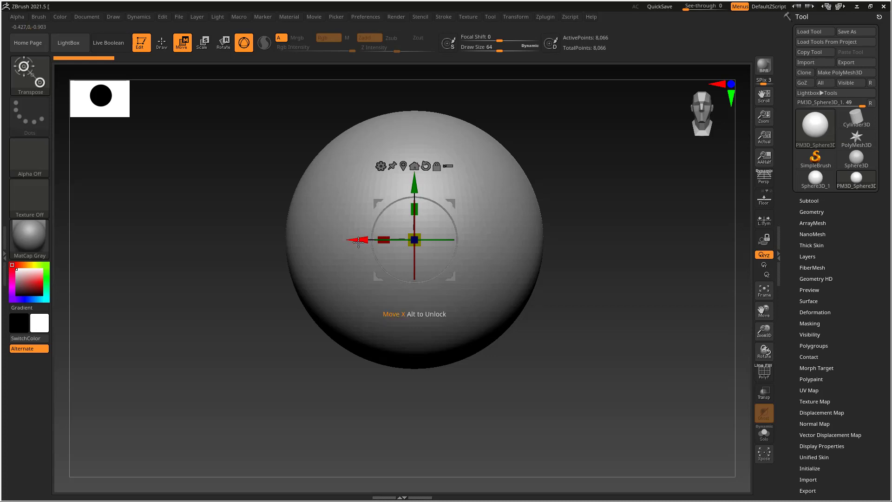
left_click_drag(362, 241, 441, 249, "ctrl")
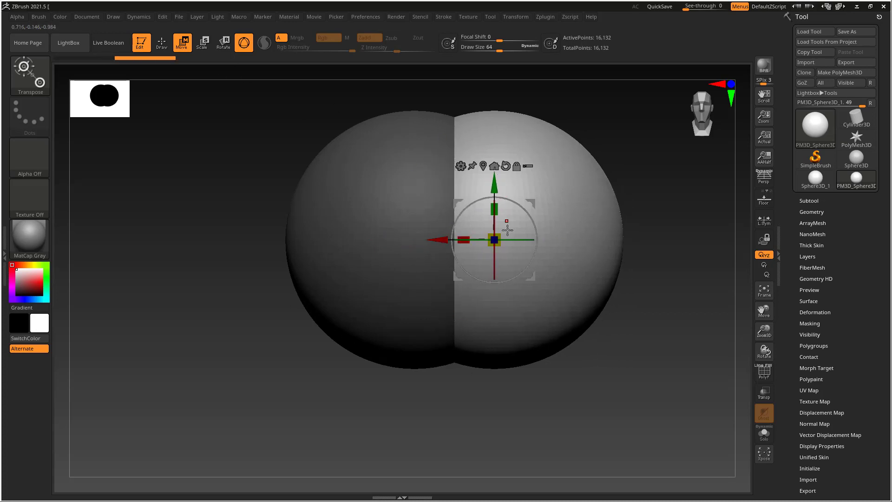
left_click(807, 199)
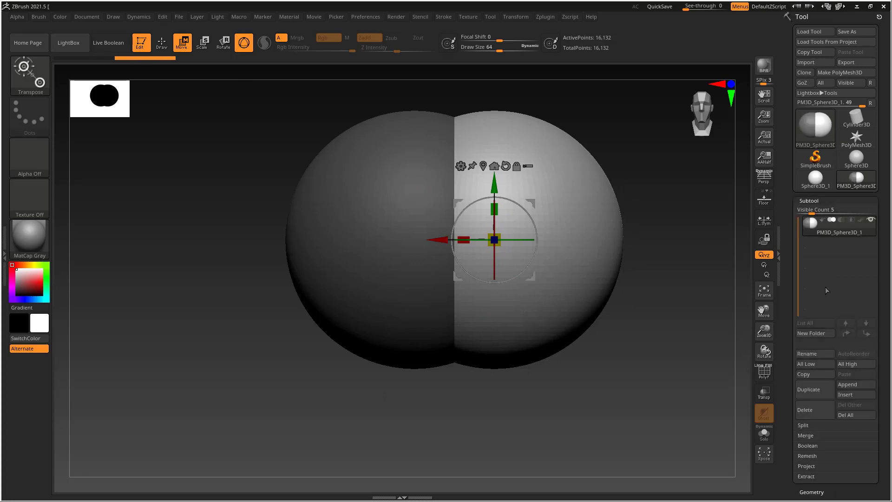
mouse_move(813, 227)
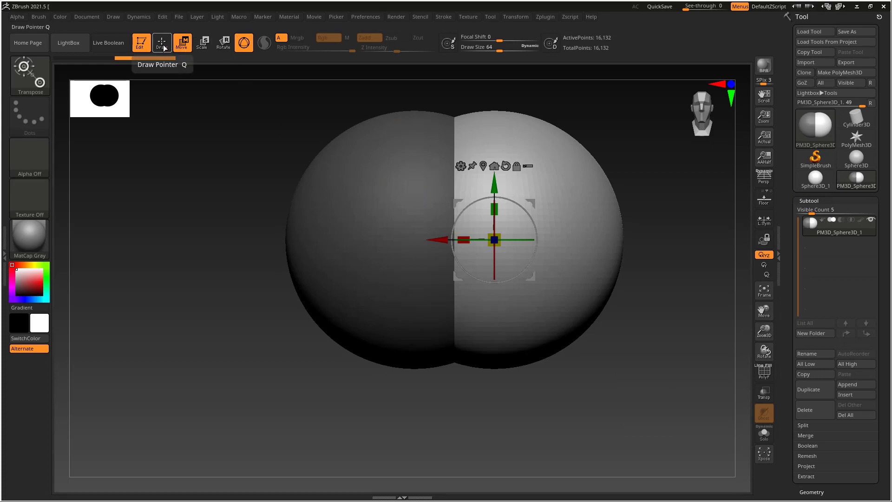
Return to drawing mode to clear the mask from the original sphere, and set the Draw Size to about 236.
left_click(163, 44)
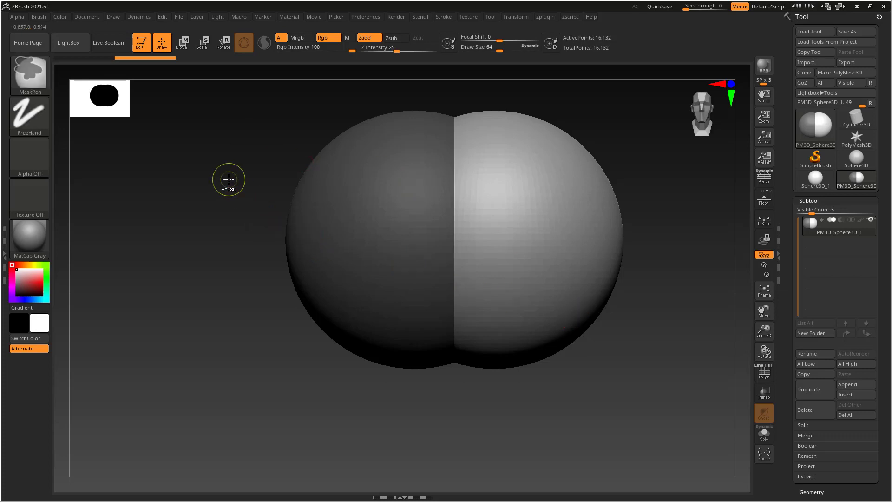
left_click_drag(229, 180, 181, 249, "ctrl")
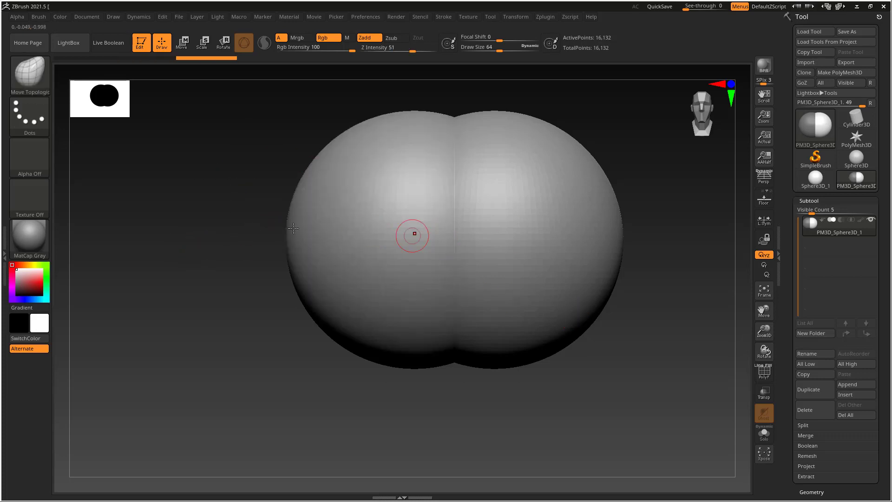
mouse_move(158, 167)
left_mouse_down()
mouse_move(175, 173)
mouse_move(149, 178)
mouse_move(179, 182)
left_mouse_up()
key("s")
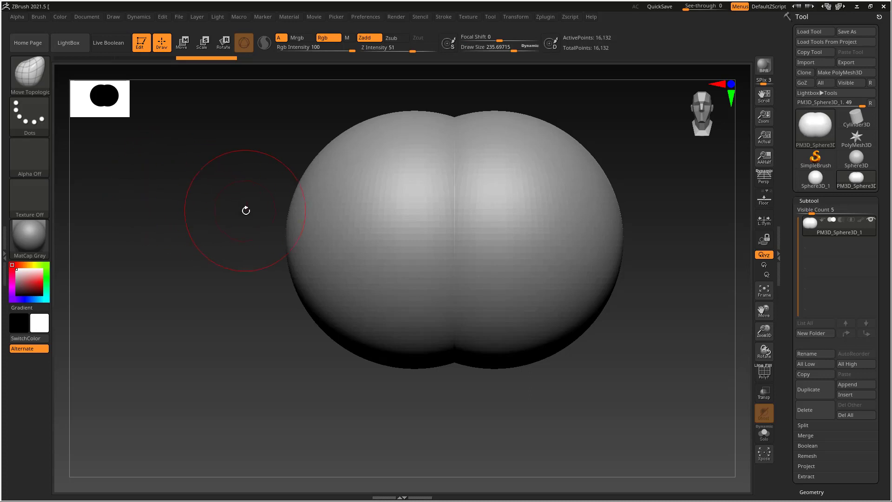
Show the polyframe and shift the surface on both sides of the seam with the Move Topological brush.
left_click(764, 374)
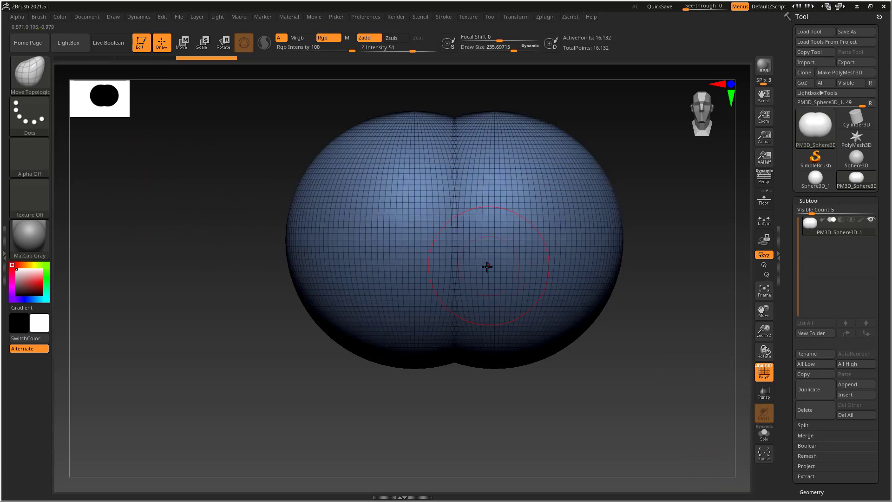
mouse_move(465, 267)
left_mouse_down()
mouse_move(485, 271)
mouse_move(414, 258)
left_mouse_up()
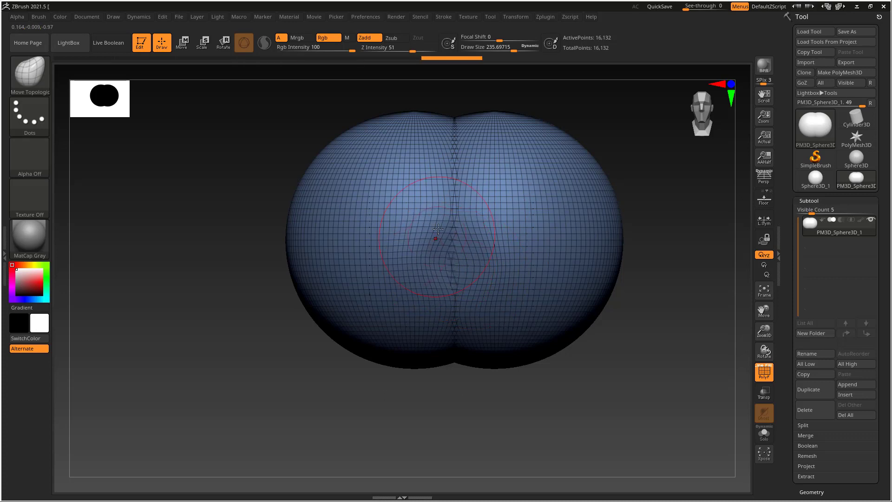
mouse_move(436, 227)
left_mouse_down()
mouse_move(411, 218)
mouse_move(478, 220)
mouse_move(474, 200)
mouse_move(432, 198)
left_mouse_up()
mouse_move(447, 296)
left_mouse_down()
mouse_move(426, 293)
mouse_move(476, 300)
left_mouse_up()
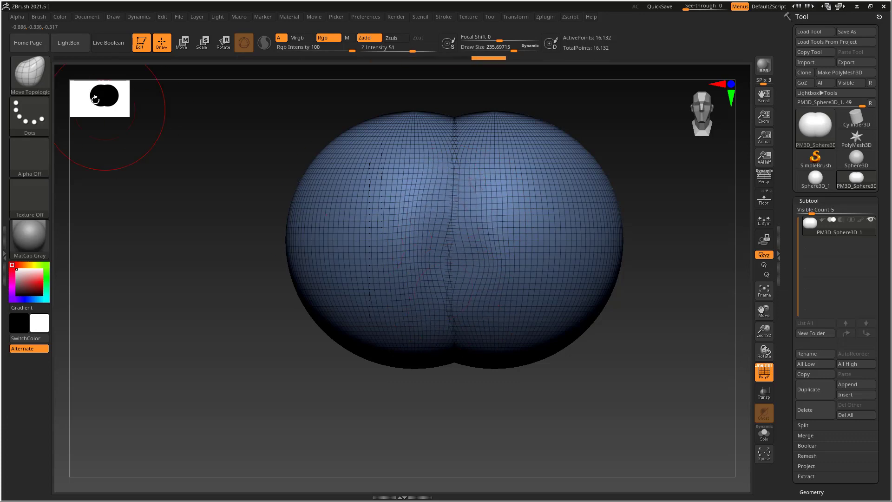
Switch to the Move brush and push the wireframed surface upward at the seam between the two spheres.
left_click(42, 83)
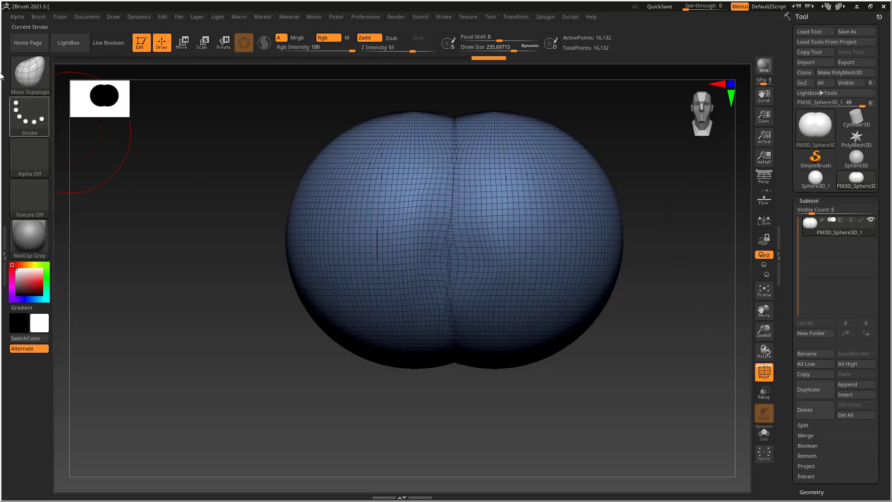
left_click(30, 74)
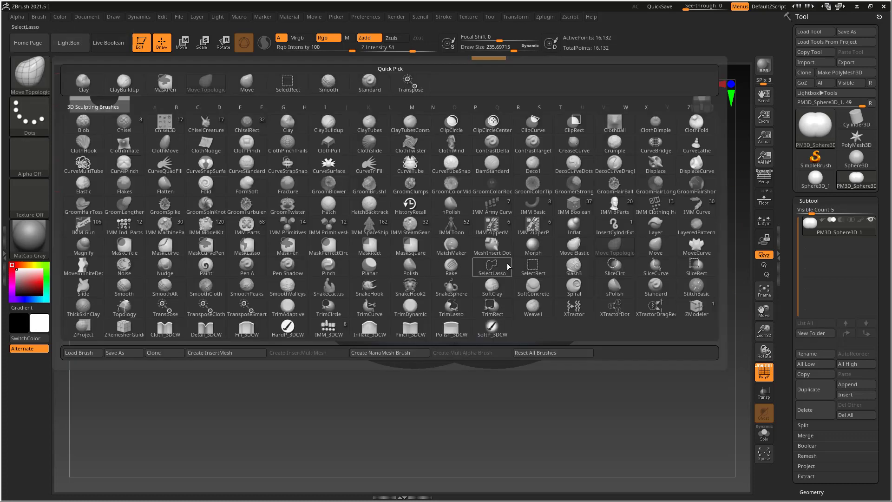
left_click(657, 250)
left_click_drag(458, 232, 452, 200)
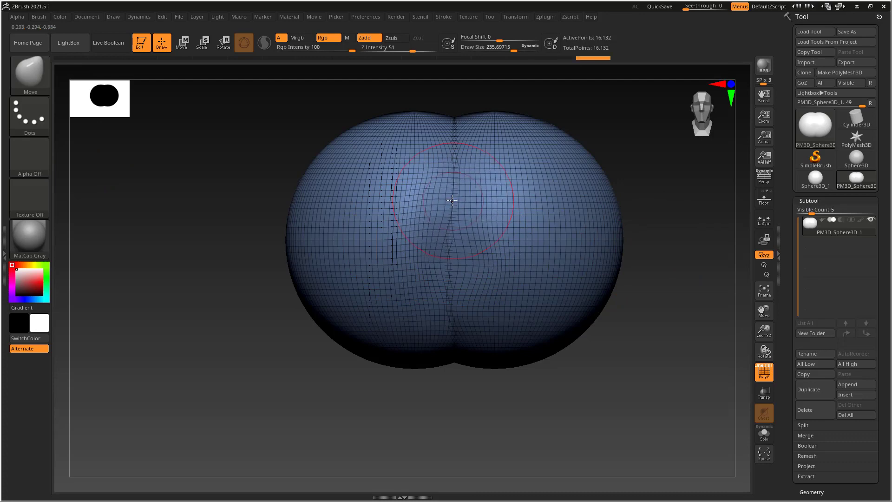
Hide the polyframe and nudge the surface near the seam with the Move Topological brush.
left_click(764, 372)
left_click(42, 86)
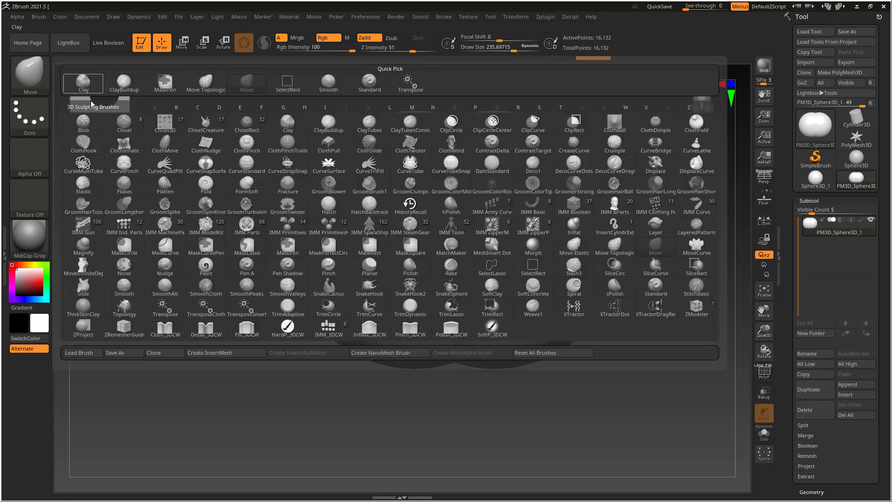
left_click(611, 243)
mouse_move(460, 246)
left_mouse_down()
mouse_move(493, 248)
mouse_move(454, 242)
left_mouse_up()
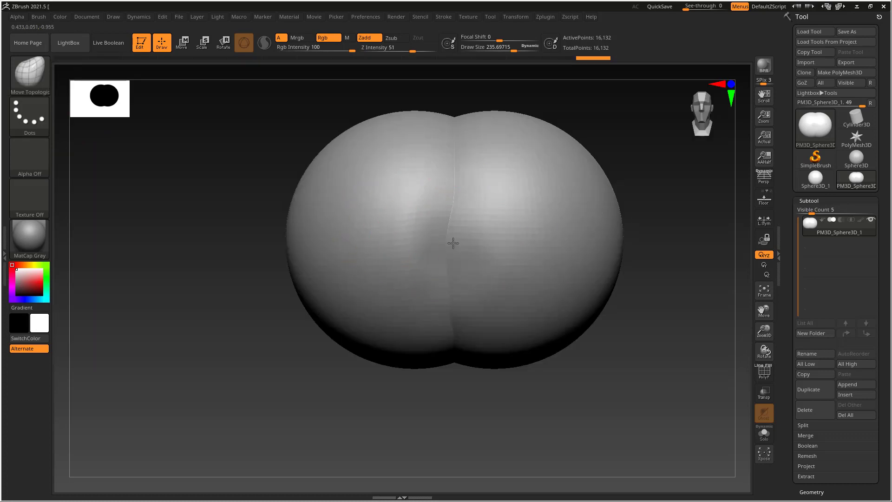
Switch to the Move Elastic brush and pull the surface around the seam between the two spheres.
left_click(30, 73)
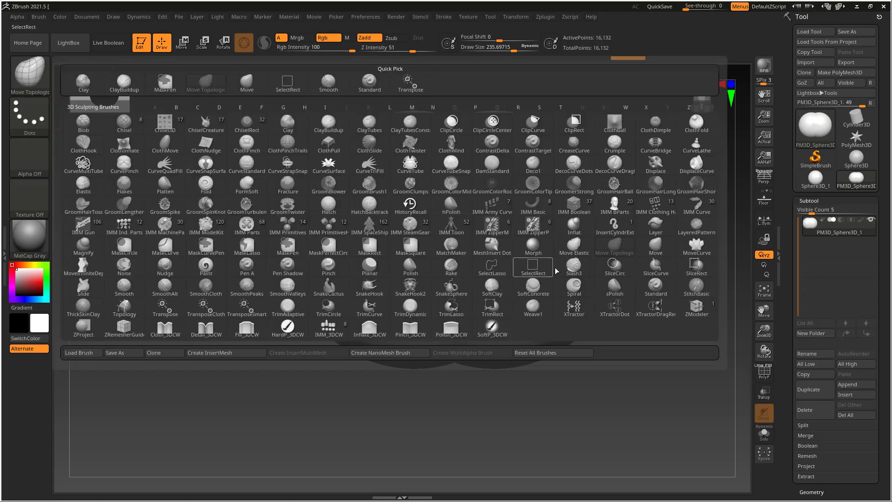
left_click(575, 246)
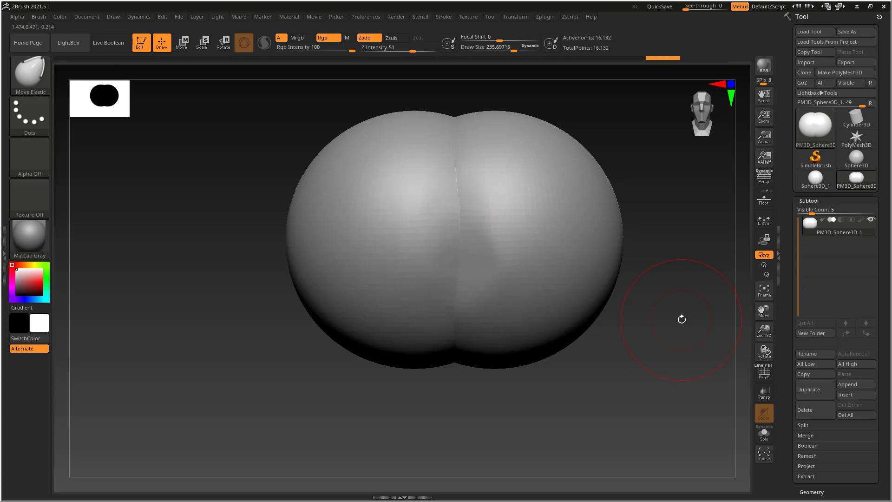
mouse_move(681, 319)
left_mouse_down()
mouse_move(648, 328)
mouse_move(686, 335)
mouse_move(667, 325)
mouse_move(695, 325)
mouse_move(633, 329)
mouse_move(690, 333)
mouse_move(667, 369)
mouse_move(675, 379)
mouse_move(679, 329)
mouse_move(651, 331)
left_mouse_up()
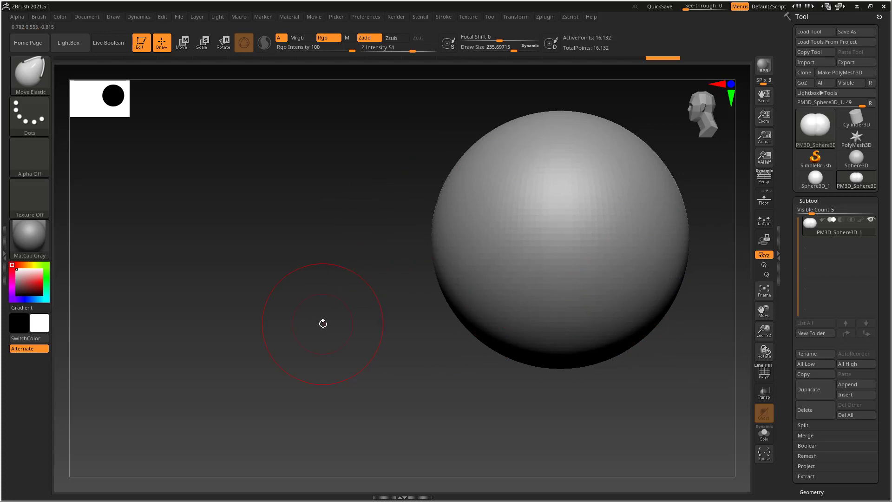
left_click_drag(308, 298, 381, 313)
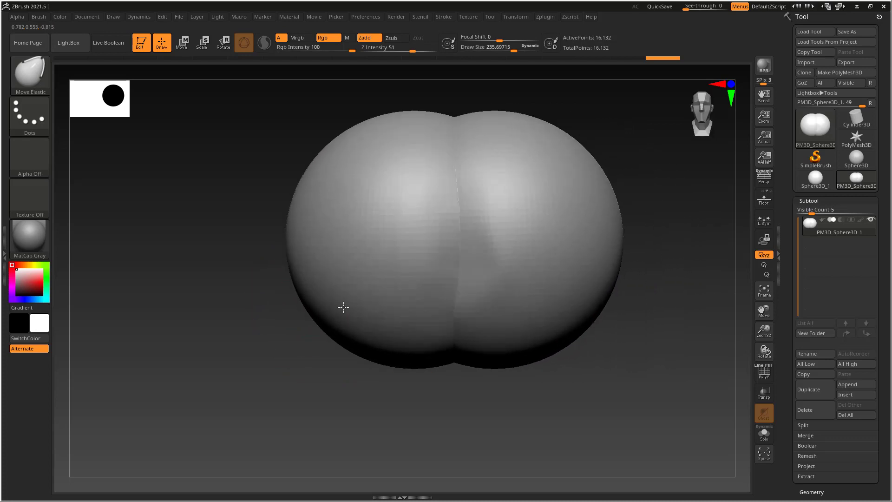
left_click_drag(658, 323, 655, 374)
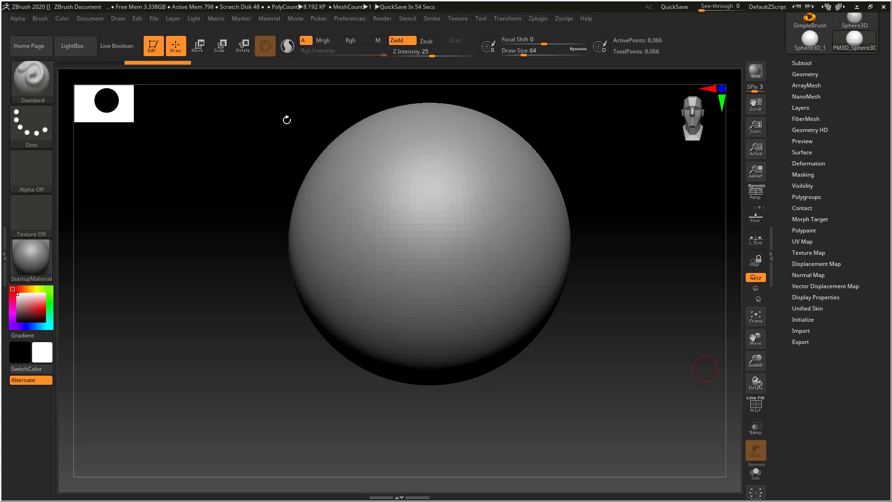
Activate the Move gizmo and shift the sphere along the gizmo's X, Y and Z axes.
left_click(199, 45)
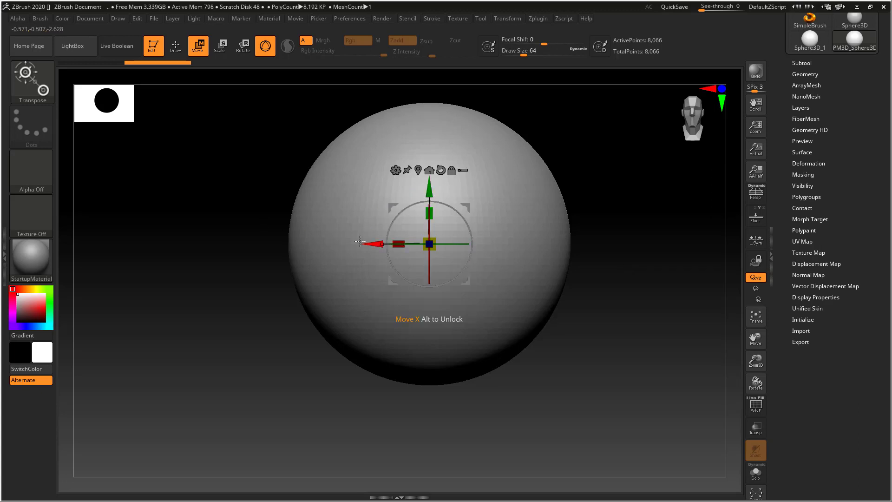
left_click(178, 53)
left_click(197, 51)
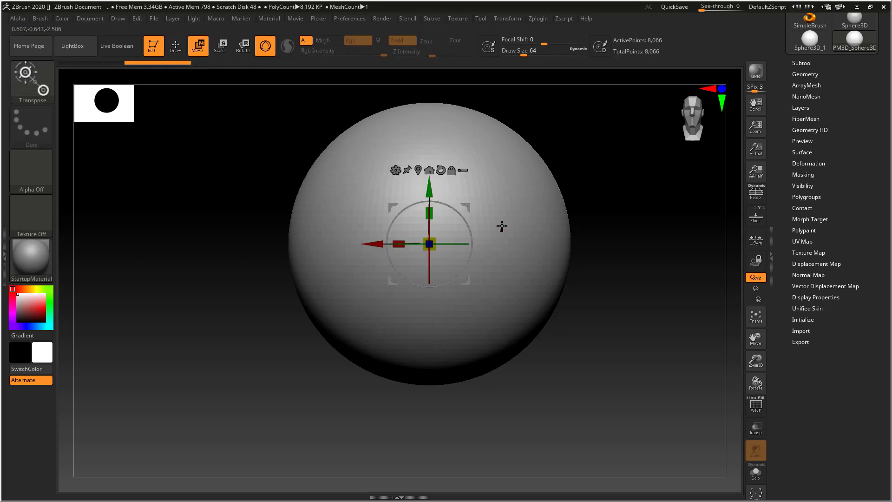
left_click_drag(429, 189, 432, 214)
left_click_drag(363, 257, 338, 257)
left_click_drag(158, 259, 193, 292)
left_click_drag(371, 272, 358, 277)
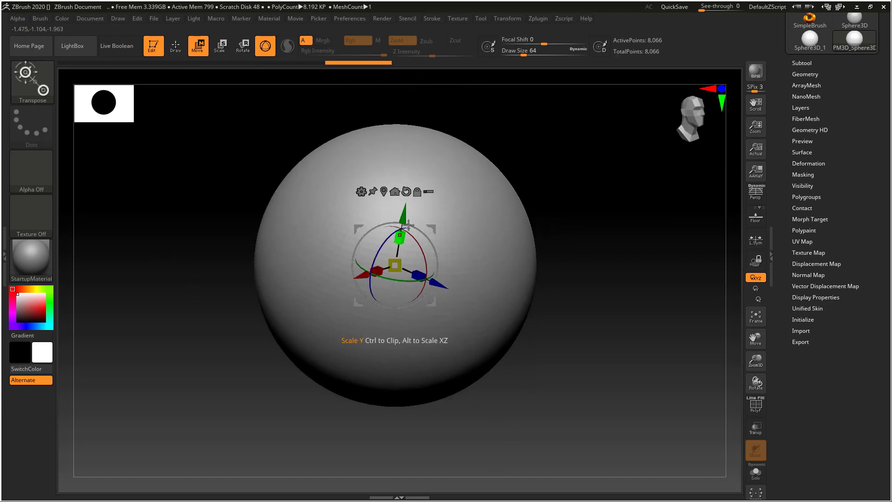
left_click_drag(404, 212, 413, 161)
left_click_drag(448, 236, 482, 251)
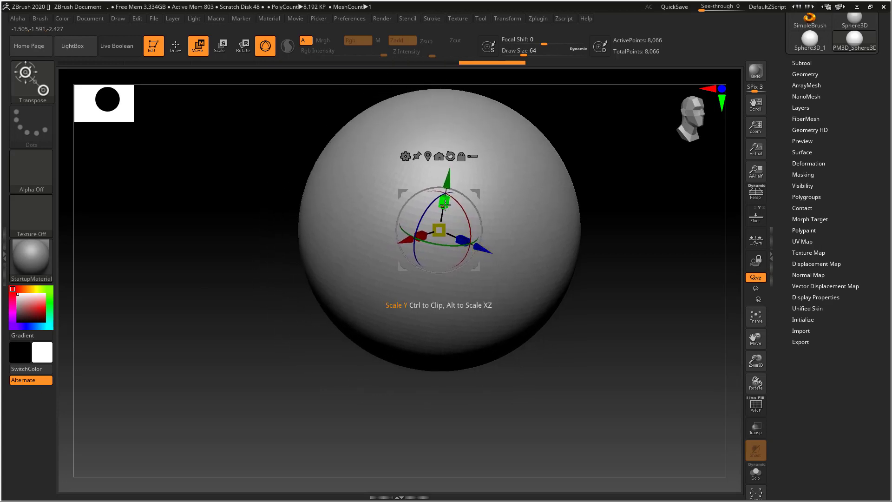
Try stretching the sphere separately along the Y, X and Z axes with the gizmo's scale handles.
left_click_drag(445, 204, 462, 136)
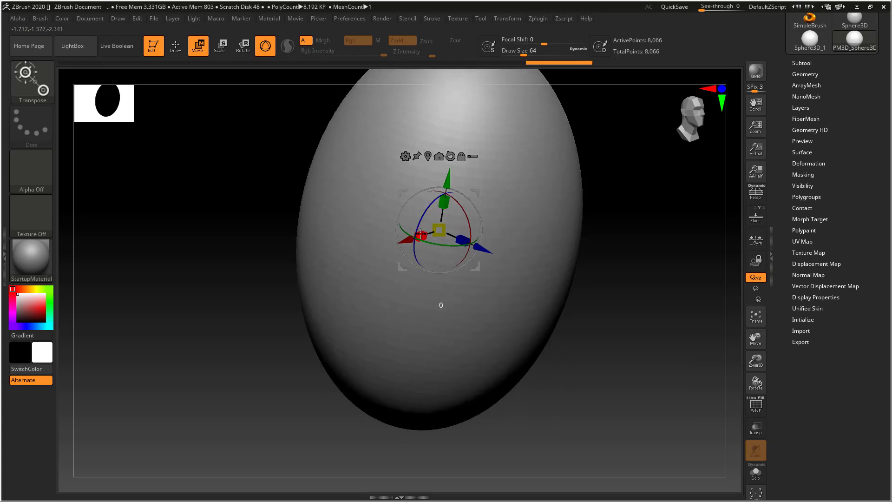
left_click_drag(421, 234, 349, 243)
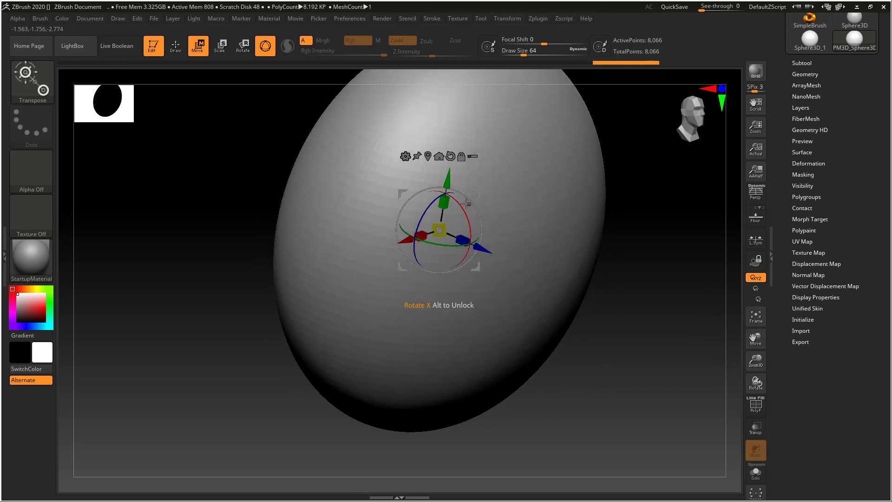
key("ctrl+z")
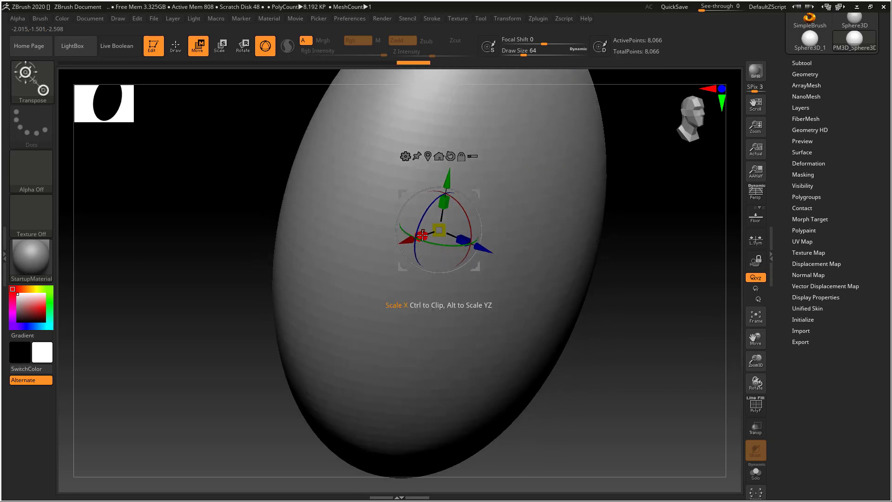
left_click_drag(422, 236, 408, 236)
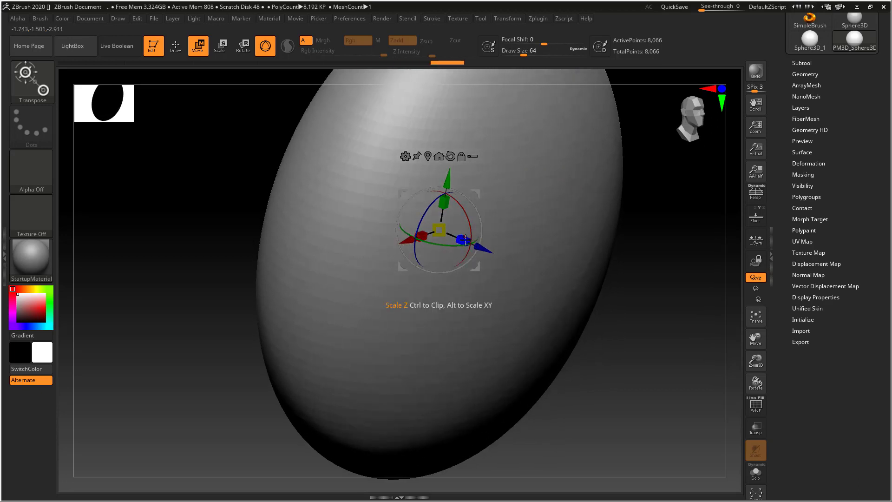
left_click_drag(464, 240, 470, 242)
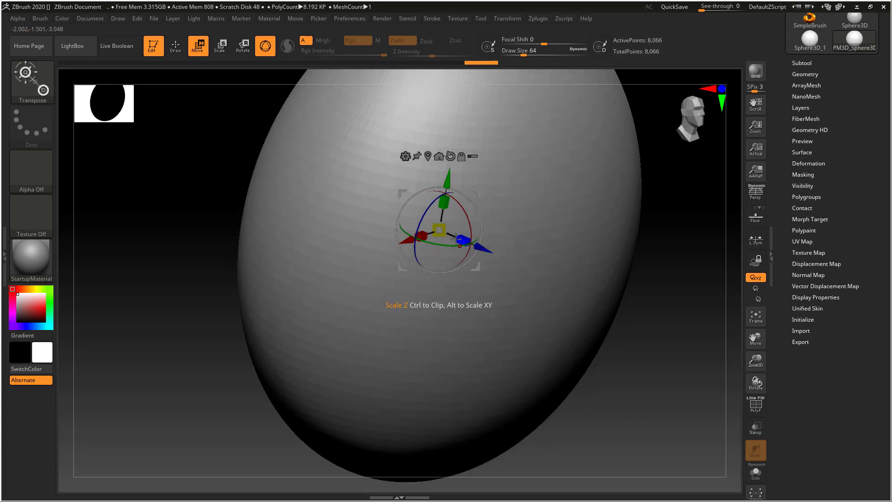
Undo the axis scaling to restore the round sphere.
key("ctrl+z")
key("ctrl+z")
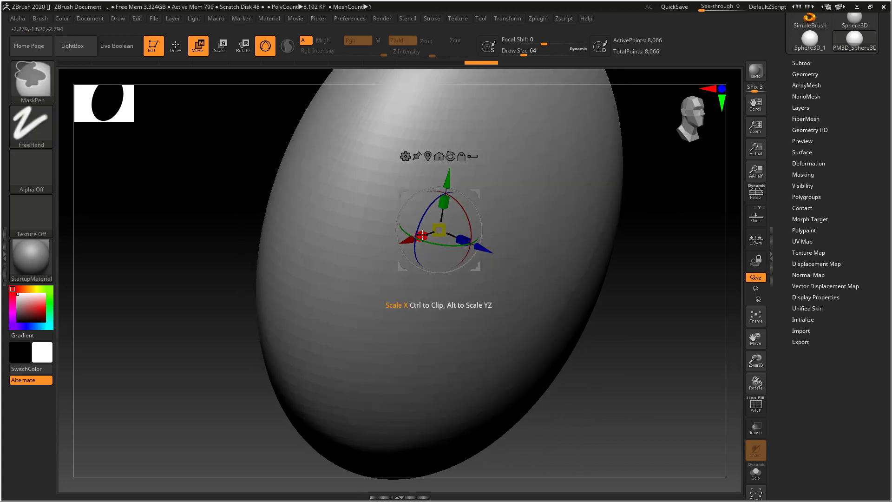
key("ctrl+z")
key("ctrl+z")
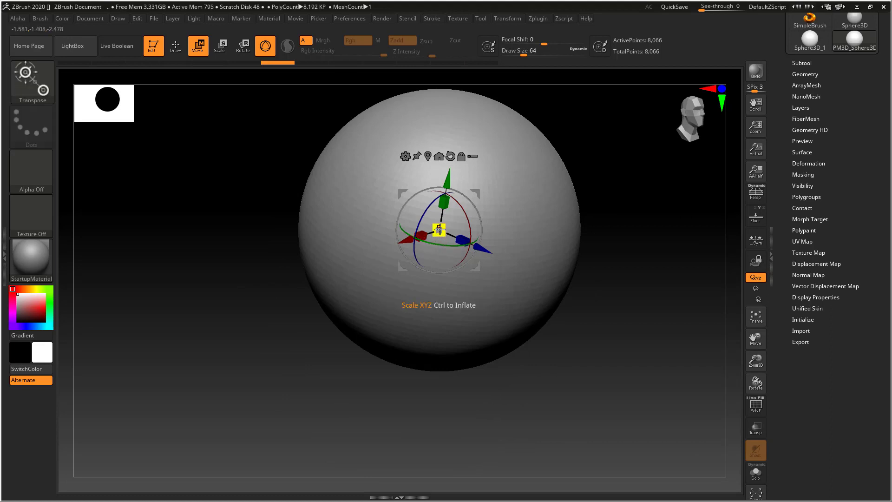
Enlarge the sphere uniformly from the gizmo's center and rotate it with the gizmo's rotation rings.
mouse_move(439, 229)
left_mouse_down()
mouse_move(461, 214)
mouse_move(438, 227)
mouse_move(448, 217)
left_mouse_up()
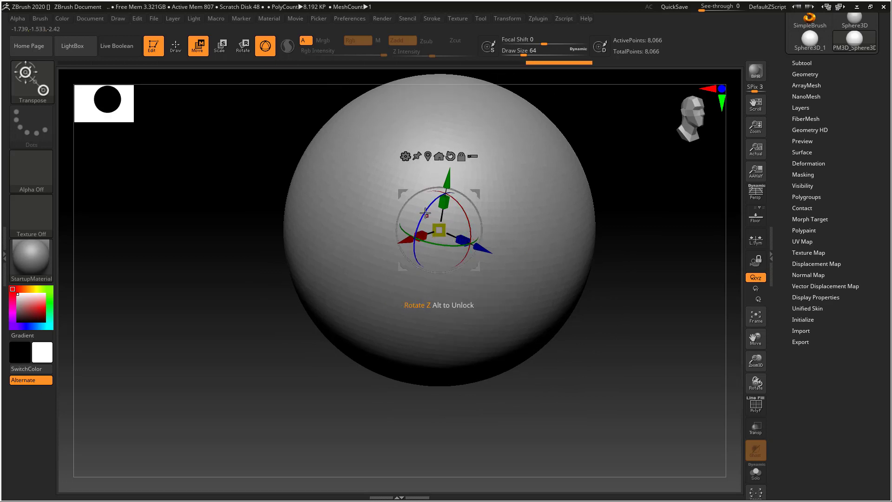
left_click_drag(425, 210, 633, 292)
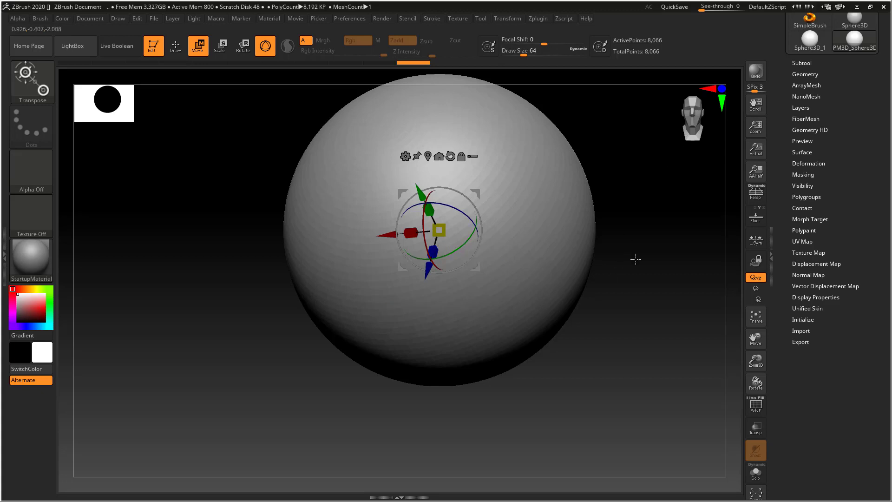
left_click_drag(409, 218, 437, 196)
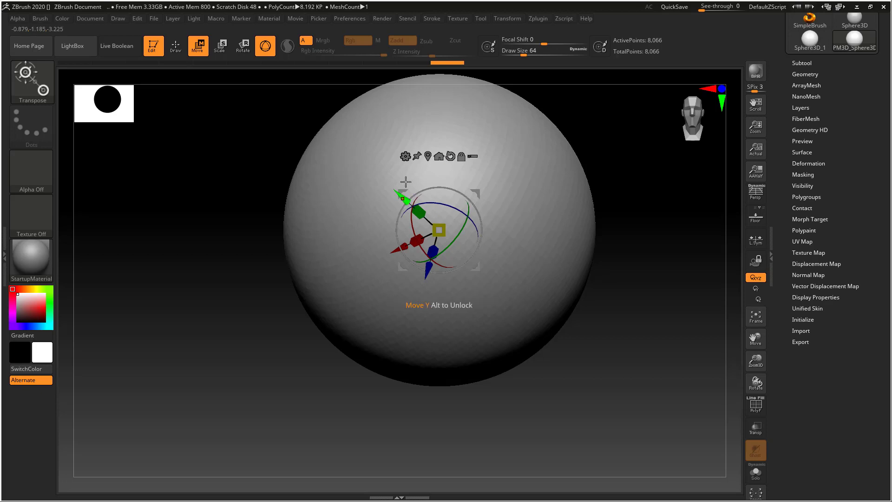
Reset the gizmo's orientation and, with the Geometry position values shown, move the sphere to about X -1.43 and Y -0.43.
left_click(449, 157)
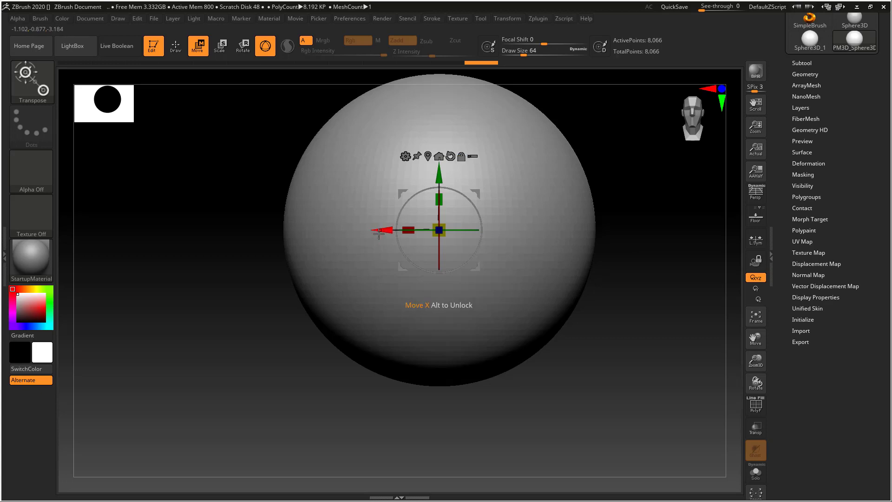
left_click(805, 74)
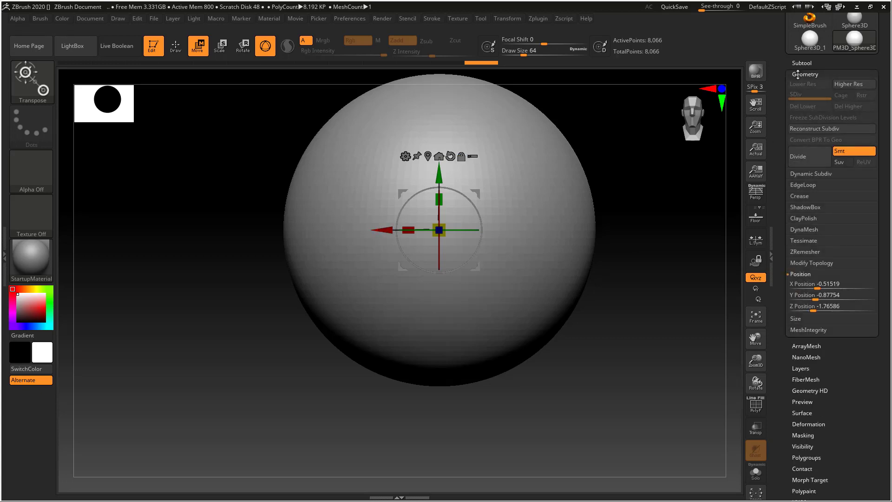
left_click(796, 276)
left_click(796, 276)
left_click_drag(385, 232, 290, 232)
left_click_drag(347, 173, 345, 223)
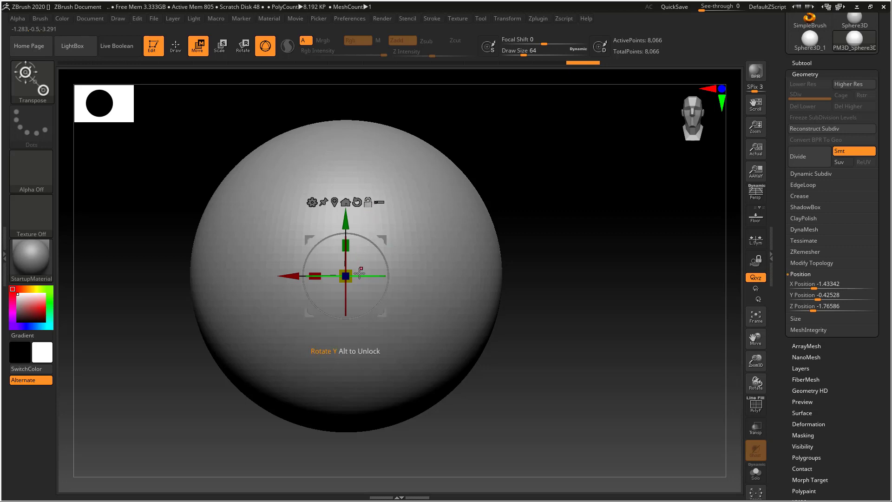
Relocate the gizmo to the sphere's upper right edge and rotate the sphere slightly around this pivot.
left_click(467, 197)
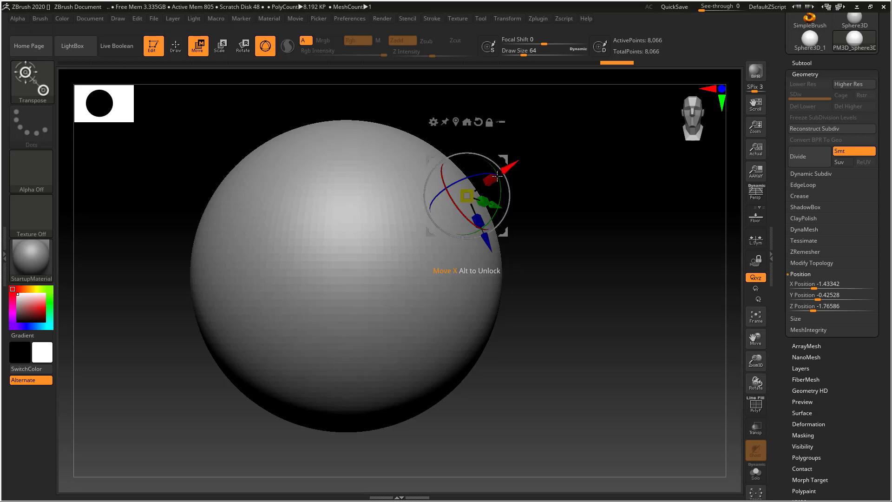
left_click_drag(488, 185, 490, 178)
left_click_drag(500, 191, 499, 193)
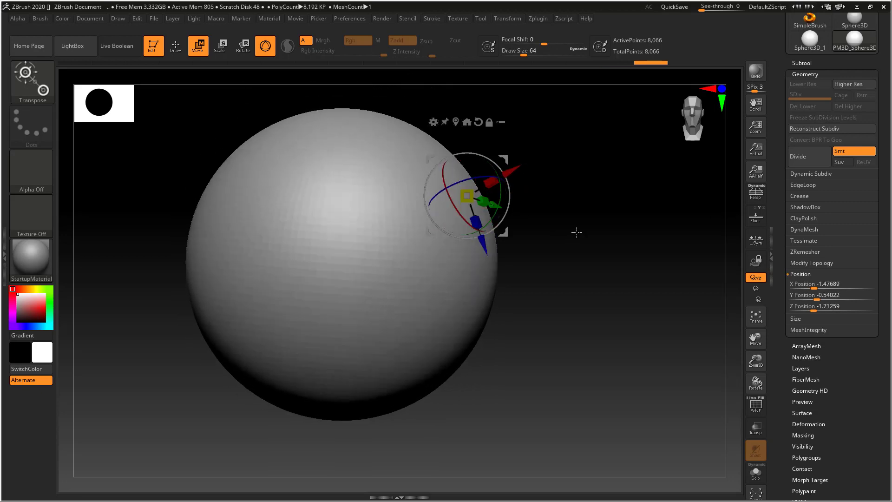
mouse_move(577, 232)
left_mouse_down()
mouse_move(590, 229)
mouse_move(579, 230)
left_mouse_up()
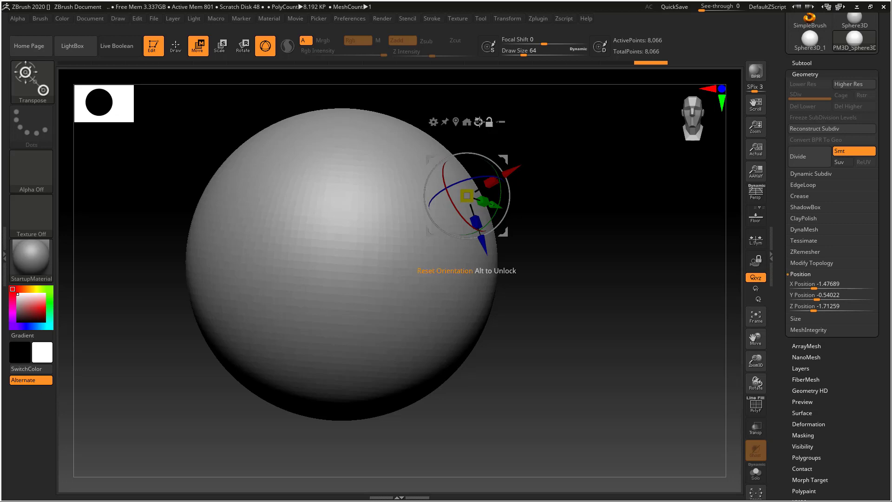
Reset the gizmo's orientation and try rotating the sphere in the screen plane about the off-center pivot.
left_click(479, 122)
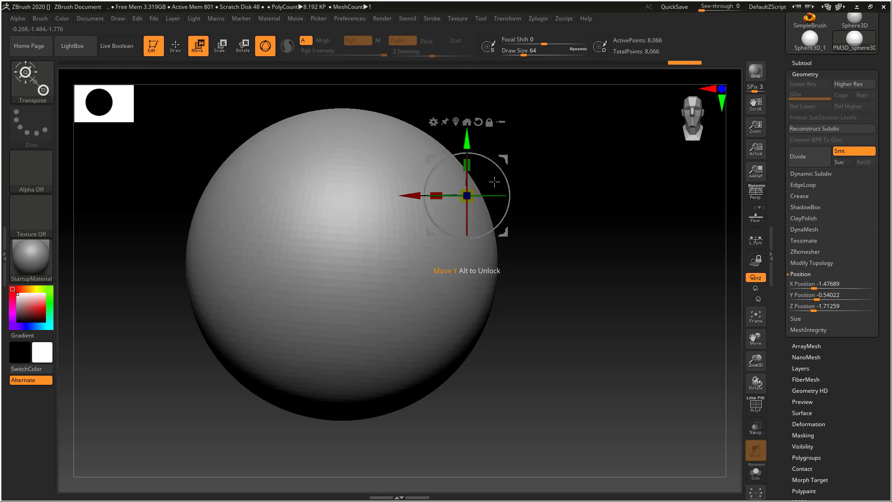
mouse_move(487, 160)
left_mouse_down()
mouse_move(484, 142)
mouse_move(500, 154)
mouse_move(488, 165)
left_mouse_up()
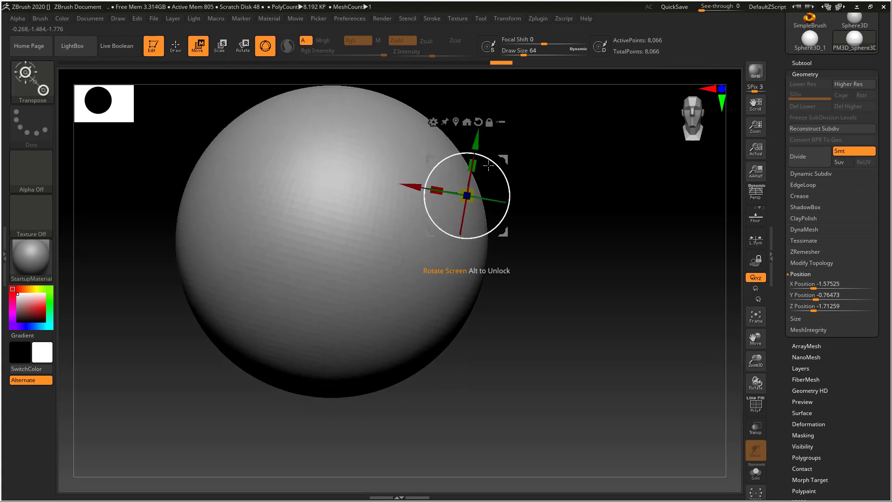
key("ctrl+z")
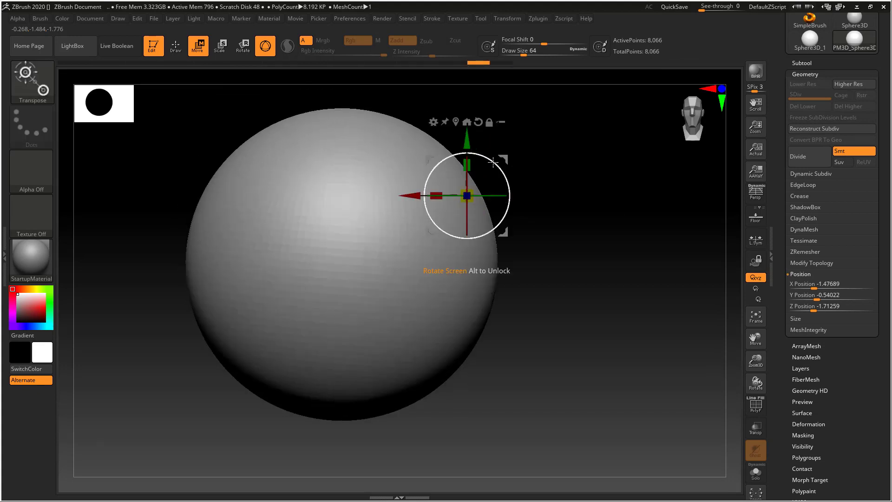
Return the gizmo to the center of the sphere and straighten its tilted orientation.
left_click_drag(534, 174, 502, 179)
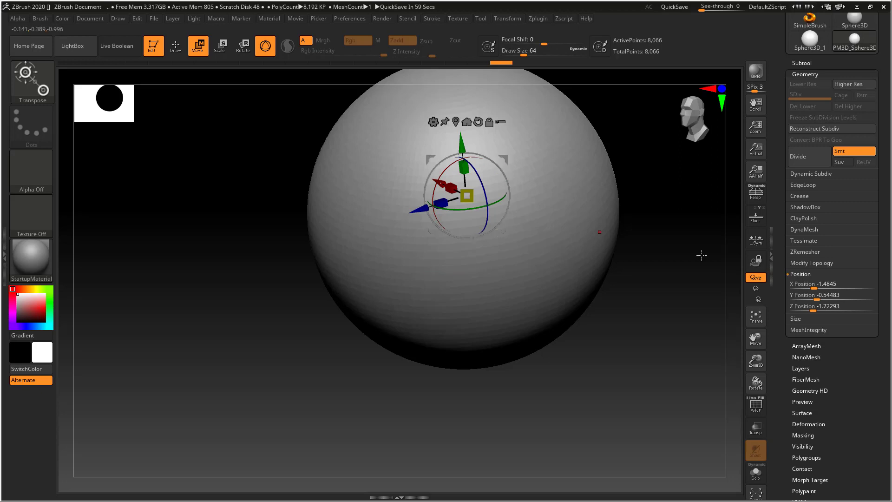
left_click_drag(667, 253, 655, 262)
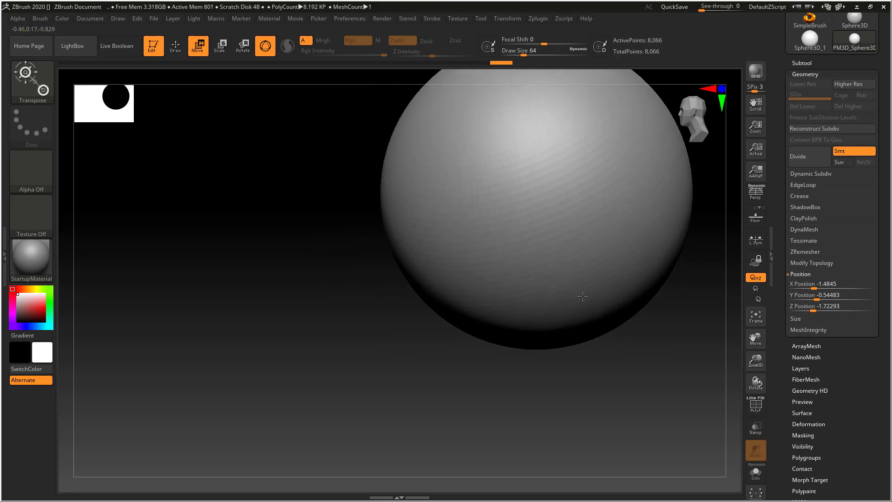
left_click_drag(271, 379, 301, 370)
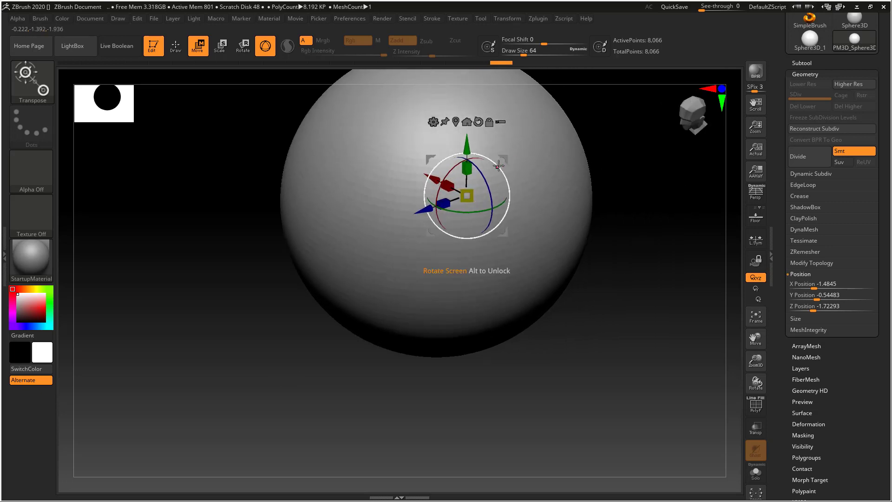
left_click_drag(622, 284, 623, 274)
left_click_drag(243, 297, 309, 306)
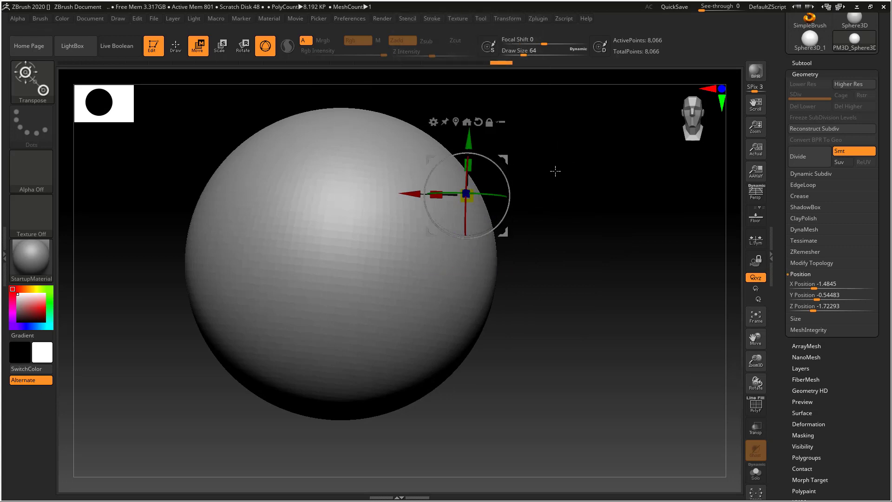
left_click(456, 122)
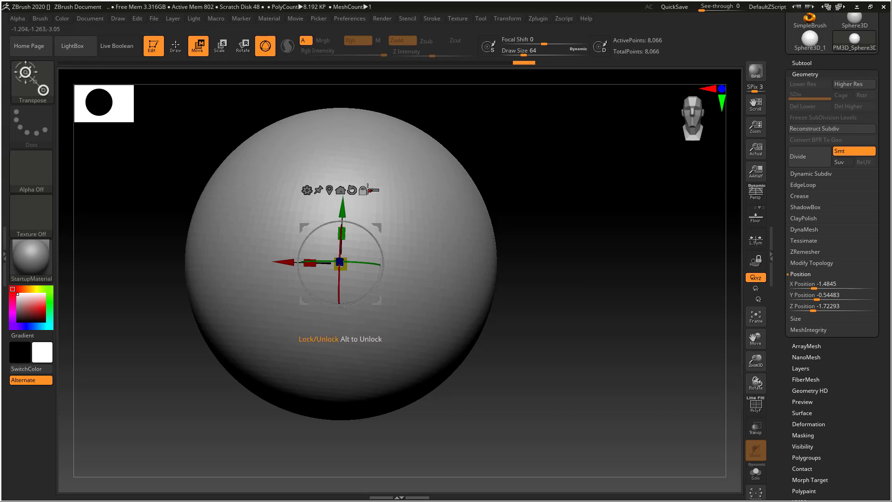
left_click(352, 190)
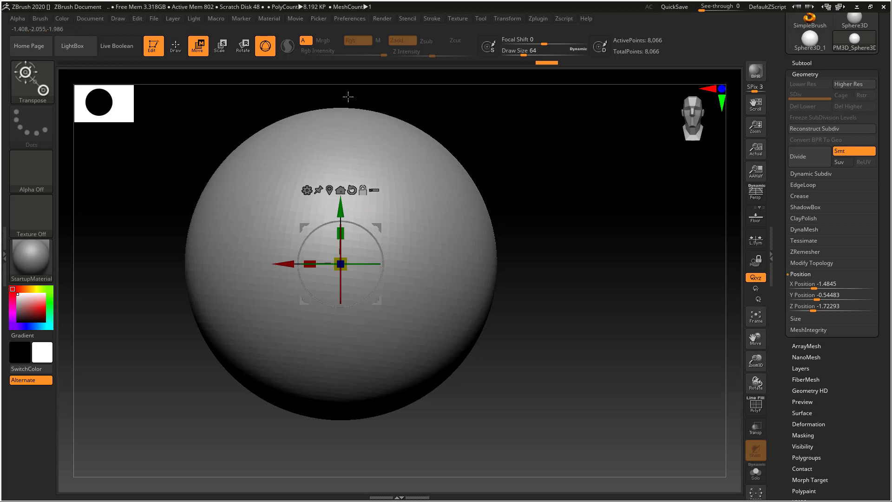
Move the sphere along the X axis to about 0.74 and send it to the world origin at 0, 0, 0.
left_click(364, 189)
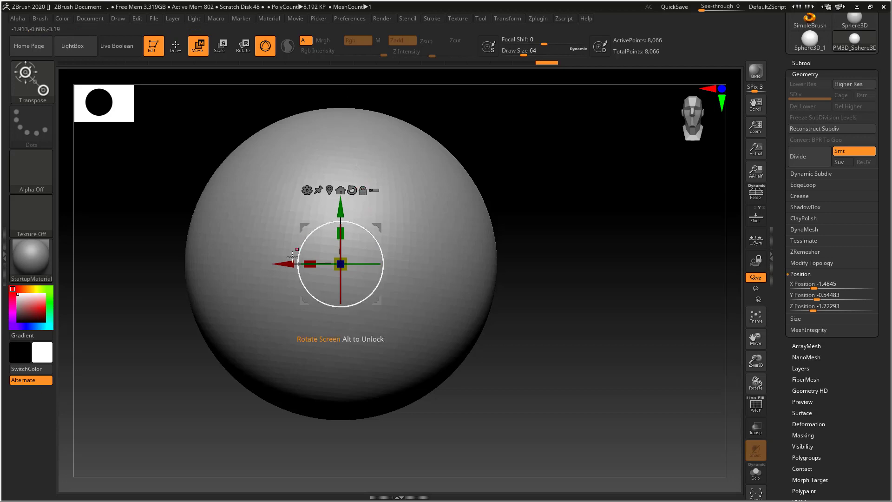
left_click_drag(288, 264, 516, 275)
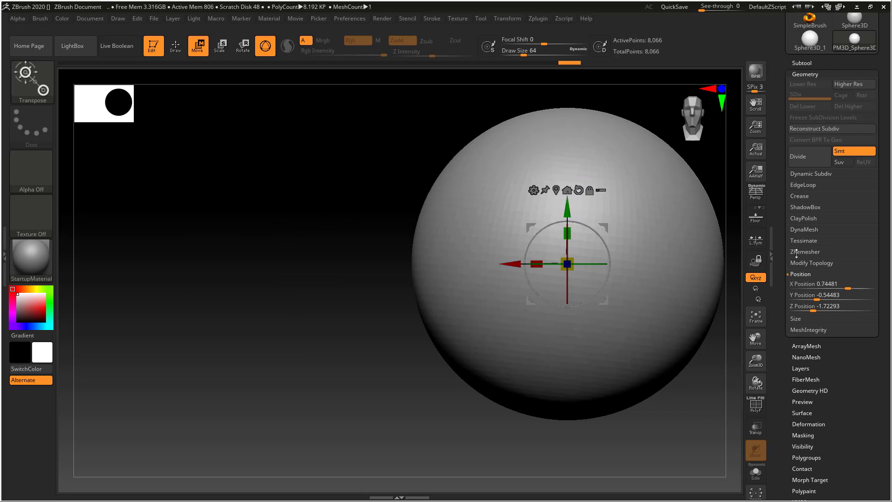
left_click(566, 190)
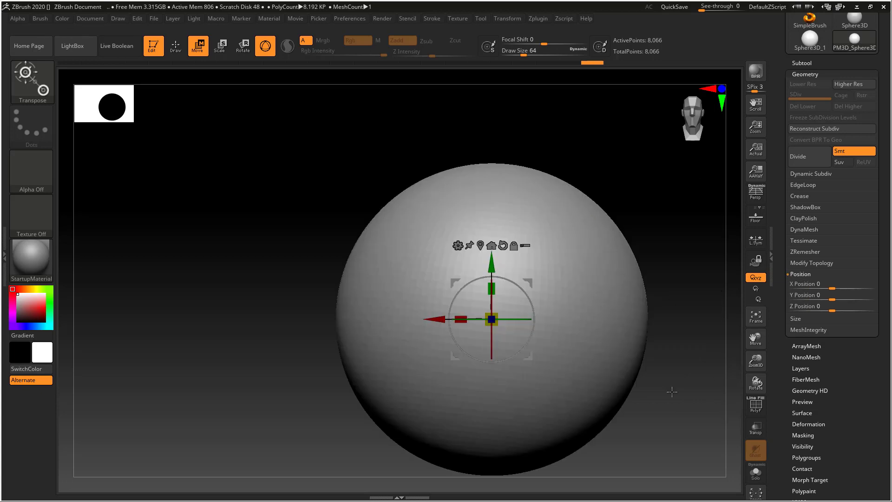
Relocate the gizmo pivot along X just beyond the sphere's right edge, lock it and move the sphere along X to about 1.96.
left_click_drag(663, 390, 597, 302, "alt")
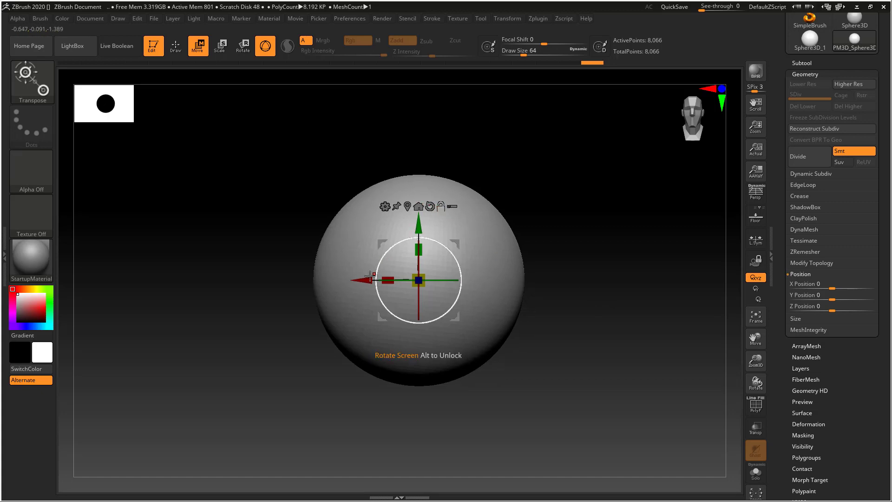
left_click_drag(366, 283, 531, 286)
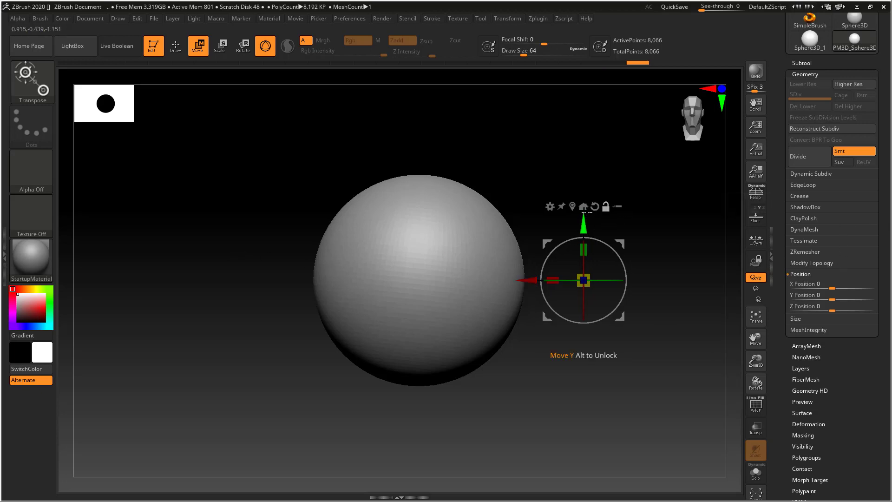
left_click(605, 208)
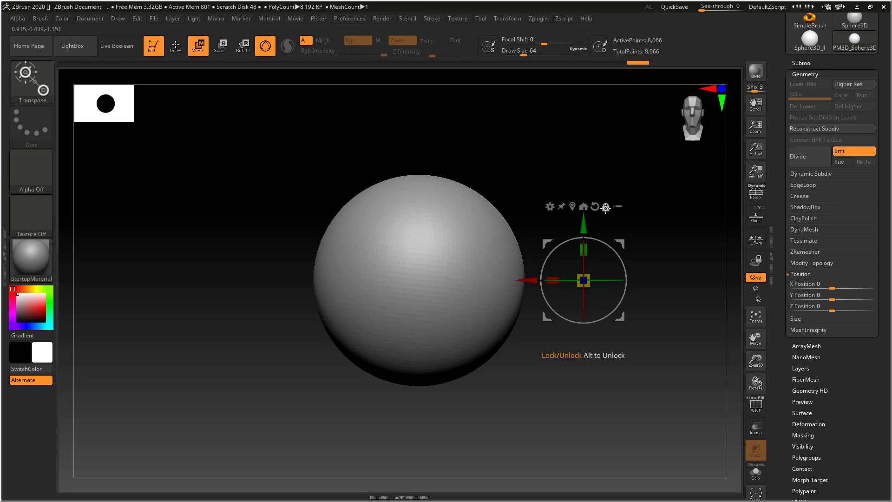
left_click_drag(529, 280, 599, 280)
left_click_drag(664, 282, 667, 282)
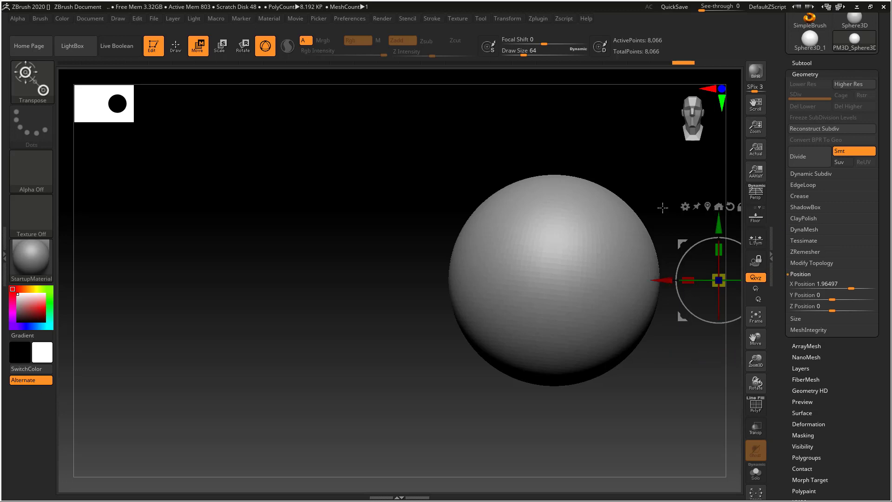
Return the gizmo to the center of the unmasked sphere and send the sphere back to the world origin.
right_click_drag(651, 180, 651, 161, "ctrl")
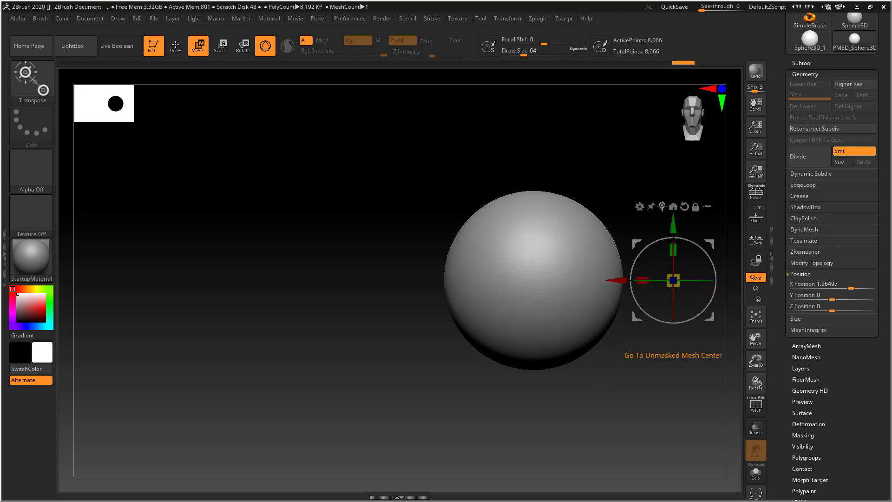
left_click(662, 206)
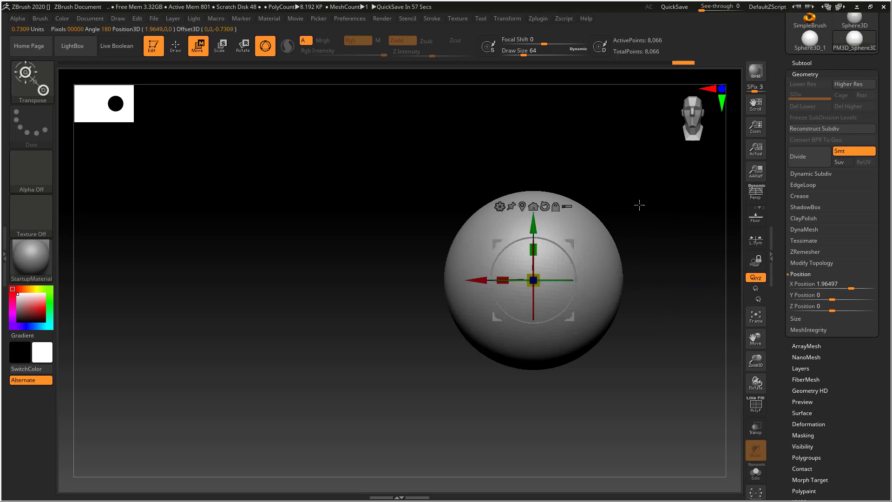
left_click(534, 207)
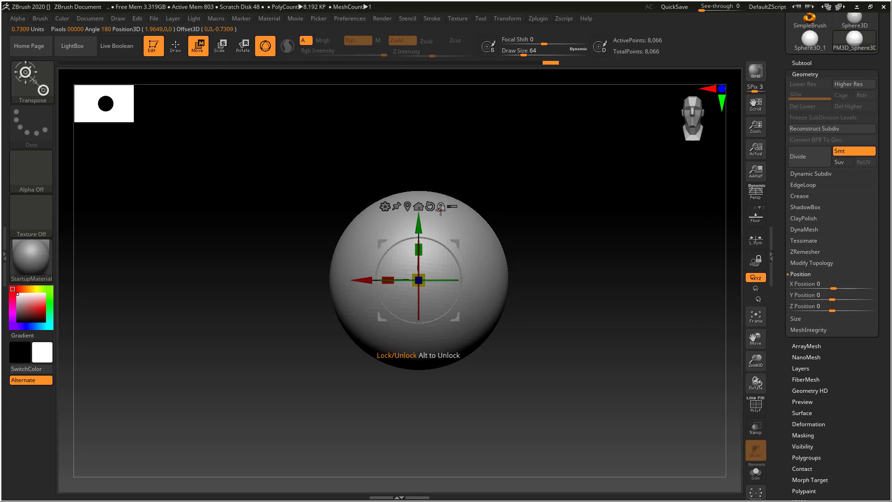
Place the unlocked gizmo on the sphere's upper right surface, and move it to the upper left edge.
left_click_drag(580, 279, 579, 295, "alt")
left_click_drag(578, 295, 584, 317)
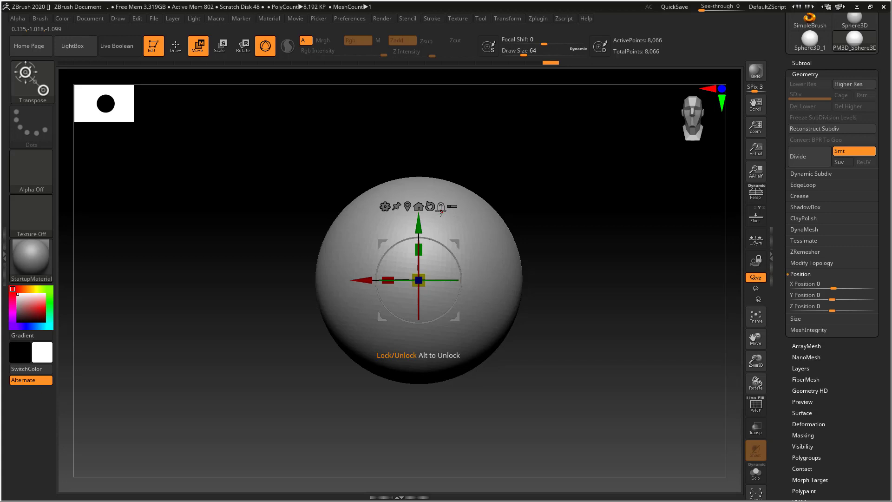
left_click(480, 216)
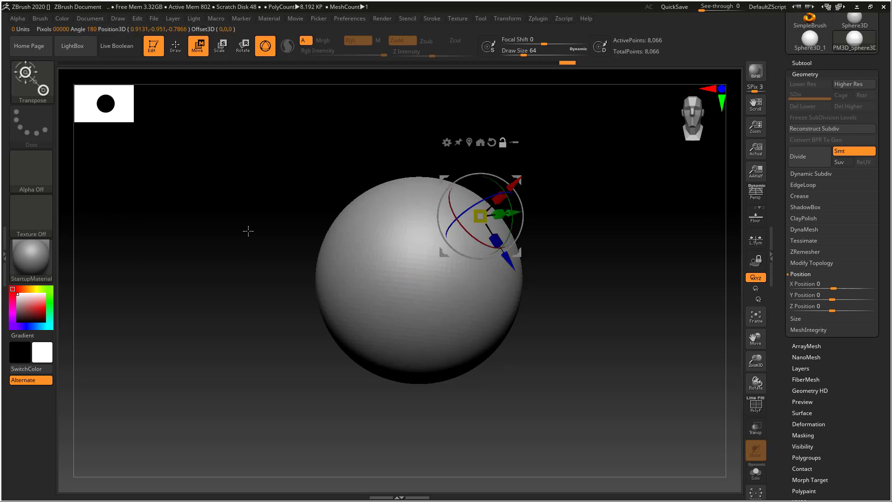
left_click(337, 226)
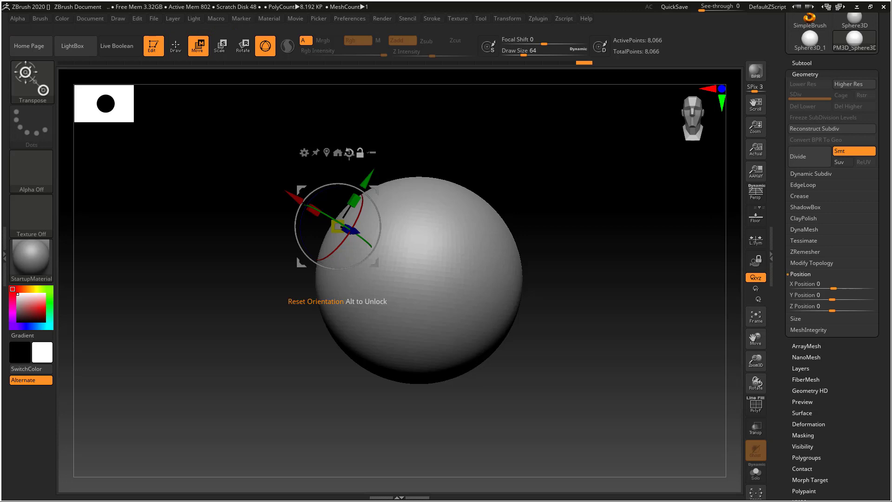
Reset the tilted gizmo's orientation at the upper left edge, trying it with the gizmo lock both off and on.
left_click(349, 154)
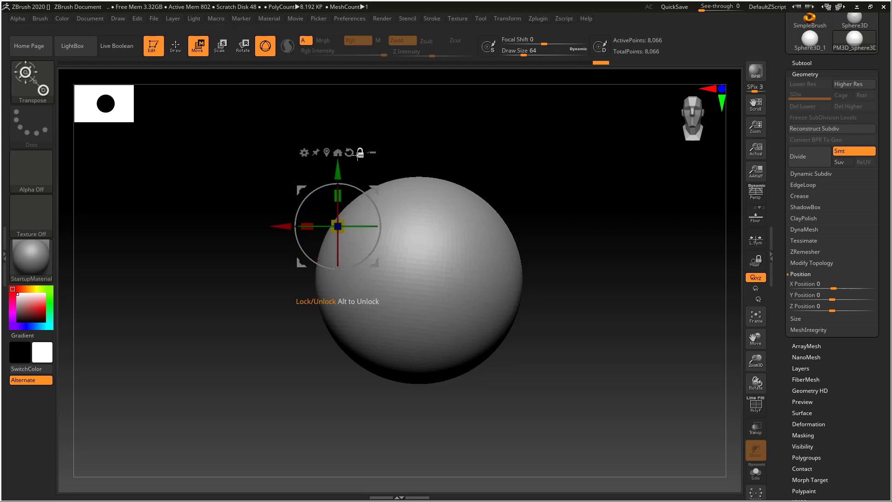
left_click(361, 153)
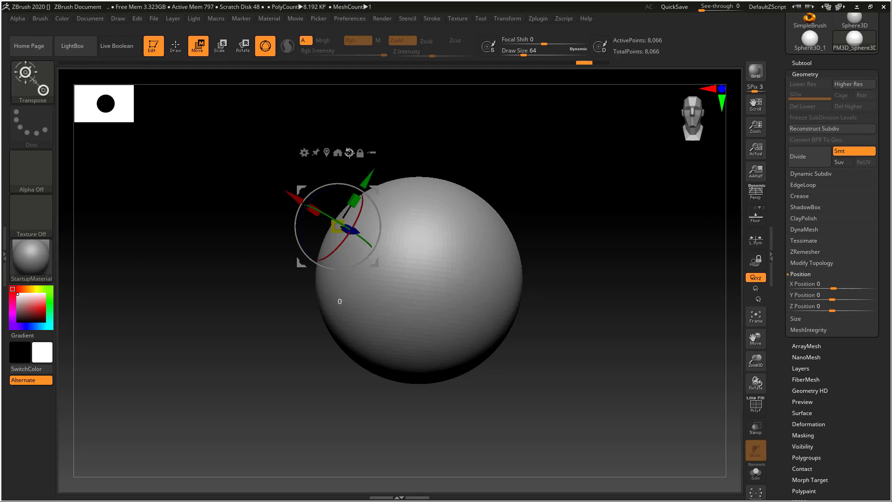
left_click(349, 152)
left_click(349, 153)
left_click(349, 152)
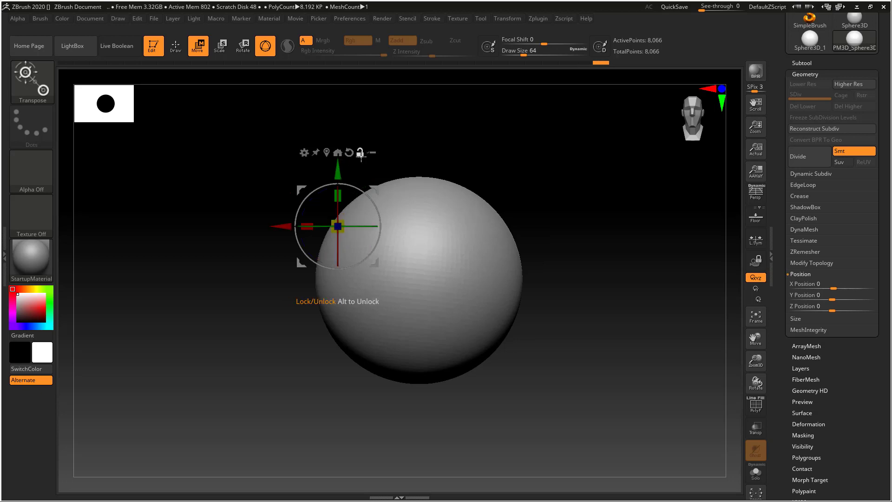
Rotate the sphere slightly in the screen plane about the off-center pivot, and switch to Draw mode and back to Move mode.
left_click_drag(349, 184, 382, 171)
left_click(177, 55)
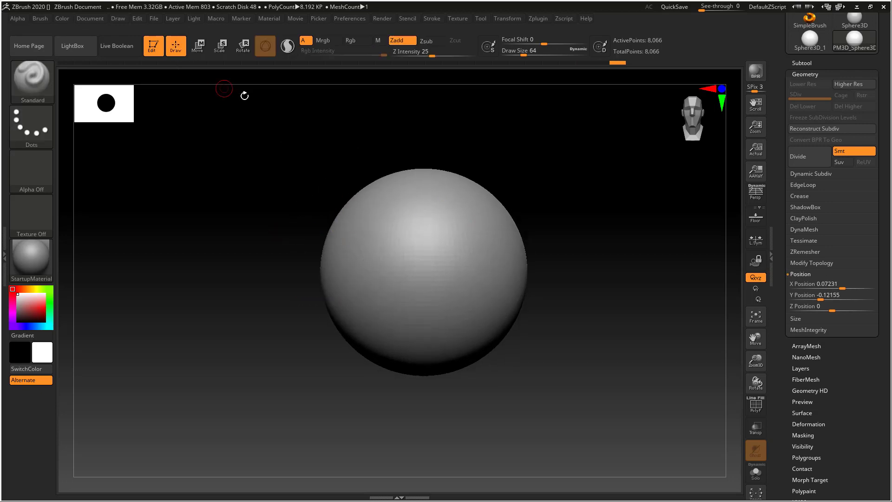
left_click(196, 51)
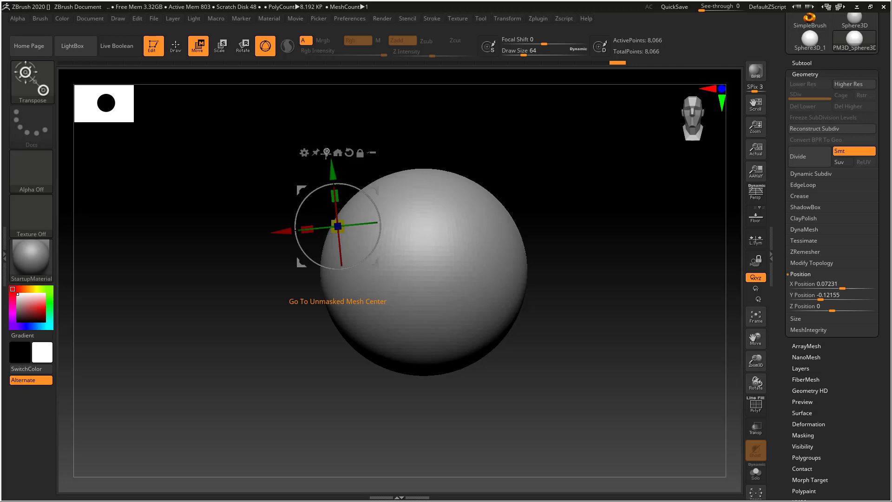
Center the gizmo on the sphere, reset its orientation and send the sphere to the world origin.
left_click(326, 153)
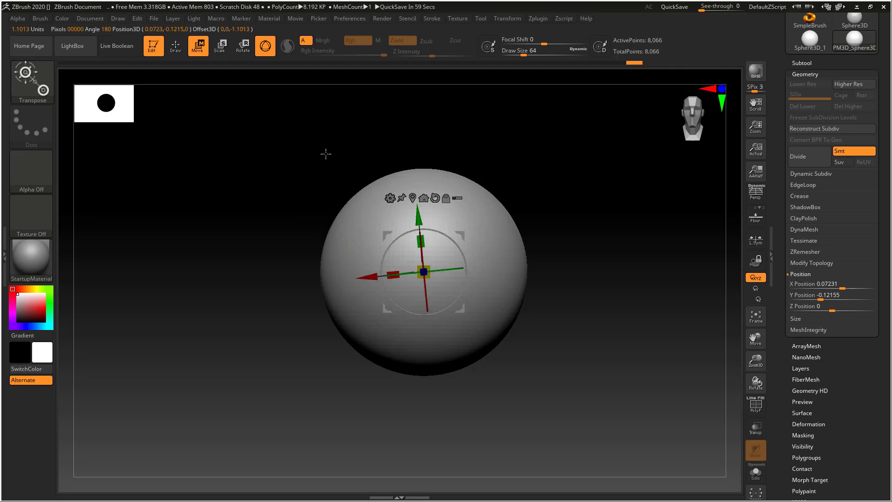
left_click(435, 199)
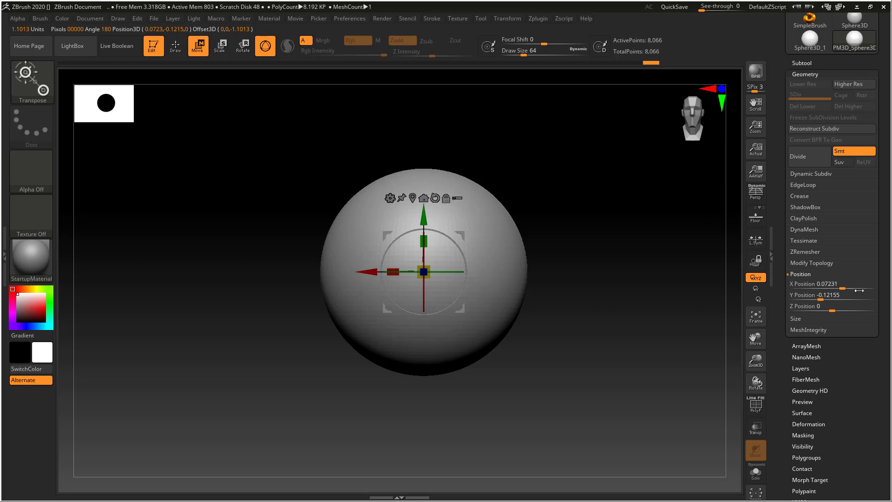
left_click(423, 200)
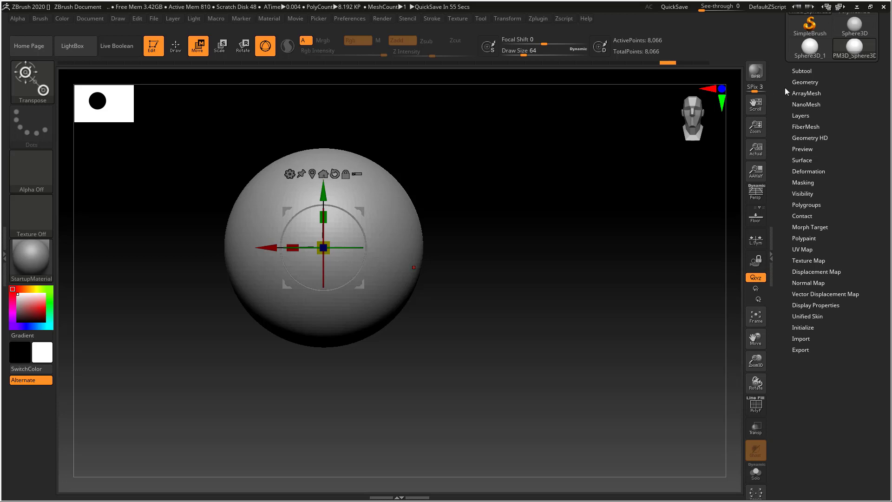
Expand the Subtool settings, duplicate the sphere within its subtool with a small offset along X, and return to Draw mode.
left_click(796, 70)
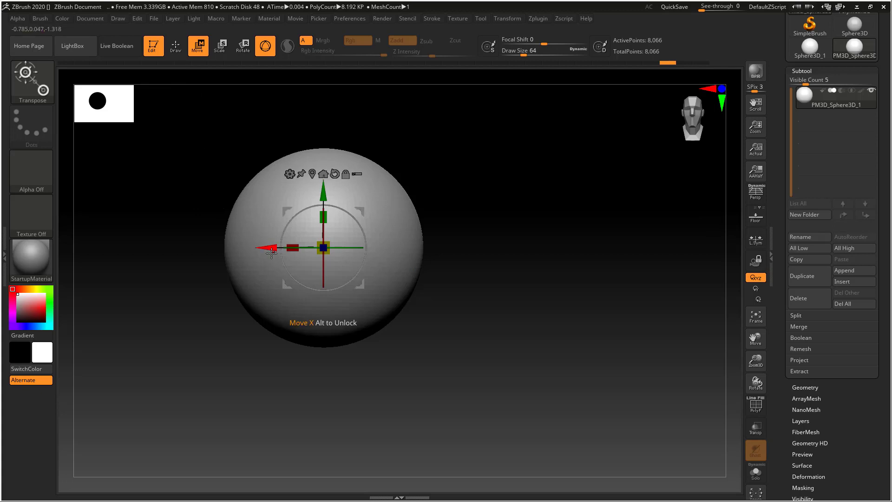
left_click_drag(271, 252, 302, 251, "ctrl")
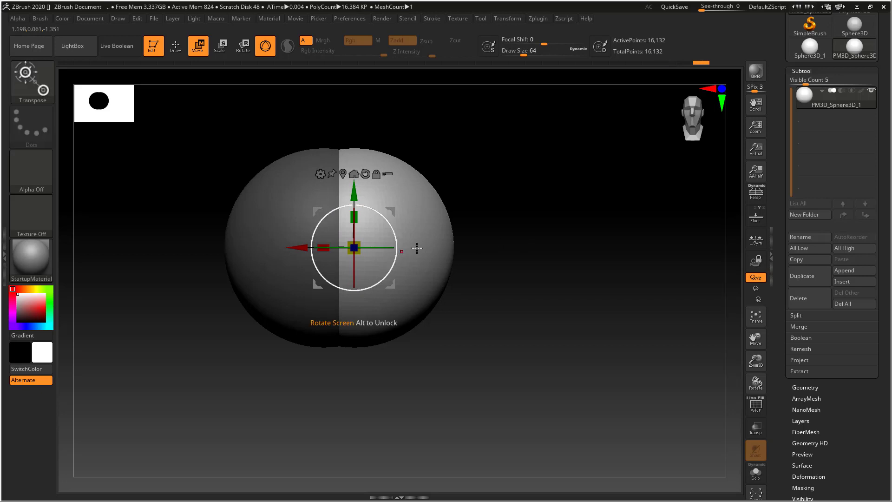
left_click(177, 53)
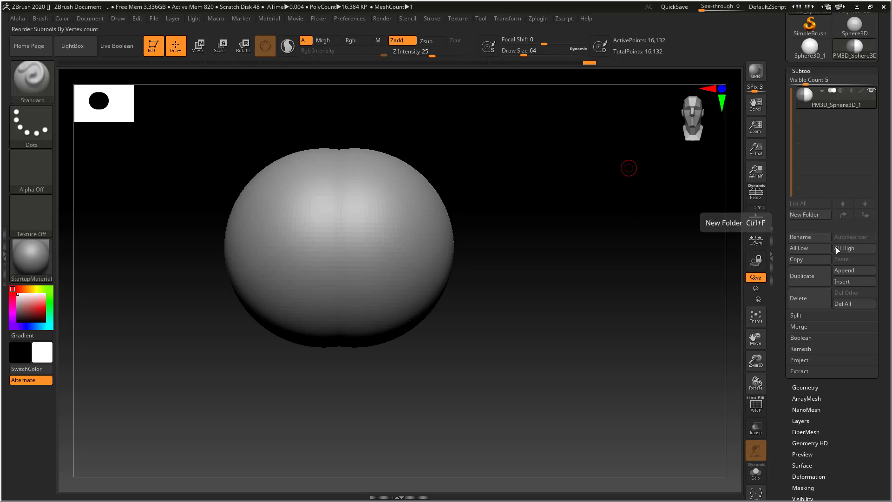
Append a Cylinder3D as a new subtool and make it the active subtool.
left_click(846, 272)
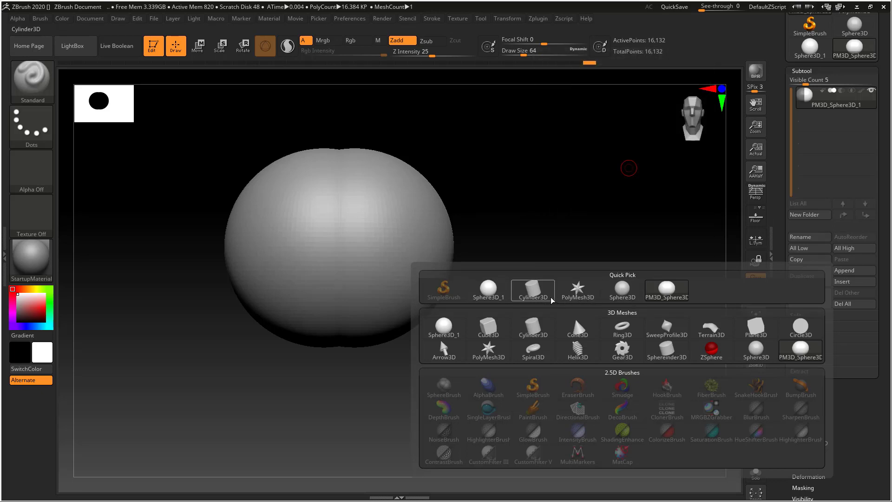
left_click(533, 289)
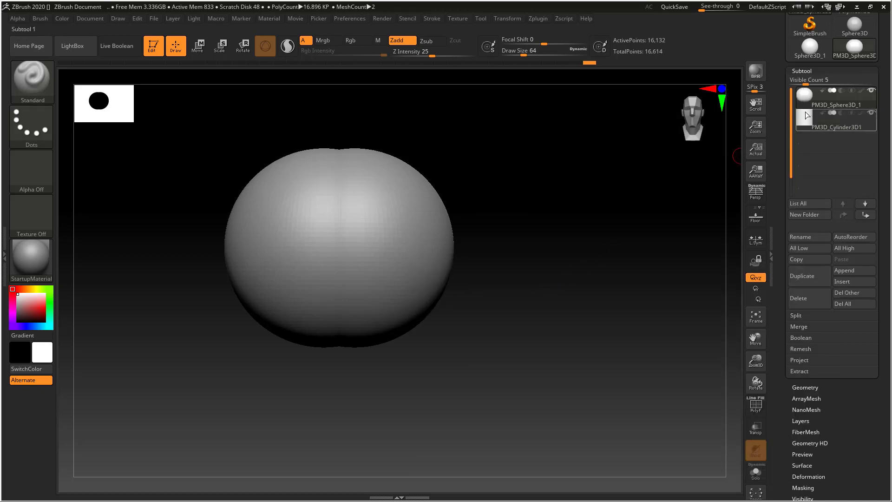
mouse_move(812, 125)
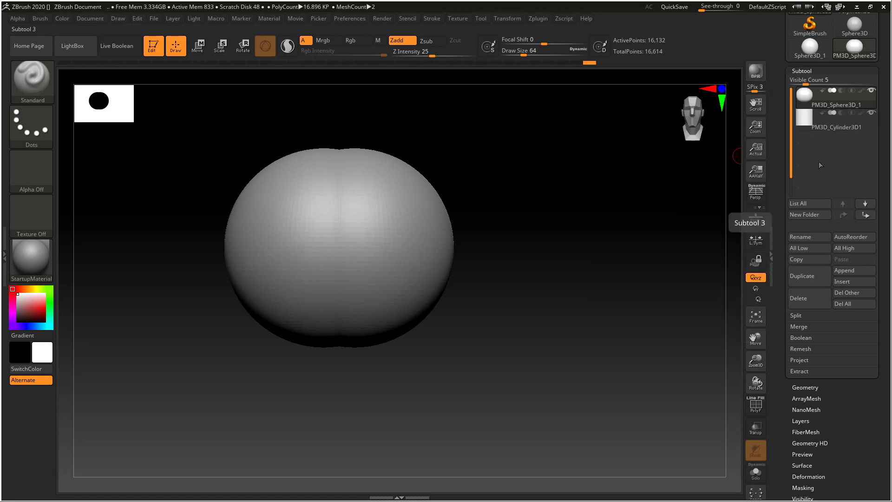
left_click(821, 126)
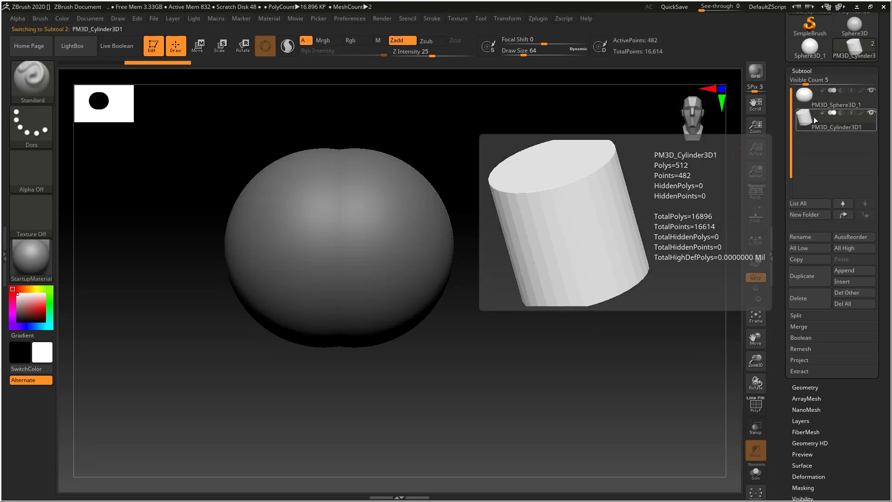
Switch the active subtool to the sphere and back down to the cylinder.
left_click(813, 106)
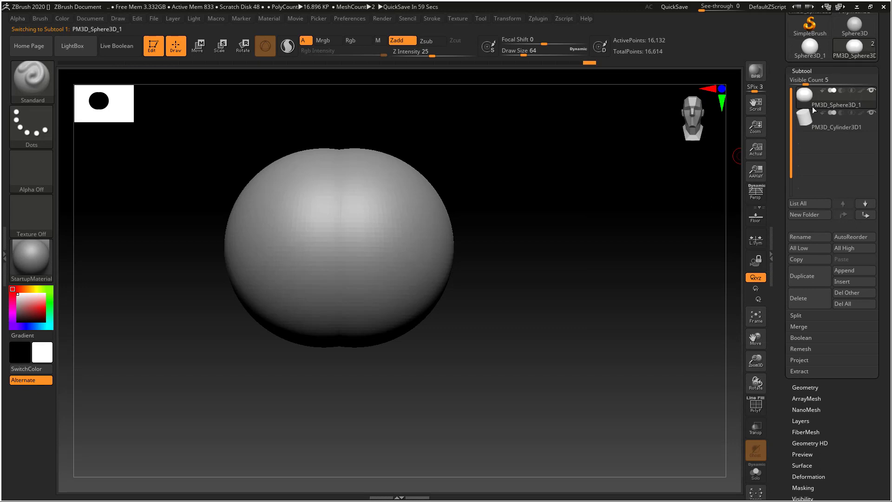
mouse_move(821, 126)
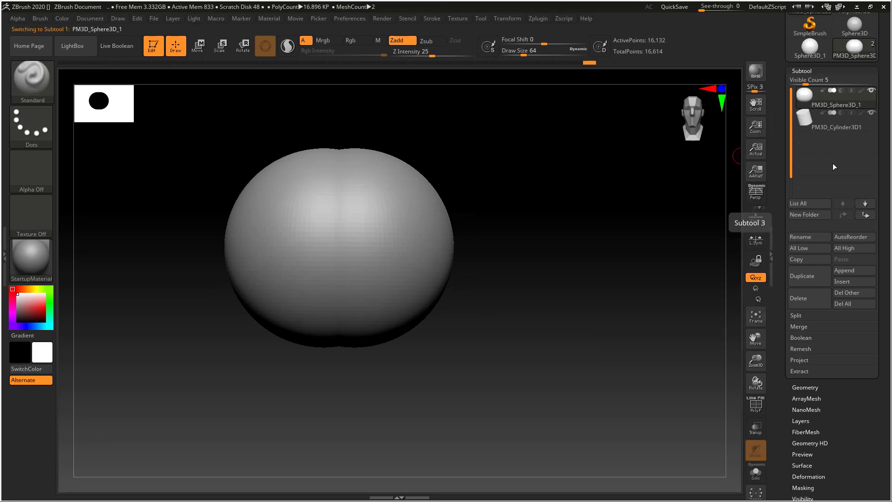
left_click(865, 205)
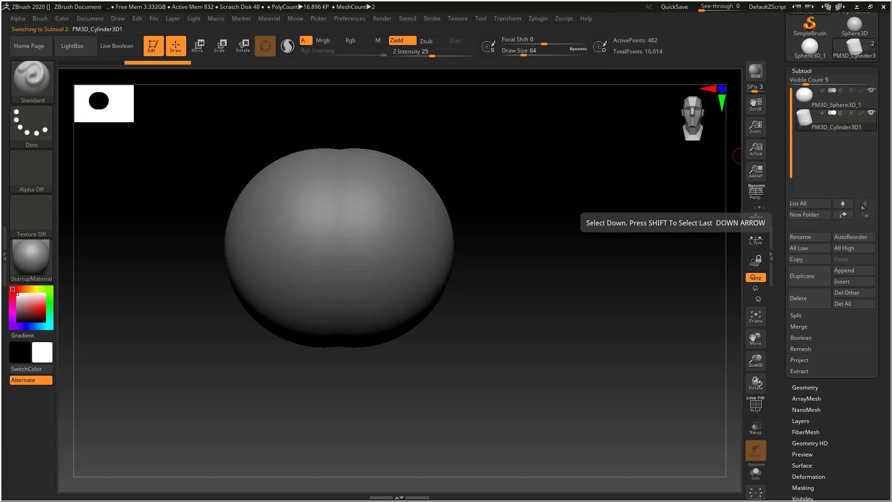
mouse_move(815, 108)
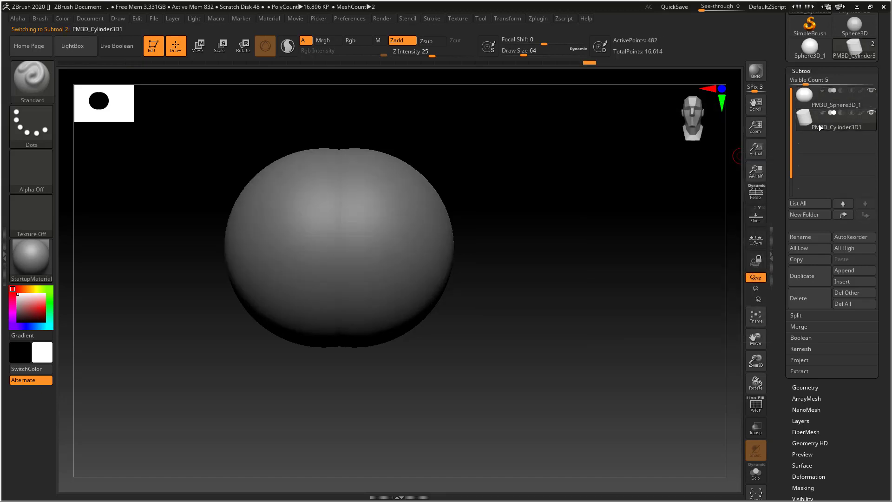
Scale the cylinder up uniformly to about the sphere's height and move it along X to the sphere's right side.
left_click(199, 46)
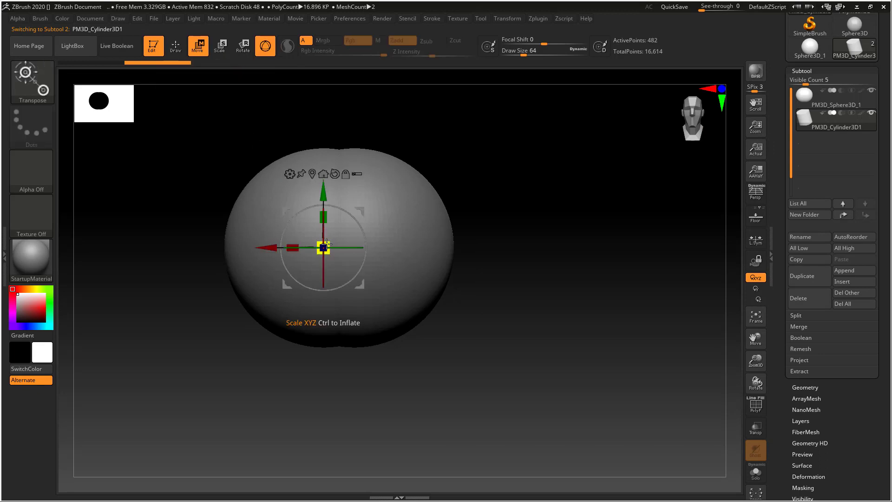
left_click_drag(323, 247, 378, 196)
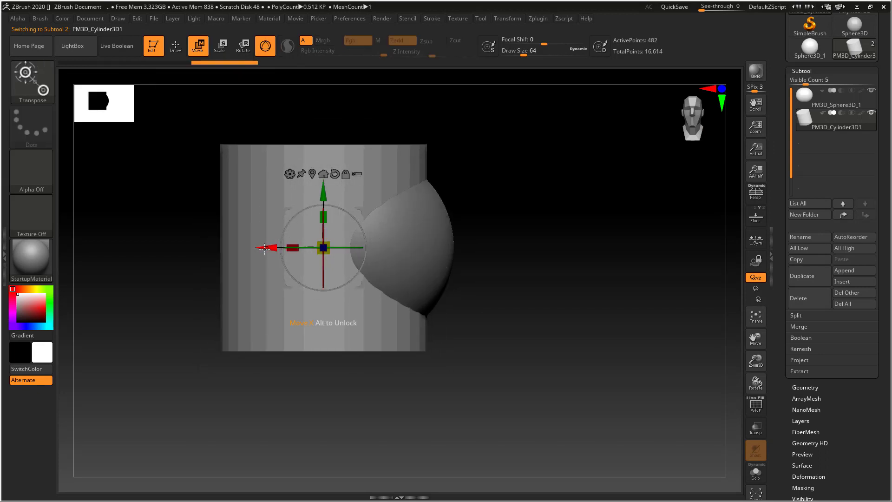
left_click_drag(263, 255, 444, 254)
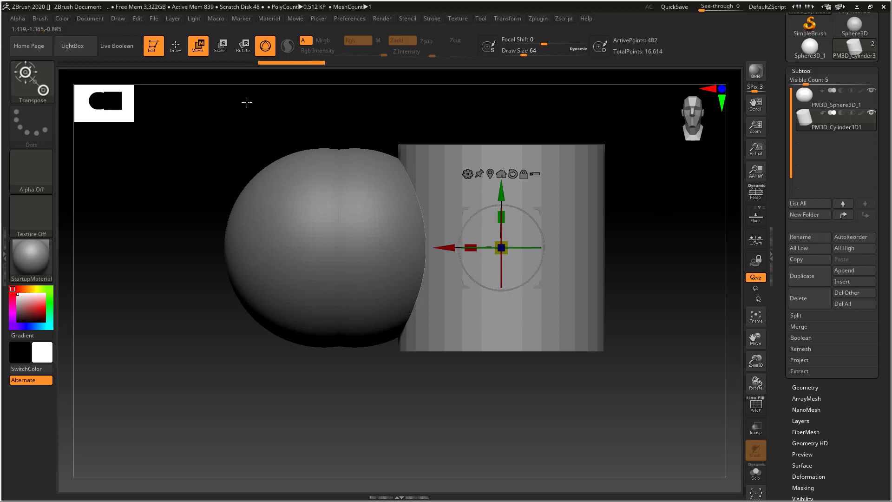
Return to Draw mode and make the sphere the active subtool.
left_click(176, 50)
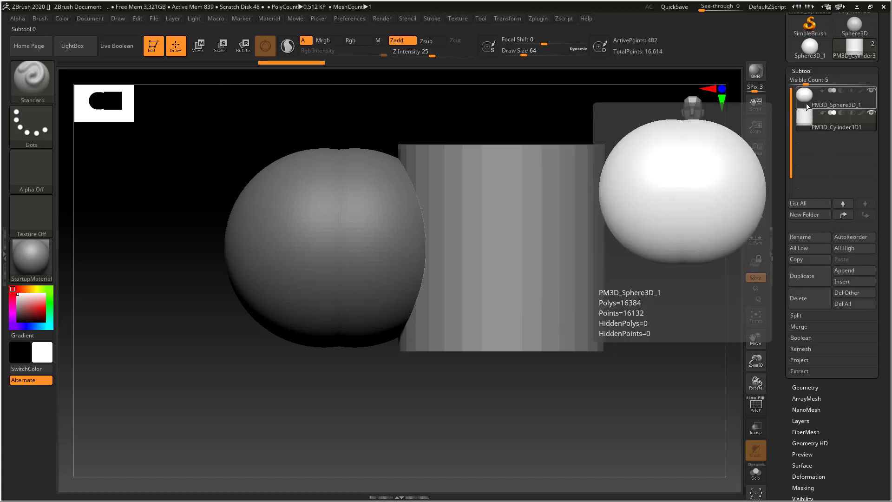
left_click(807, 104)
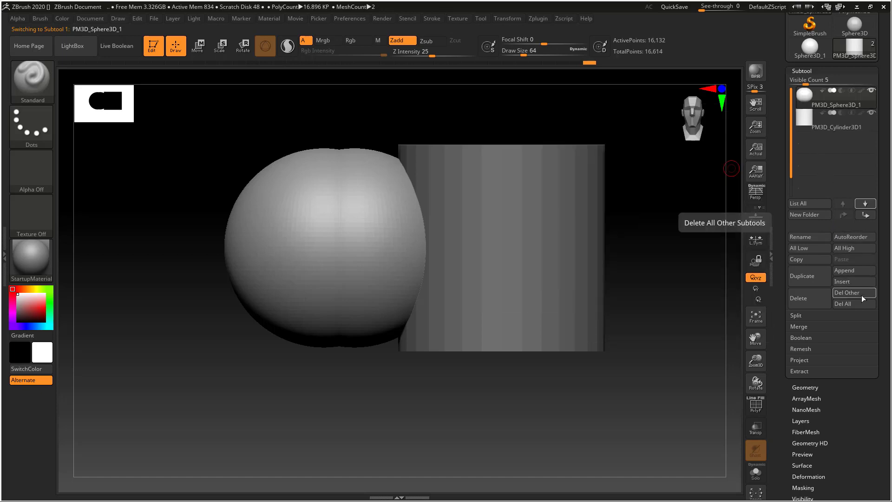
mouse_move(805, 107)
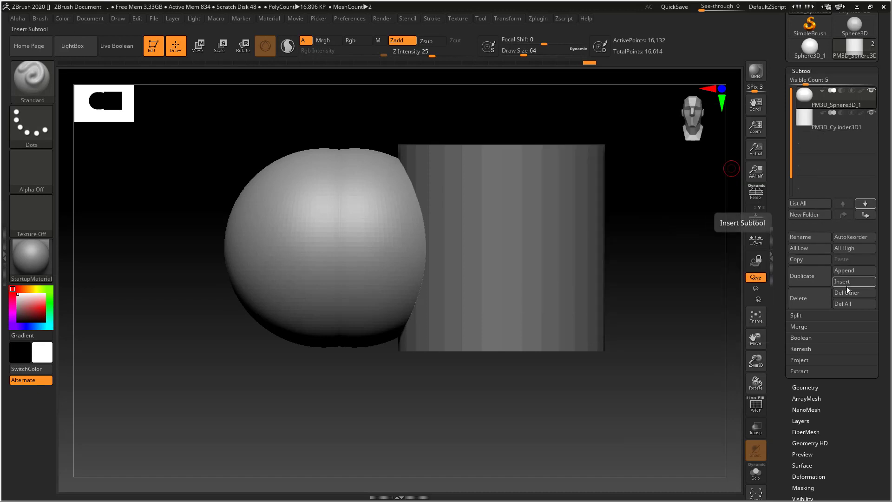
Append a PolyMesh3D star to the end of the subtool list and insert a Ring3D directly below the sphere.
left_click(852, 273)
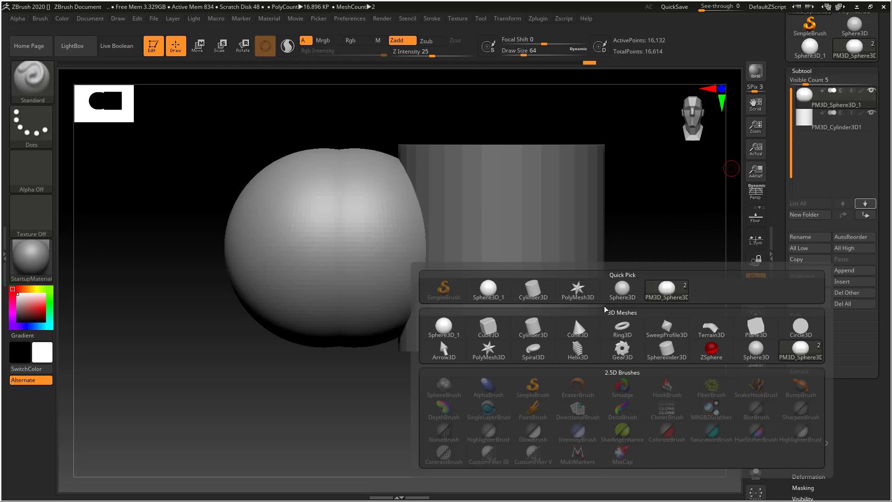
left_click(579, 296)
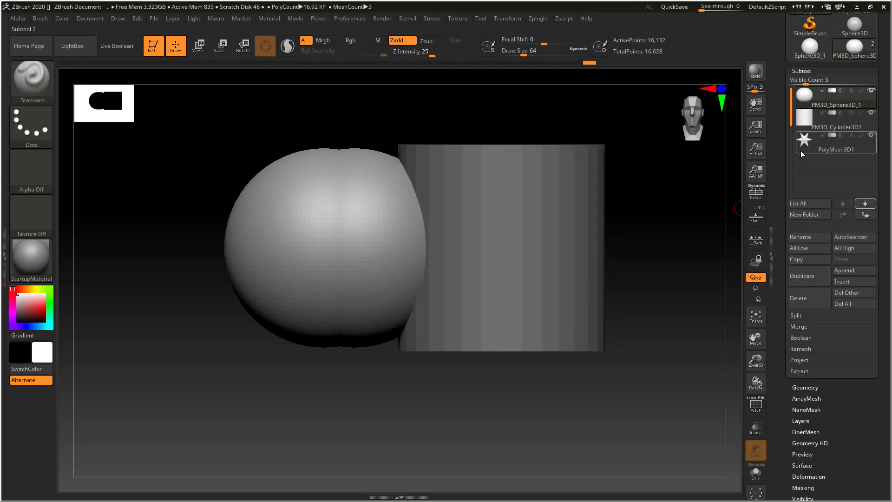
mouse_move(806, 106)
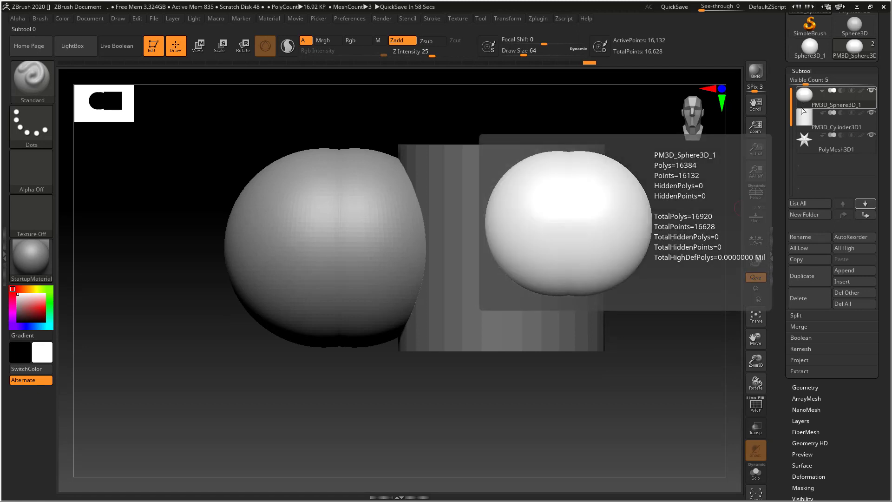
left_click(844, 283)
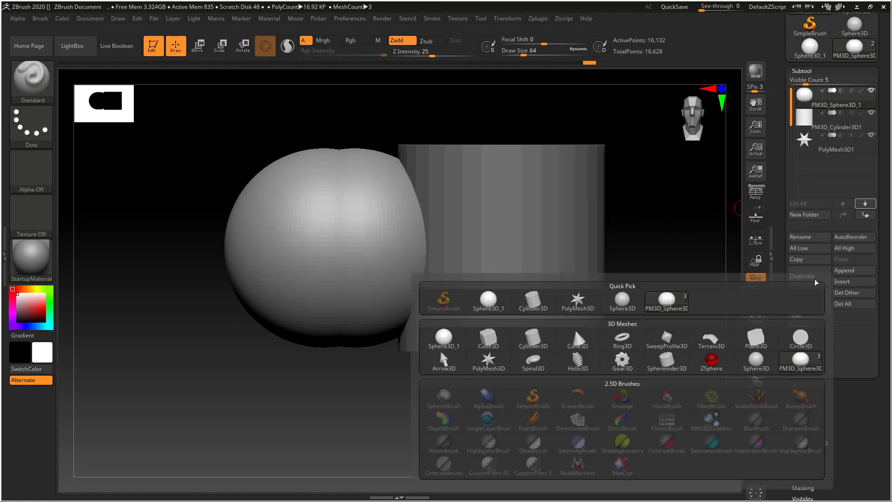
left_click(855, 284)
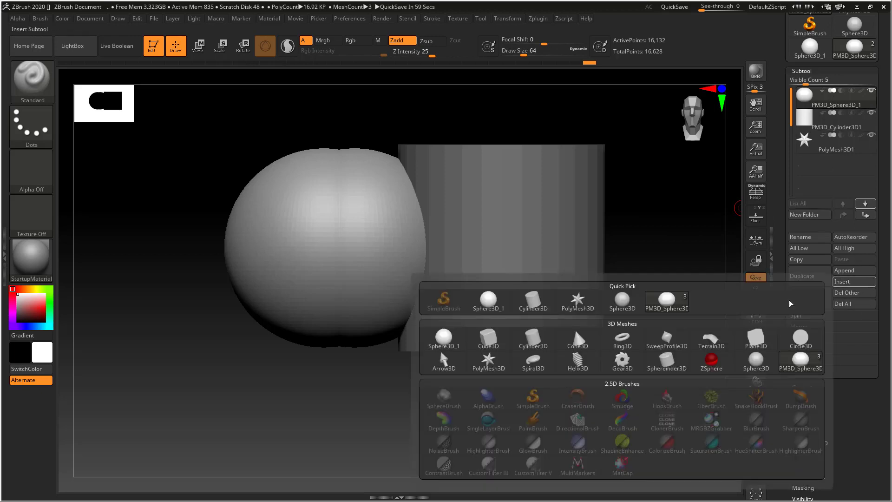
mouse_move(631, 344)
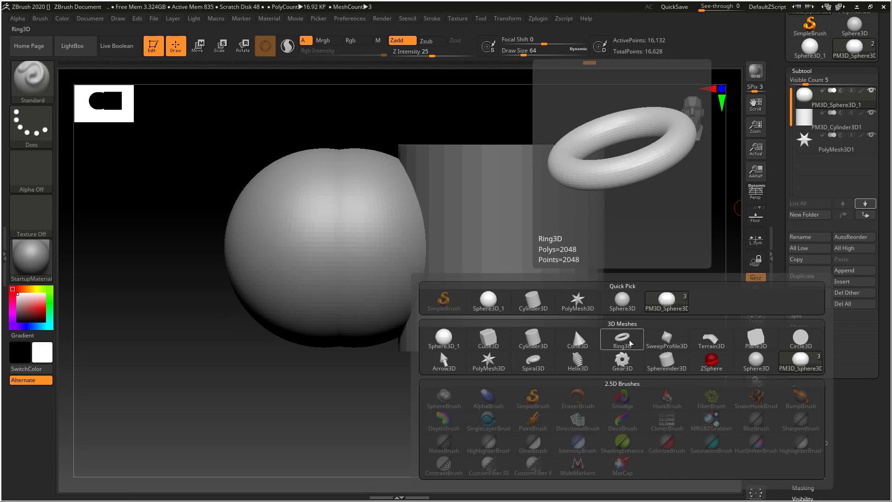
left_click(630, 343)
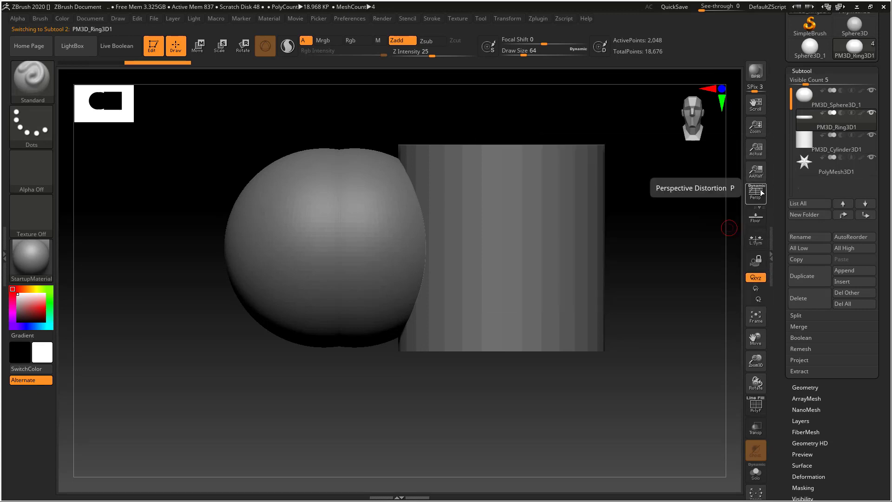
Switch the active subtool through the cylinder and the star, and back to the sphere.
left_click(866, 204)
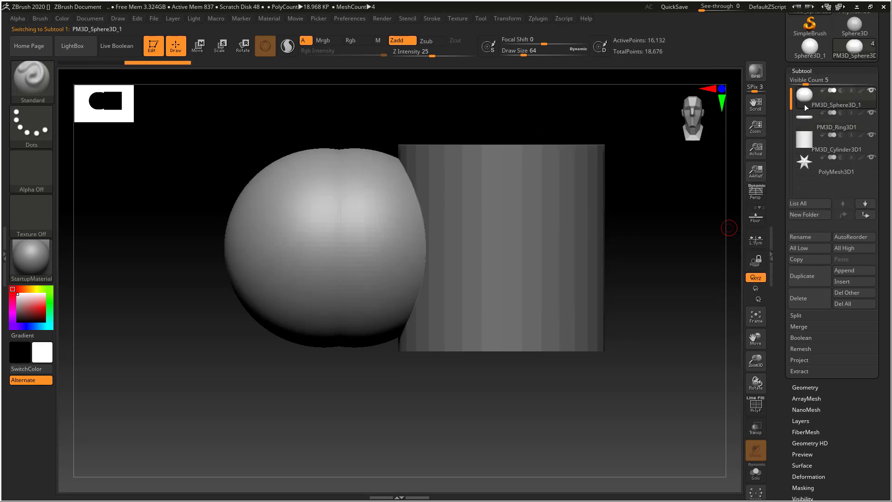
mouse_move(808, 126)
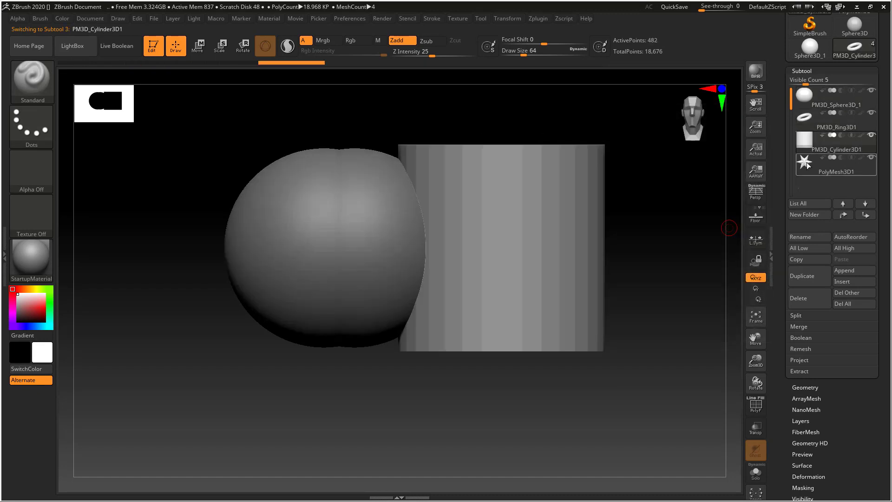
left_click(807, 162)
left_click(805, 95)
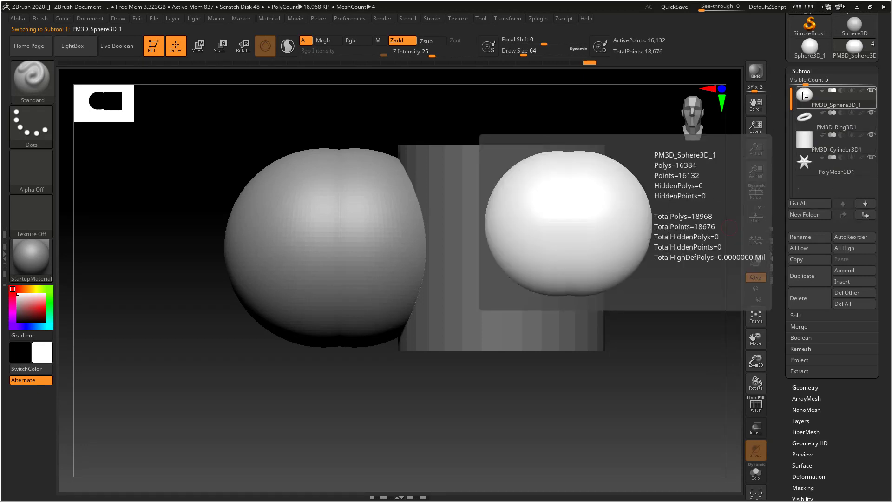
Reorder the sphere subtool to the end of the list and back up one place, between the cylinder and the star.
left_click(865, 215)
left_click(865, 215)
left_click(865, 214)
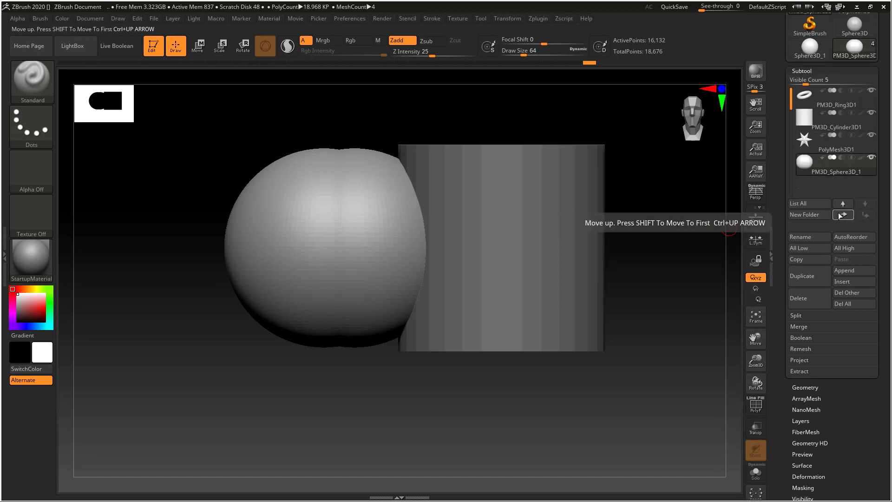
left_click(842, 216)
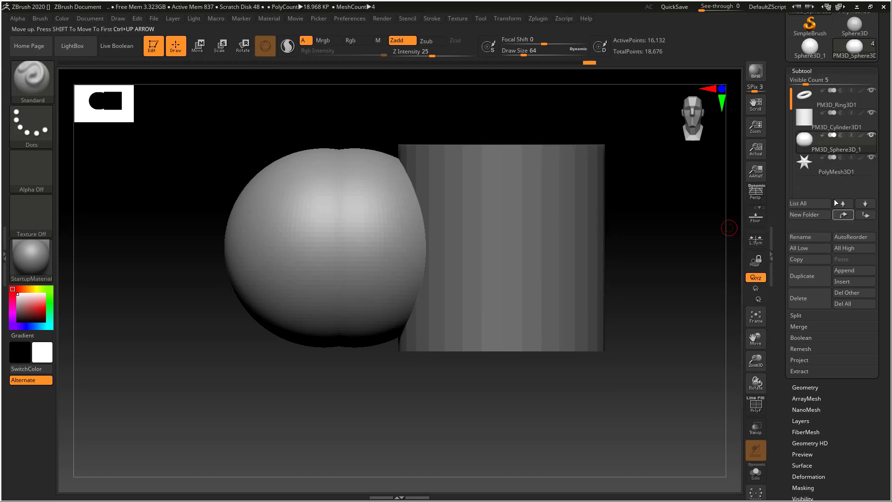
Reorder the cylinder subtool one place down, below the sphere, and make the sphere the active subtool.
left_click(814, 122)
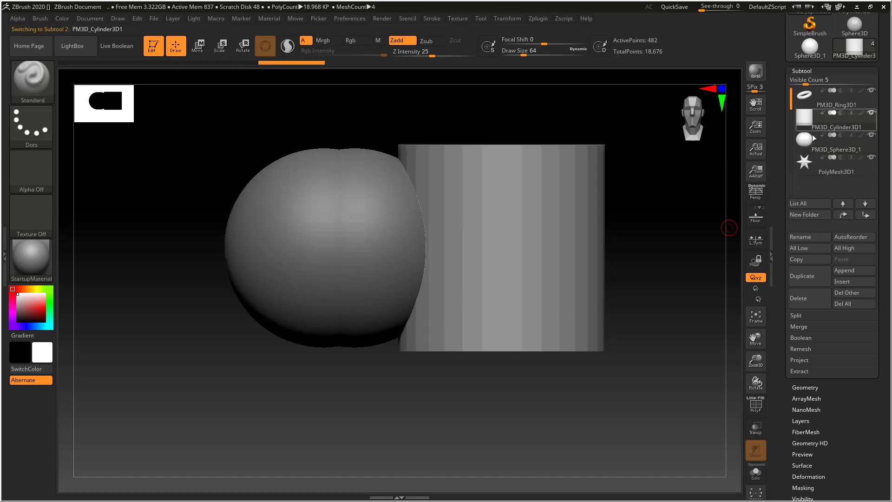
left_click(866, 214)
mouse_move(817, 133)
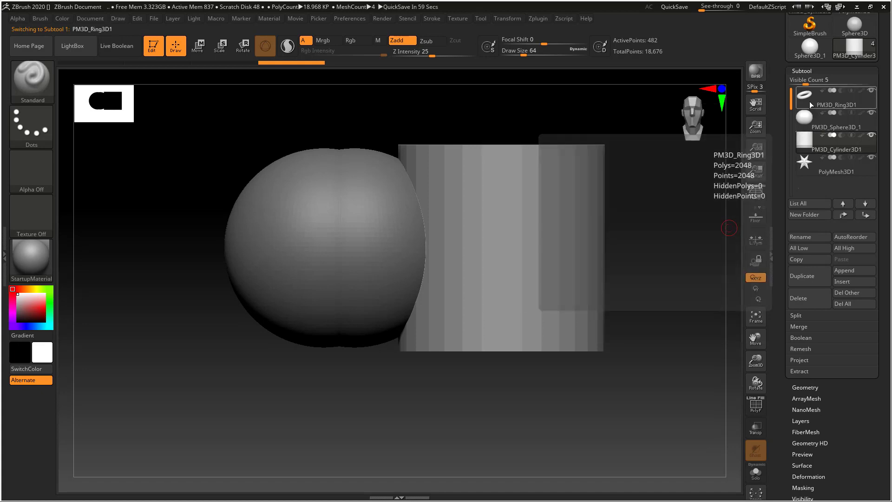
left_click(805, 119)
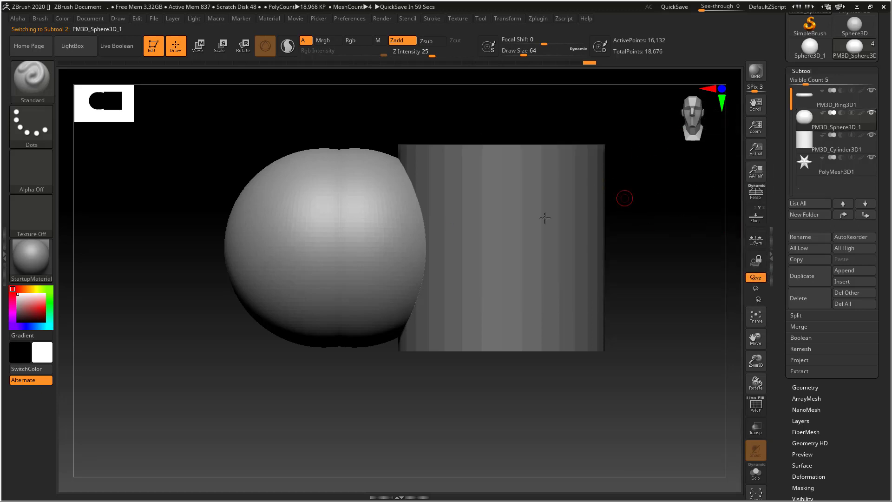
Make the ring the active subtool, then switch back to the sphere and hide the ring.
key("ctrl")
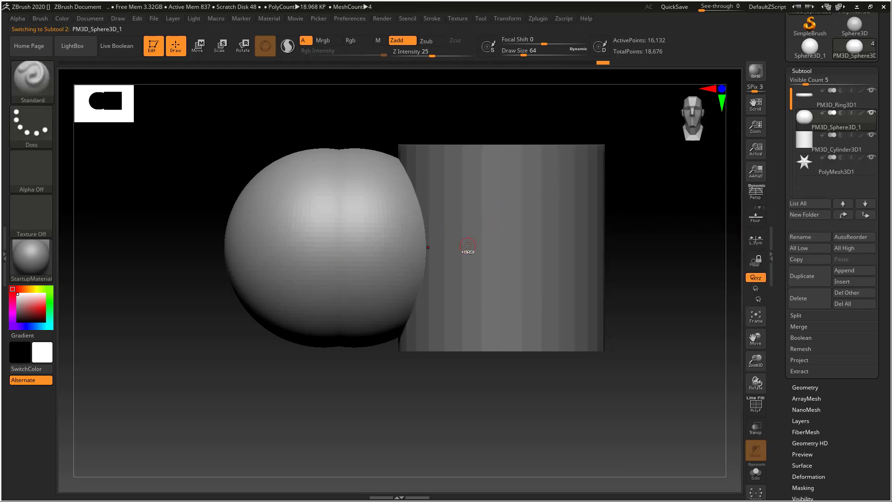
key("super")
key("super")
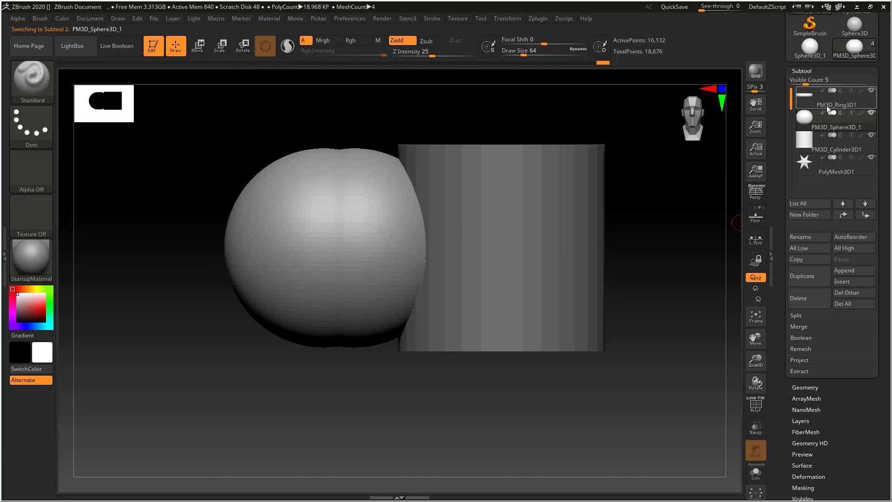
left_click(813, 106)
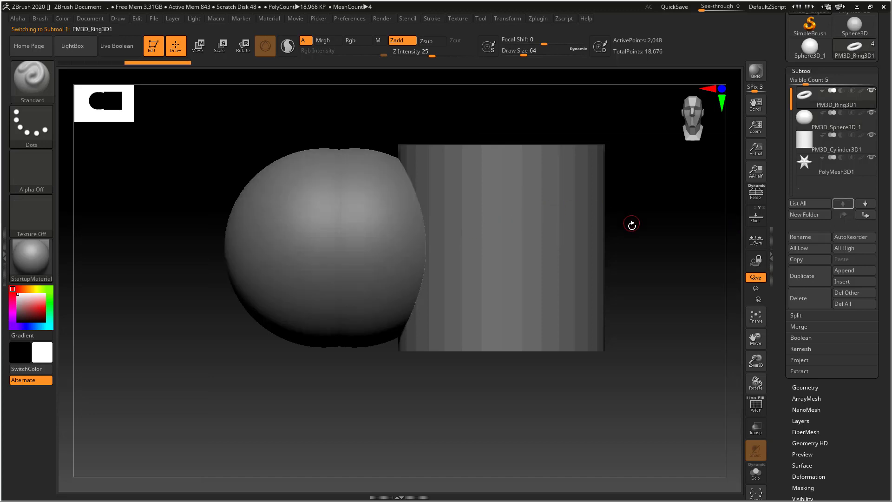
key("ctrl")
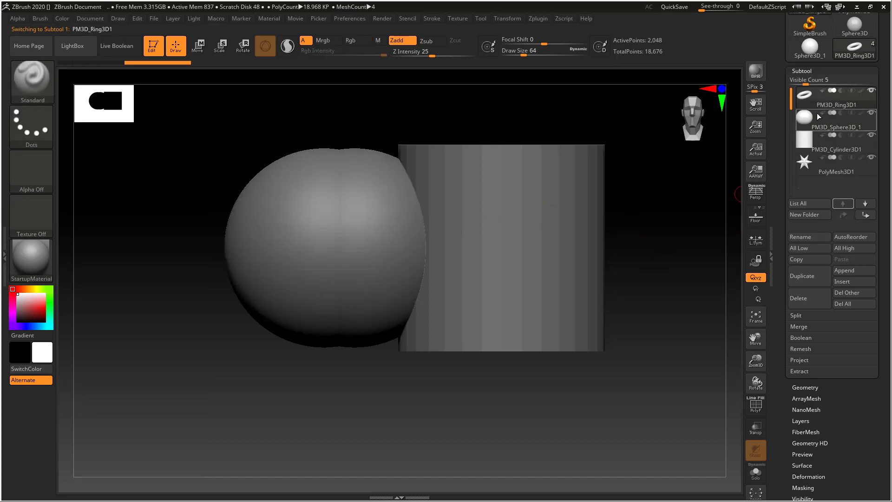
left_click(809, 122)
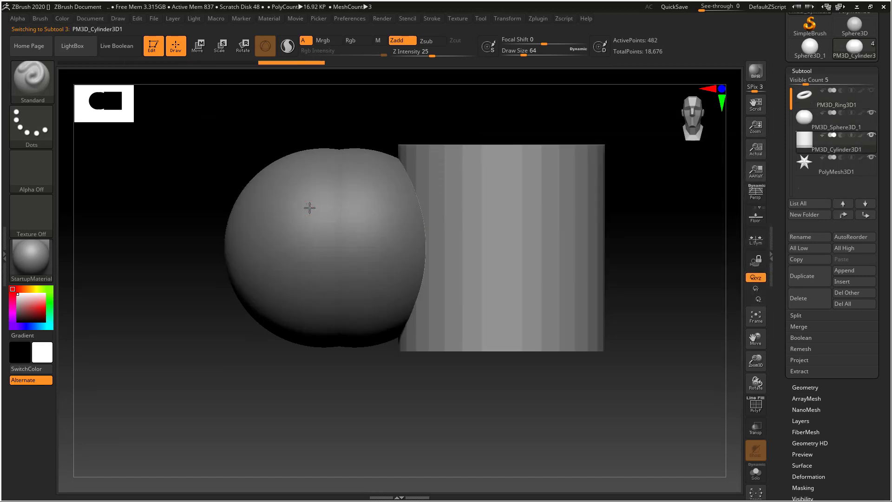
Switch the active subtool back and forth between the sphere and the cylinder by picking the meshes on the canvas, ending on the sphere.
left_click(309, 208, "alt")
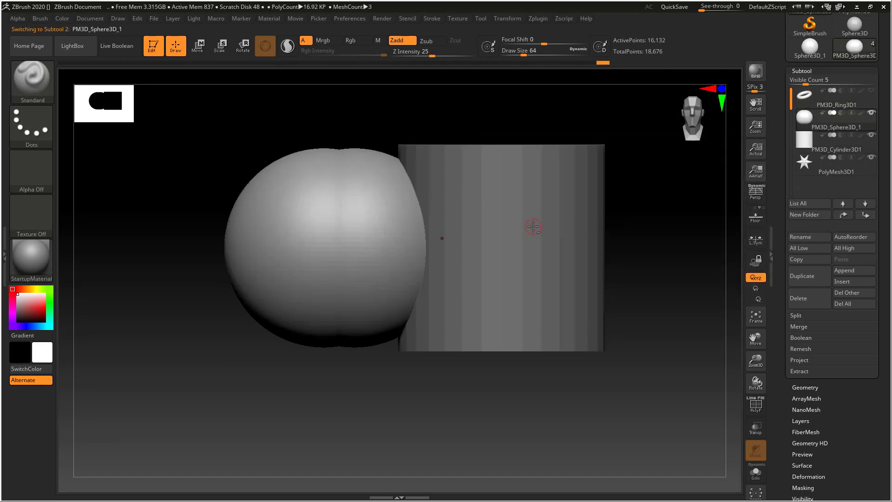
left_click(532, 225, "alt")
left_click(380, 225, "alt")
left_click(548, 214, "alt")
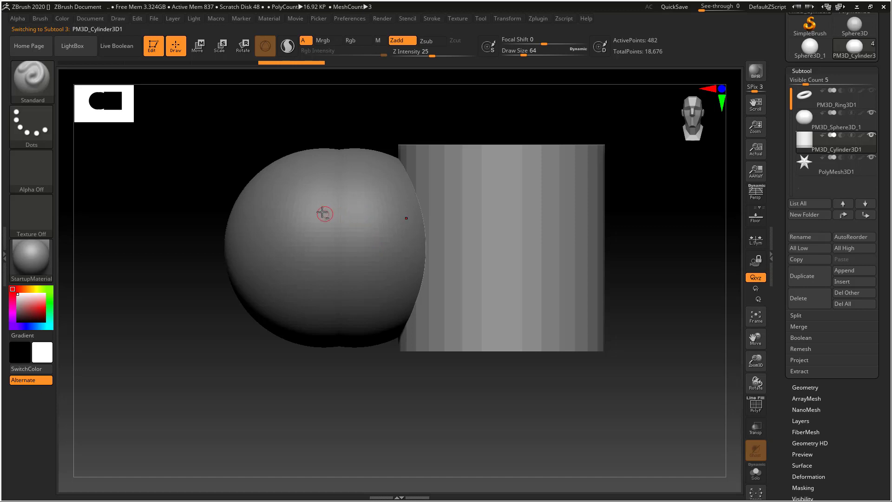
left_click(319, 211, "alt")
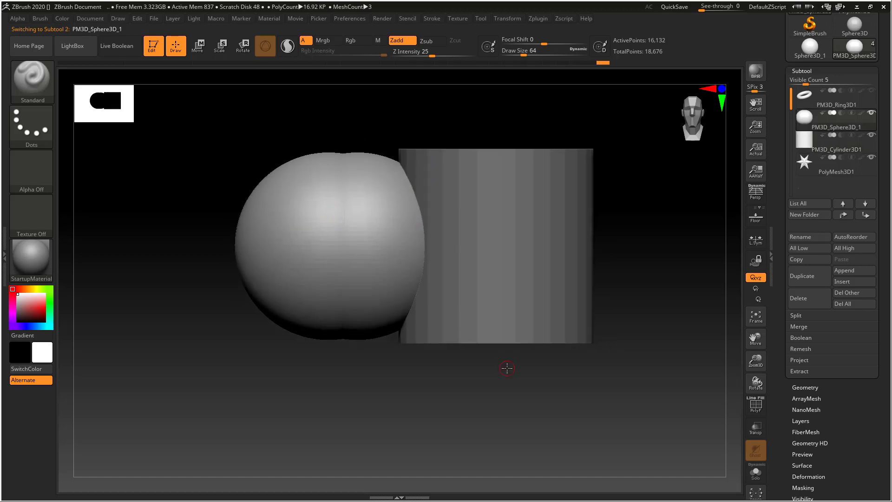
Make the PolyMesh3D star the active subtool and move it along X out of the sphere.
left_click_drag(507, 372, 544, 169)
left_click_drag(280, 260, 271, 260)
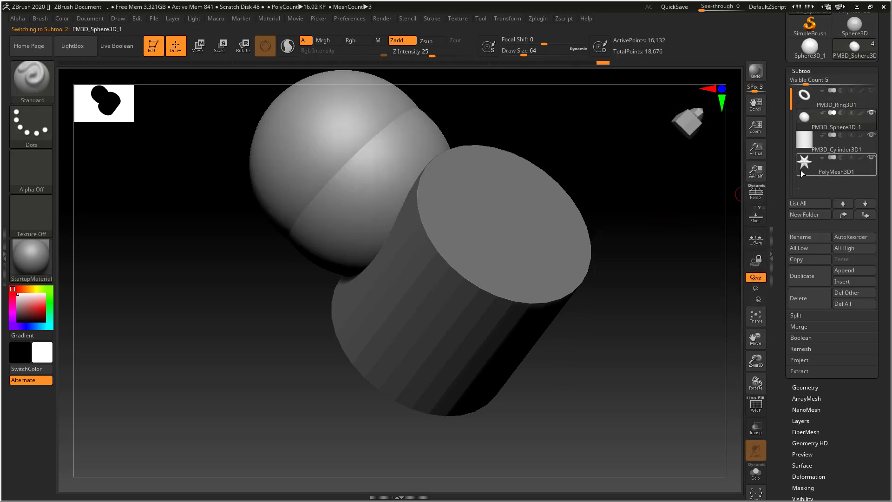
left_click(801, 170)
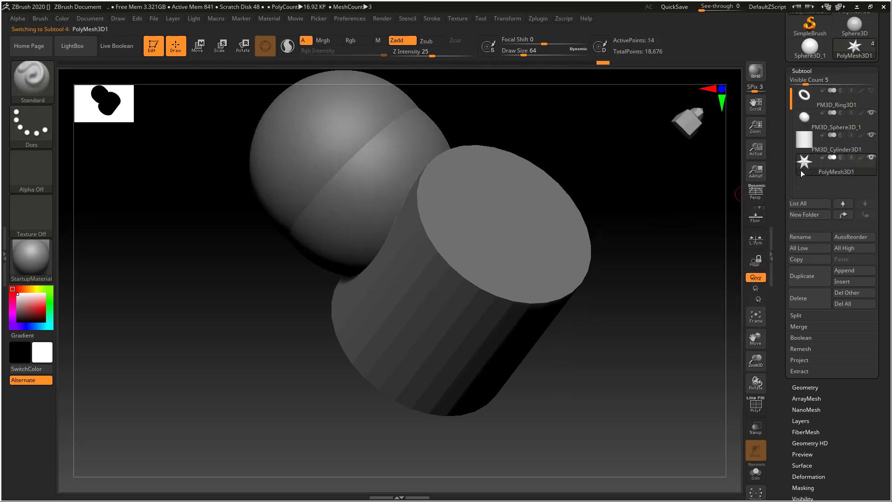
left_click(198, 46)
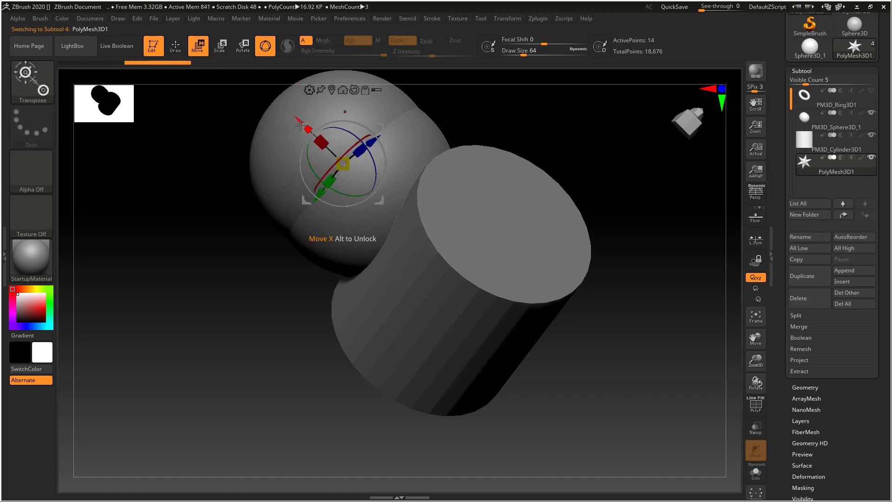
left_click_drag(300, 126, 226, 48)
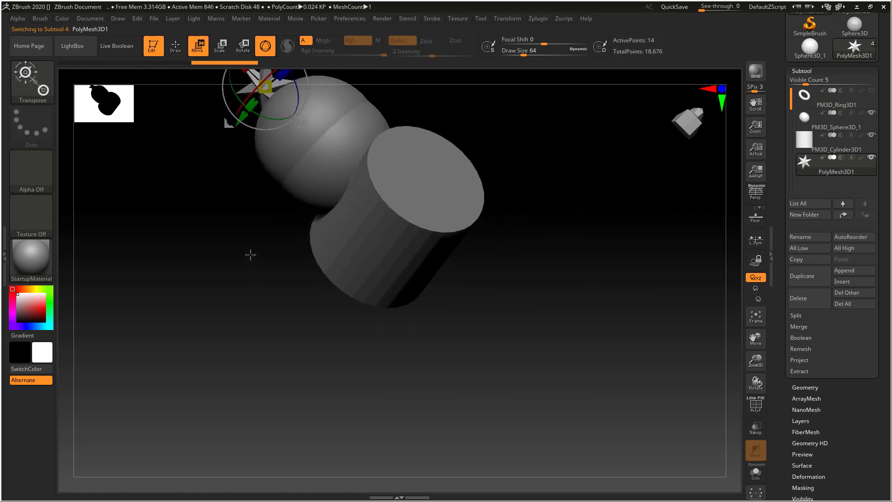
Make the ring the active subtool, move it along Y out of the sphere, and return to Draw mode.
left_click_drag(251, 254, 249, 228, "alt")
left_click_drag(411, 317, 455, 381, "alt")
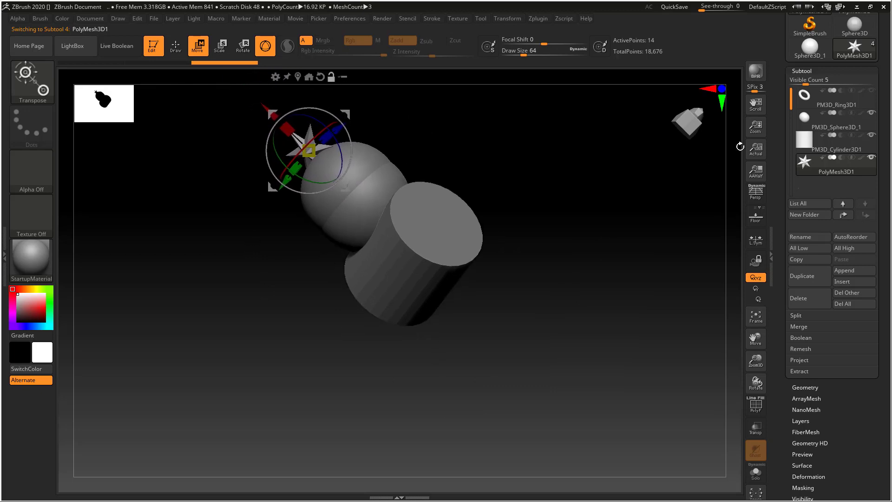
left_click(832, 98)
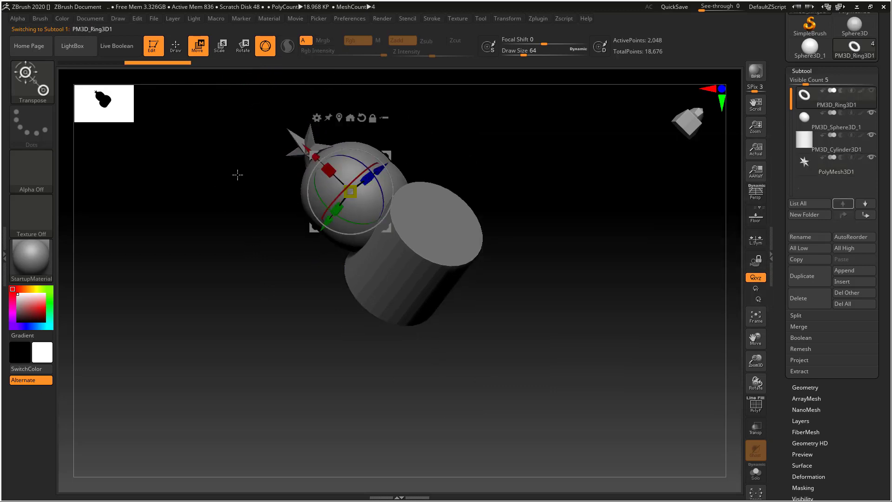
left_click_drag(325, 223, 245, 291)
mouse_move(534, 289)
left_mouse_down()
mouse_move(516, 295)
mouse_move(530, 284)
left_mouse_up()
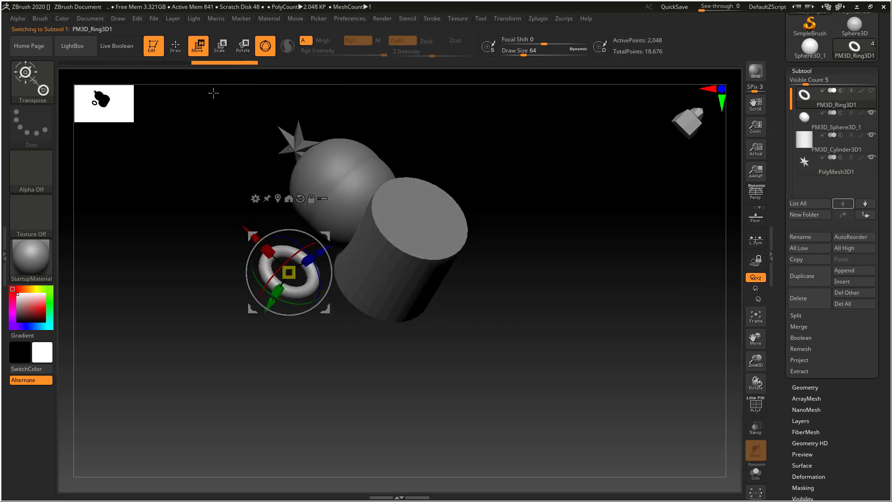
left_click(176, 45)
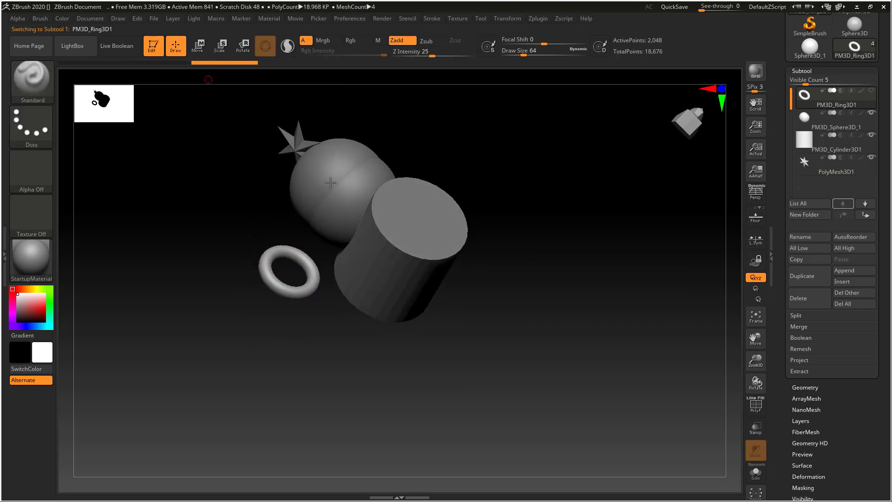
Activate the cylinder and sculpt Standard brush strokes on its side, then do the same on the sphere's surface.
left_click_drag(490, 244, 640, 254)
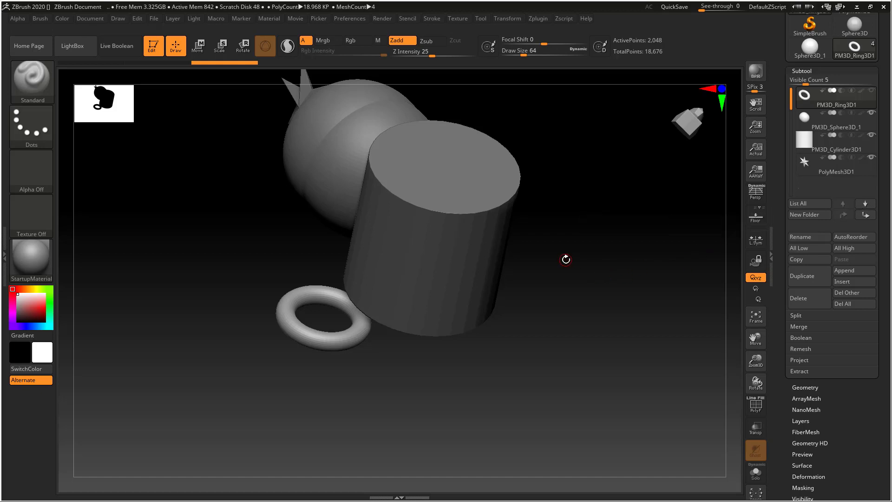
left_click(449, 247, "alt")
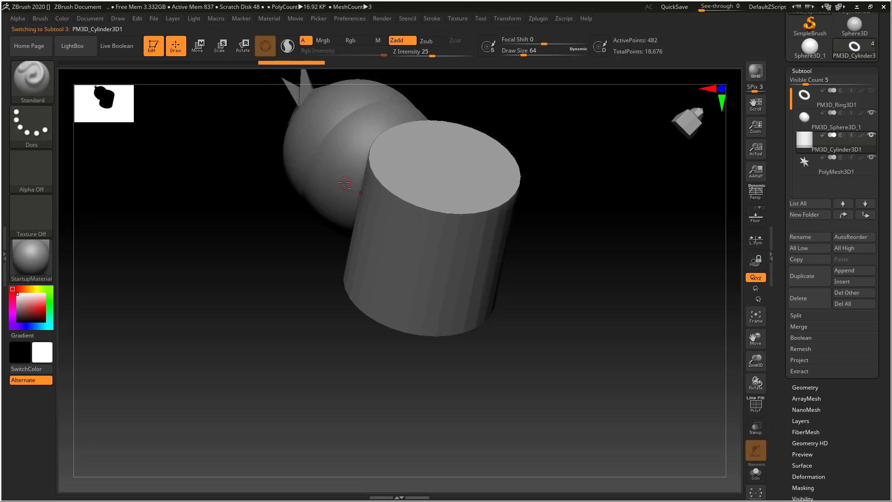
mouse_move(417, 242)
left_mouse_down()
mouse_move(458, 263)
mouse_move(425, 278)
left_mouse_up()
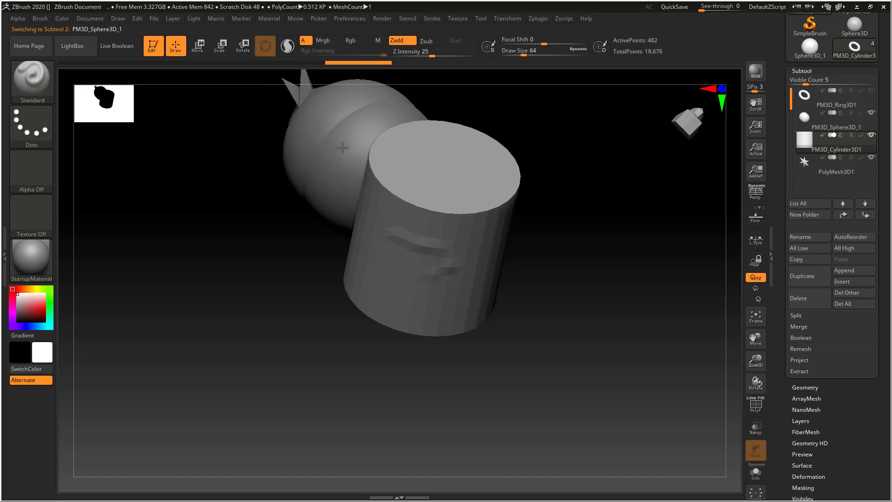
mouse_move(338, 145)
left_mouse_down()
mouse_move(323, 156)
mouse_move(361, 107)
left_mouse_up()
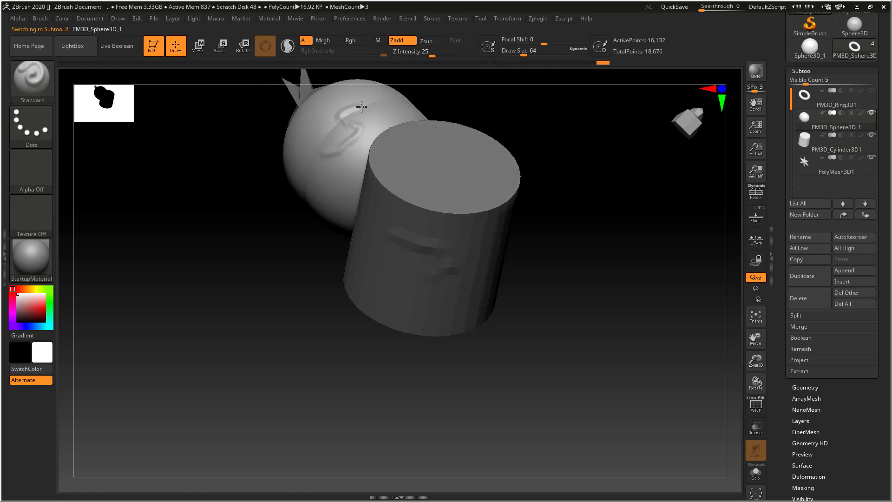